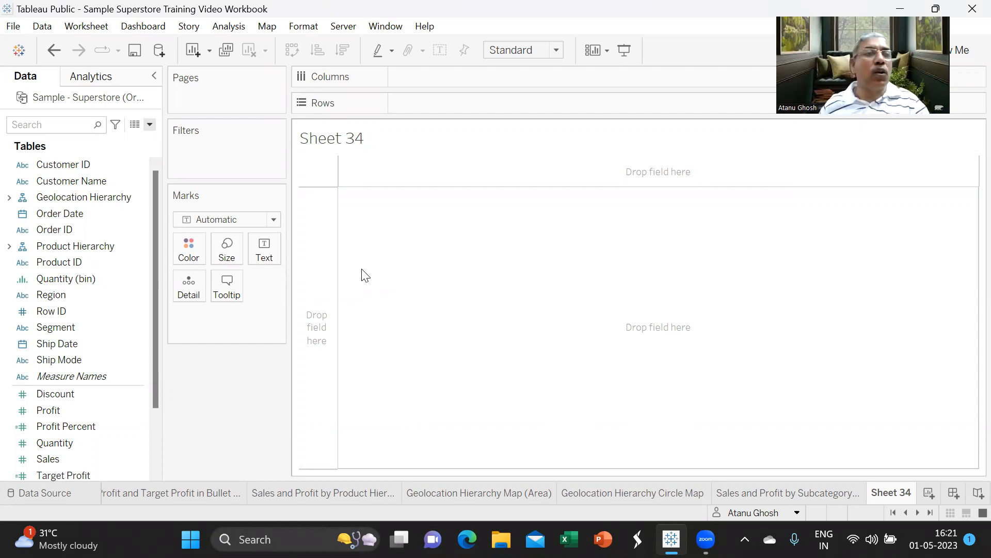
Step: Expand the Product Hierarchy and start creating a set from its Sub-Category field
{"action": "left_click", "coordinate": [89, 246]}
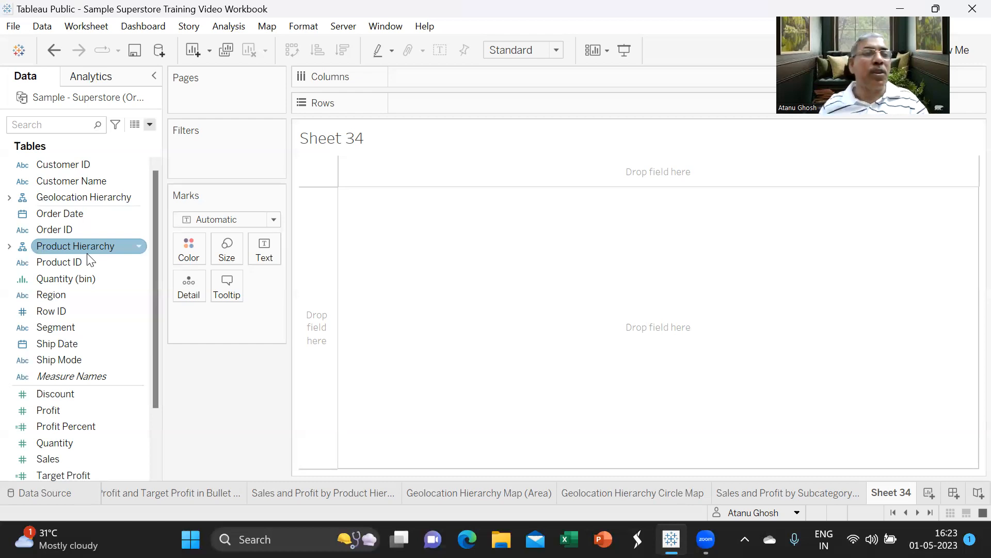
{"action": "left_click", "coordinate": [9, 246]}
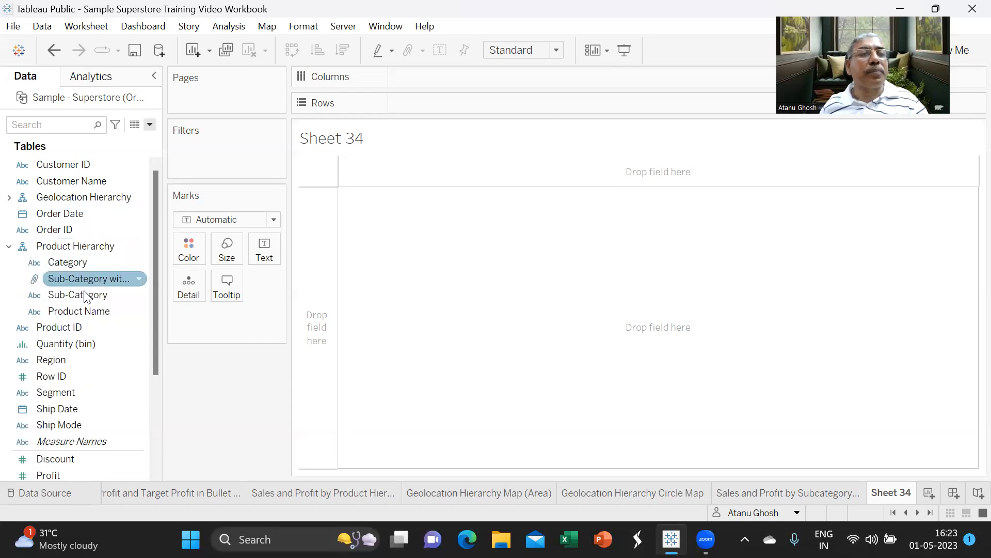
{"action": "right_click", "coordinate": [139, 295]}
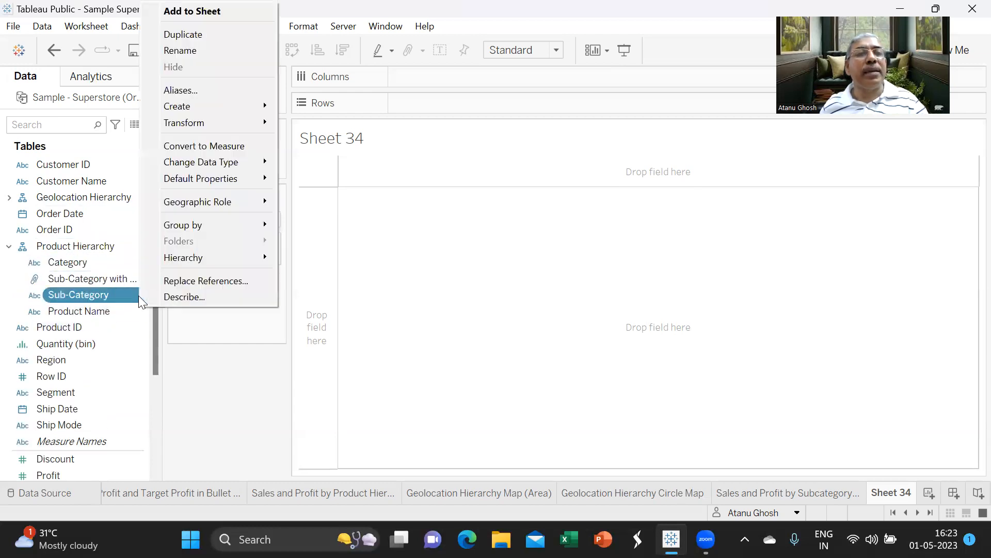
{"action": "mouse_move", "coordinate": [192, 106]}
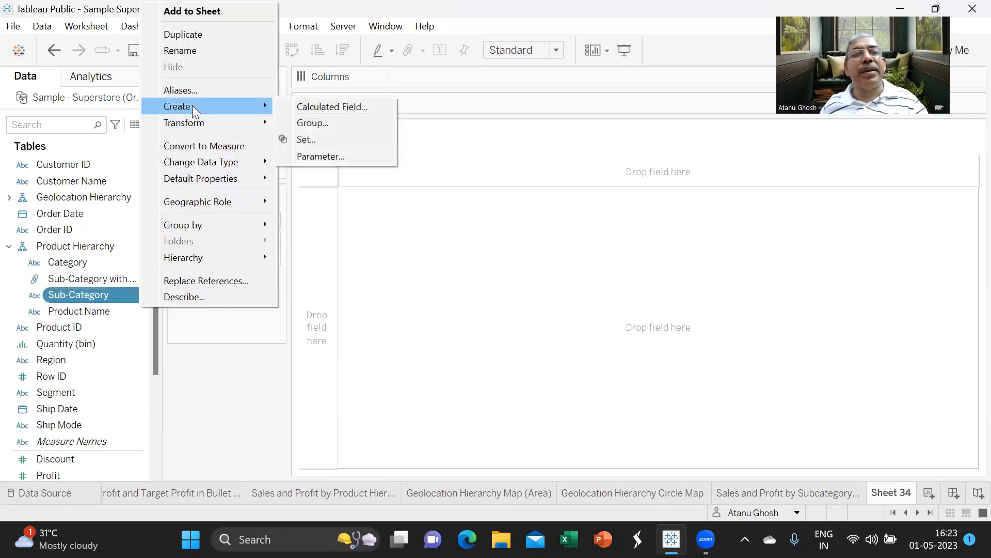
{"action": "left_click", "coordinate": [310, 140]}
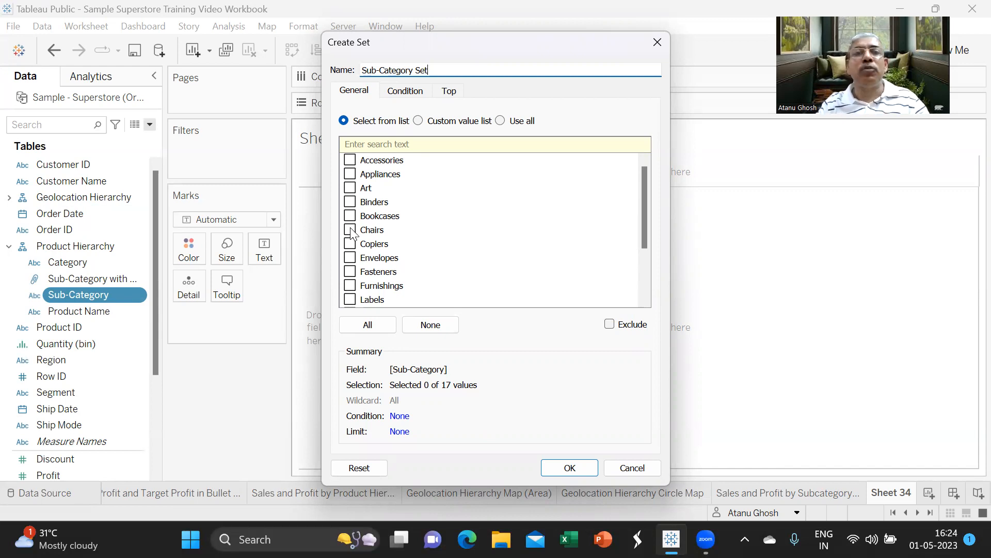
Step: Define the set's condition by field so that the sum of Sales is greater than 100000
{"action": "left_click", "coordinate": [397, 92]}
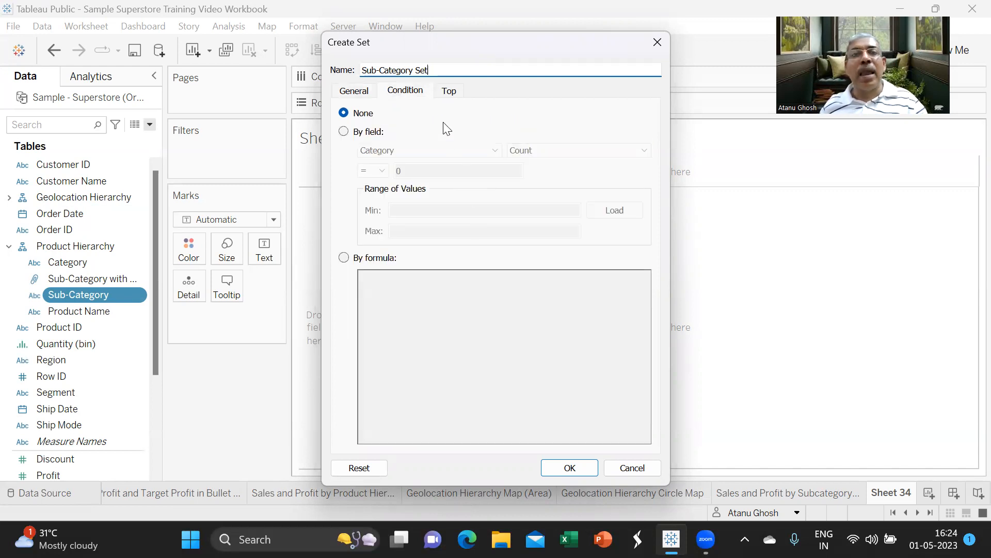
{"action": "left_click", "coordinate": [449, 94]}
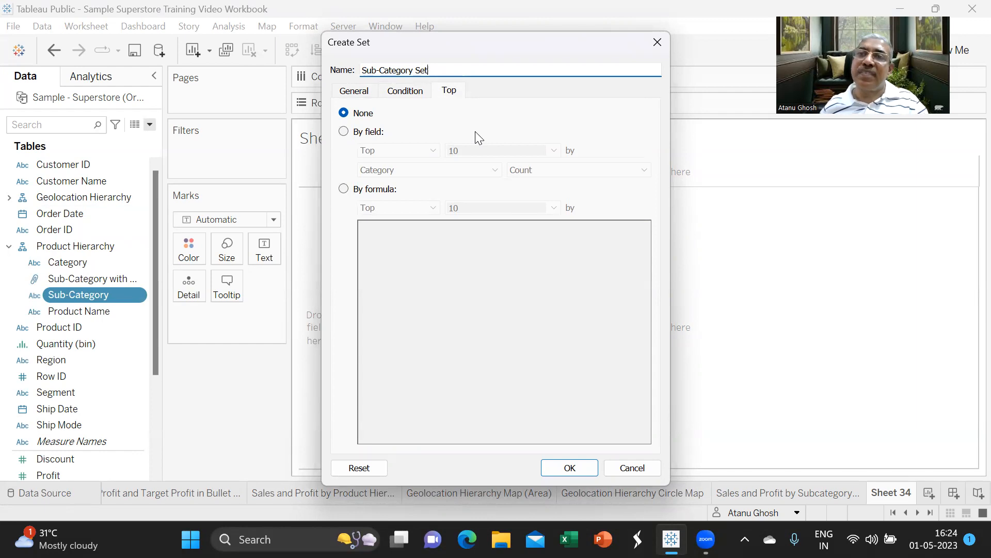
{"action": "left_click", "coordinate": [404, 93]}
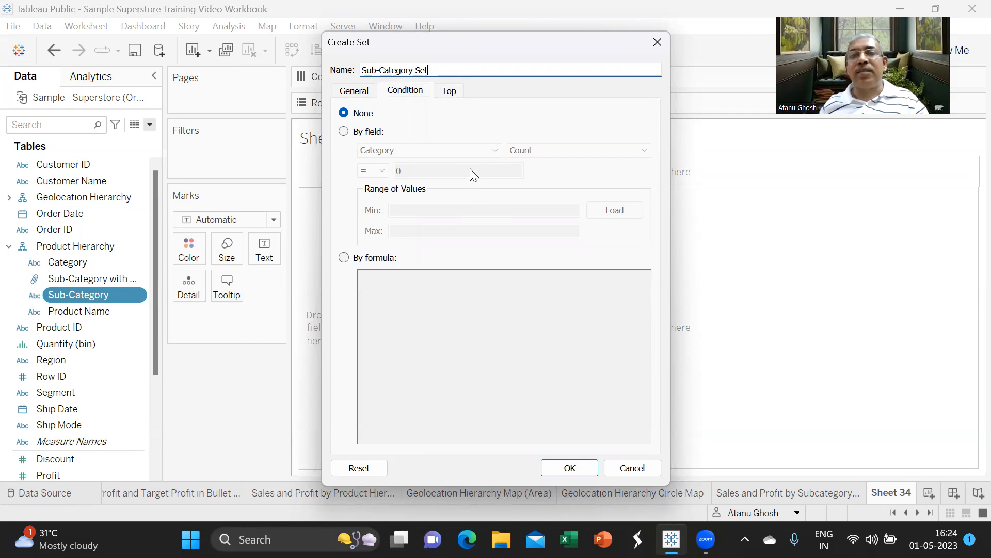
{"action": "left_click", "coordinate": [343, 131]}
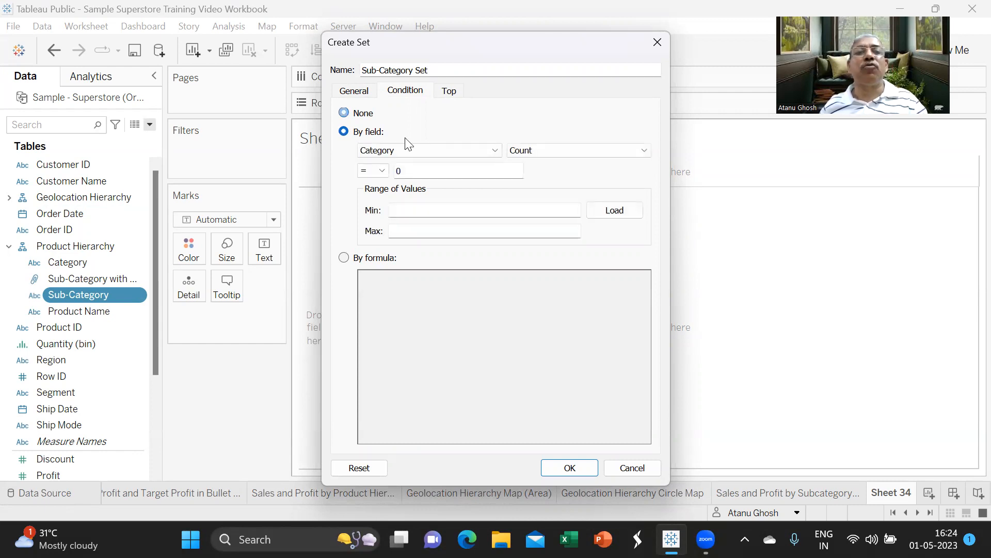
{"action": "left_click", "coordinate": [497, 153]}
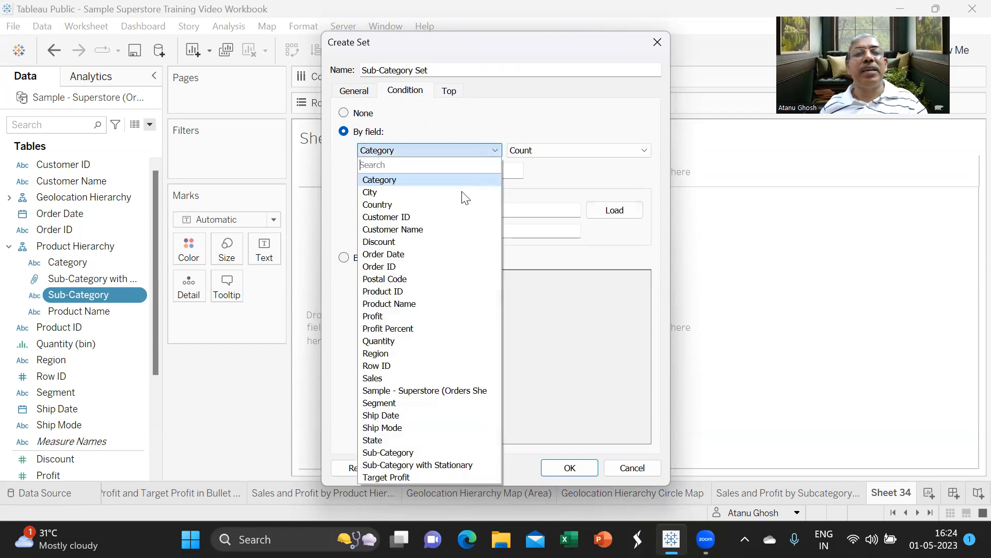
{"action": "left_click", "coordinate": [398, 378]}
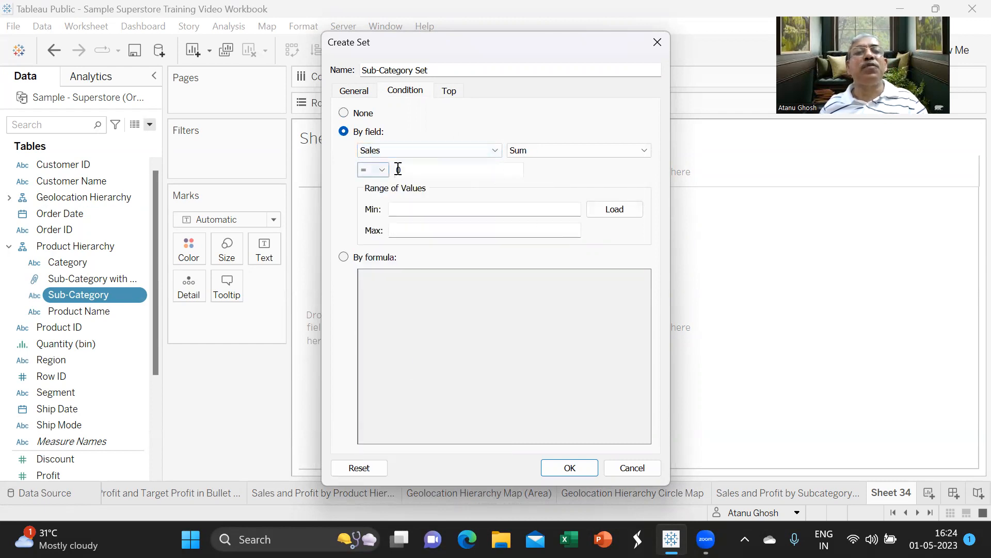
{"action": "left_click", "coordinate": [382, 170]}
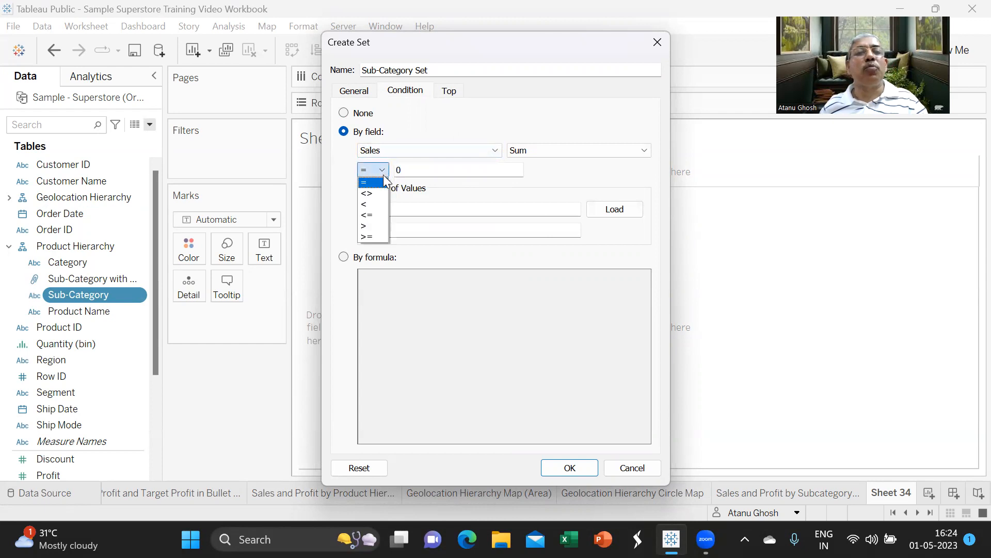
{"action": "left_click", "coordinate": [377, 226]}
{"action": "key", "text": "BackSpace"}
{"action": "type", "text": "10"}
{"action": "type", "text": "0000"}
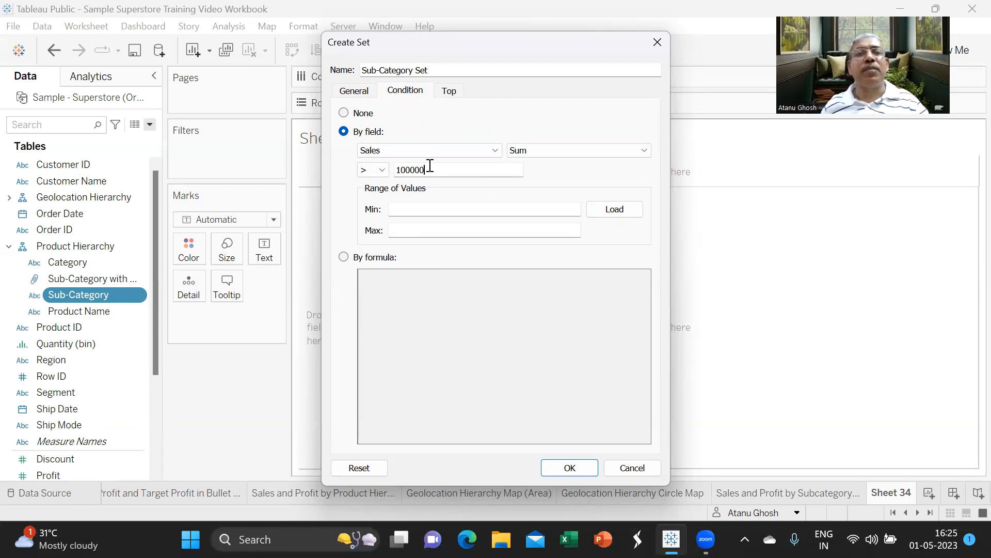
Step: Name the set "Sub-Category Sale > 100000" and create it
{"action": "left_click", "coordinate": [433, 68]}
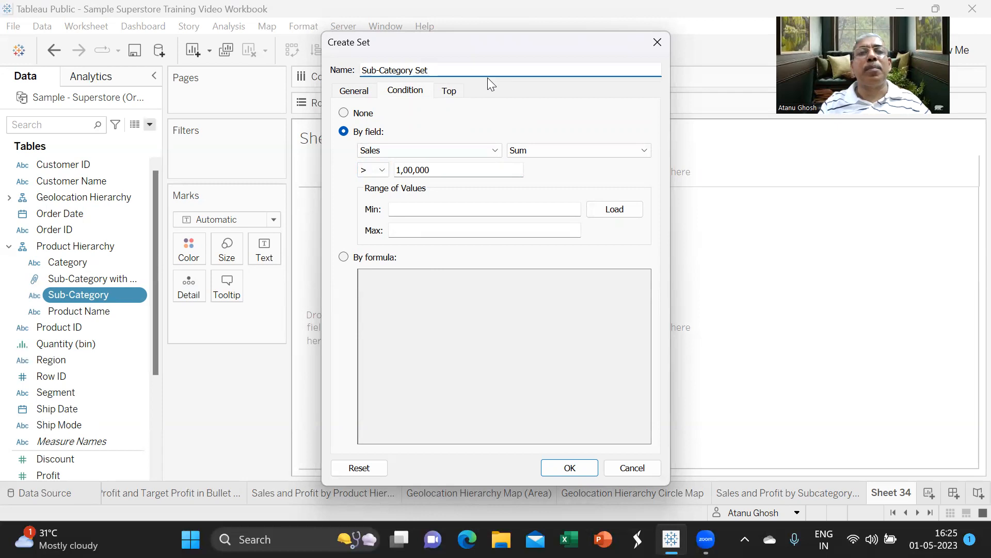
{"action": "key", "text": "BackSpace"}
{"action": "key", "text": "BackSpace"}
{"action": "key", "text": "BackSpace"}
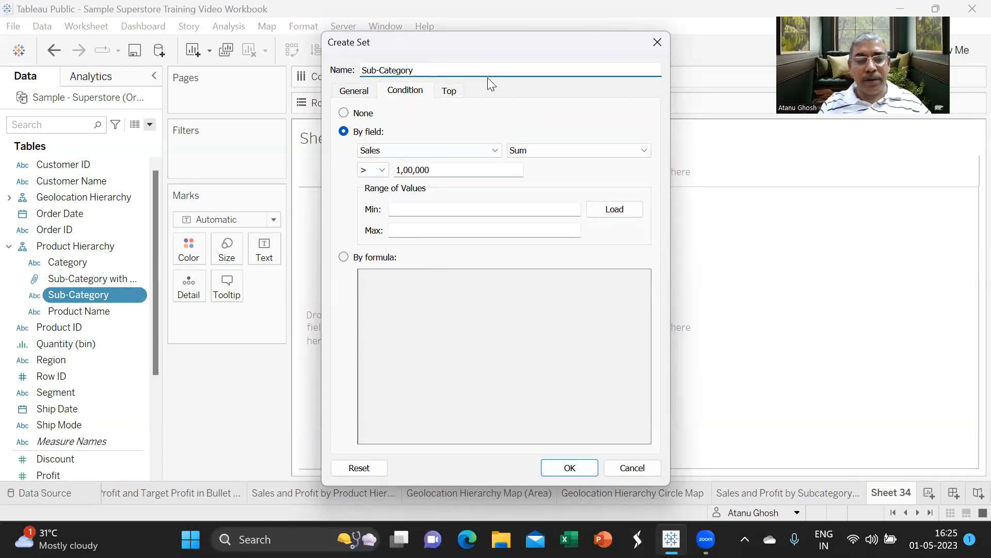
{"action": "type", "text": "Sale"}
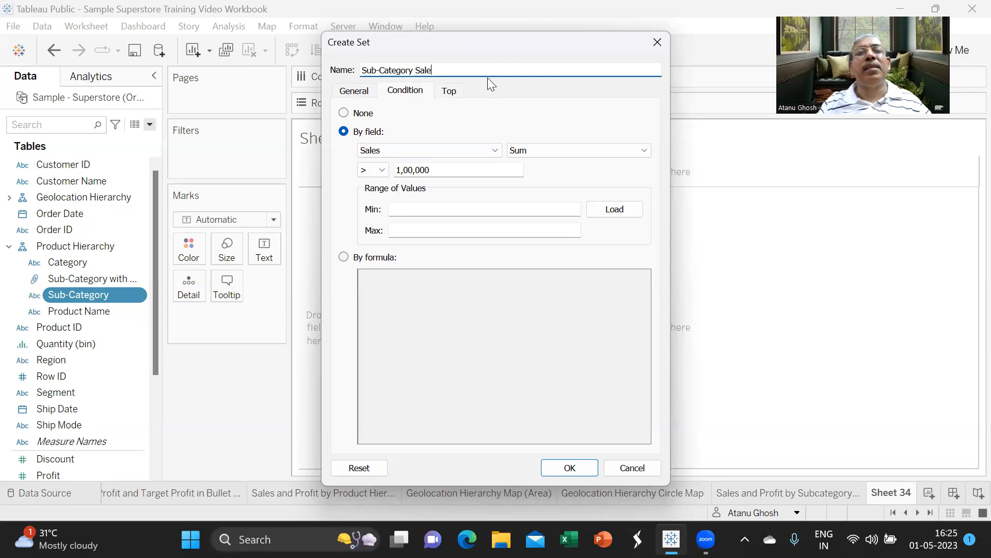
{"action": "type", "text": " > 100000"}
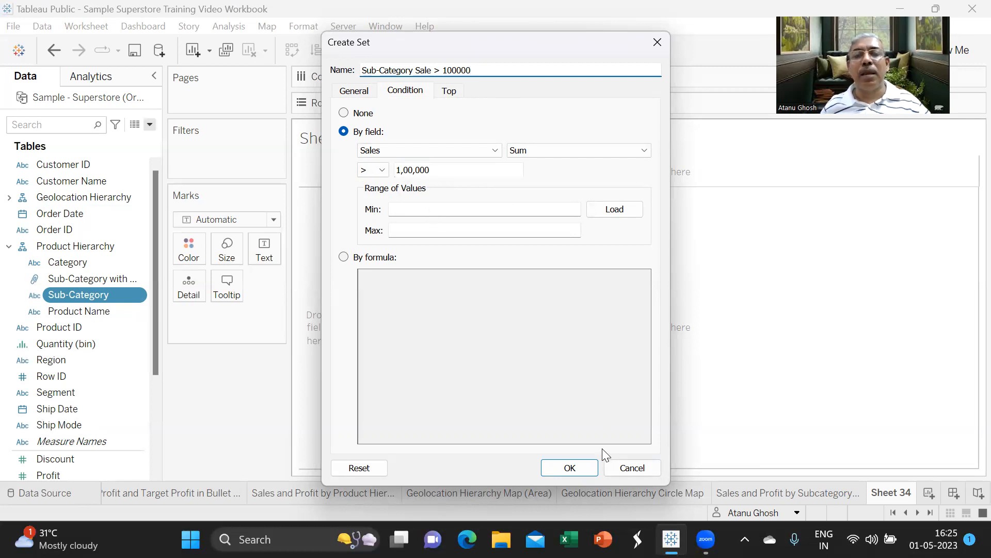
{"action": "left_click", "coordinate": [569, 468]}
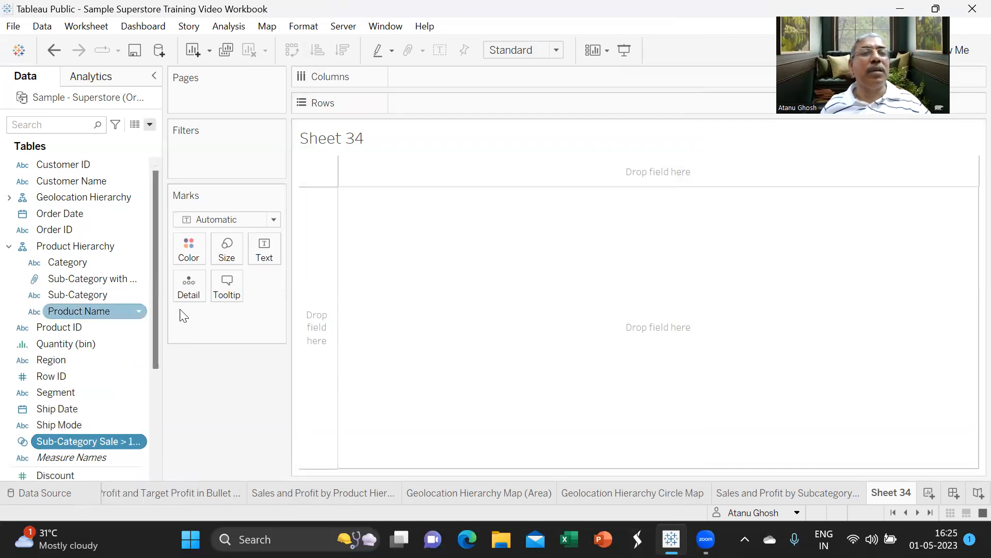
Step: Build a bar chart on Sheet 34 with Sub-Category as columns and Sales as rows
{"action": "left_click_drag", "start_coordinate": [157, 281], "coordinate": [155, 266]}
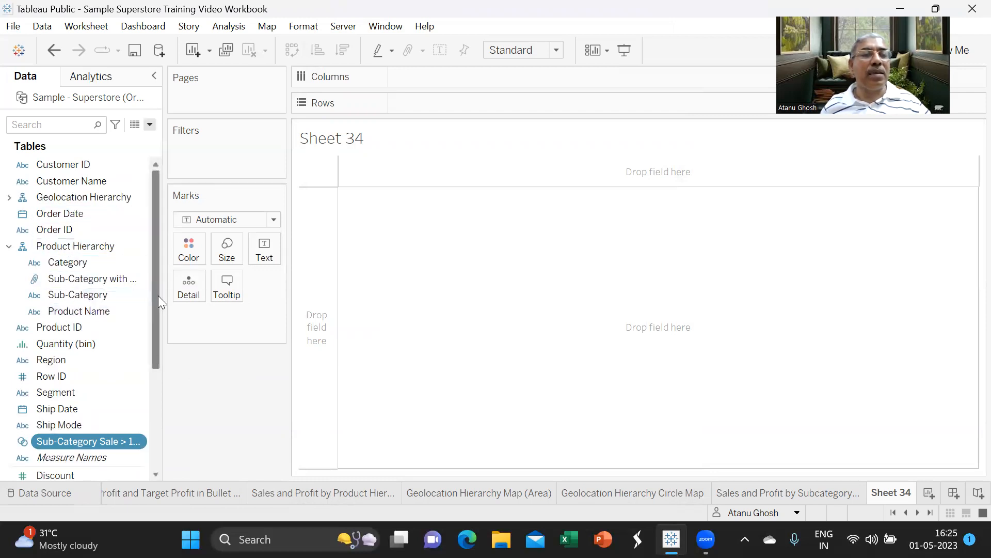
{"action": "left_click_drag", "start_coordinate": [78, 295], "coordinate": [439, 80]}
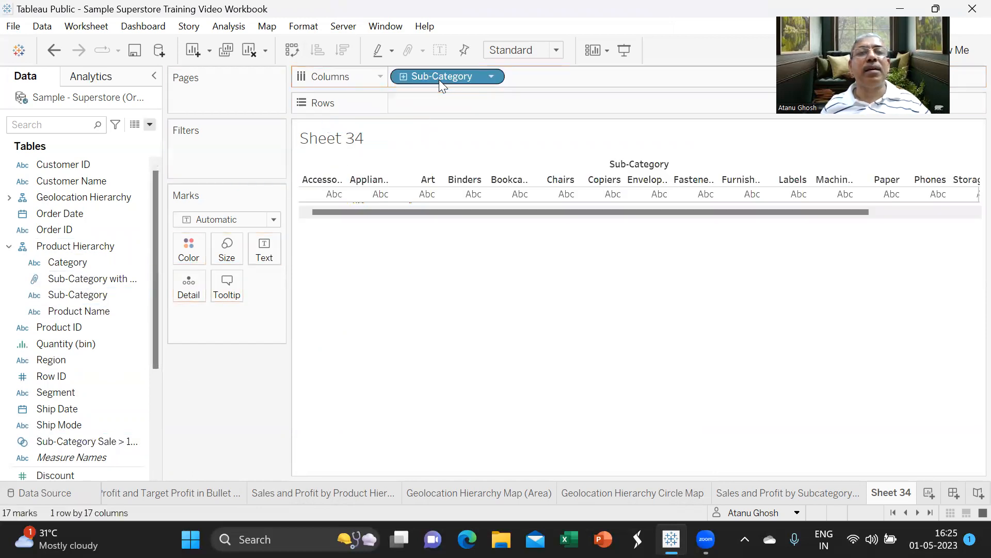
{"action": "scroll", "coordinate": [74, 424], "scroll_direction": "down", "scroll_amount": 3}
{"action": "left_click_drag", "start_coordinate": [63, 443], "coordinate": [429, 103]}
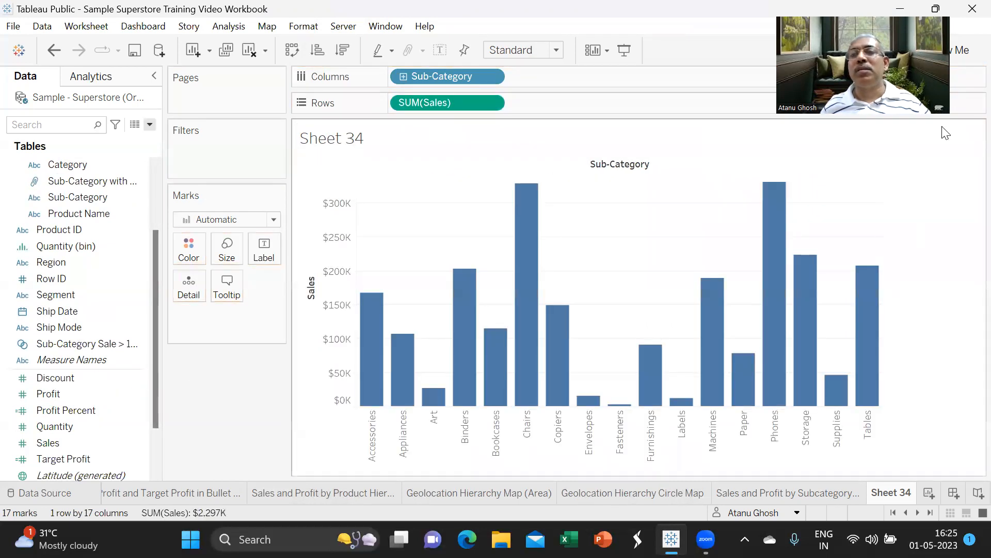
Step: Convert the chart to horizontal bars and sort the sub-categories by Sales in descending order
{"action": "left_click", "coordinate": [940, 50]}
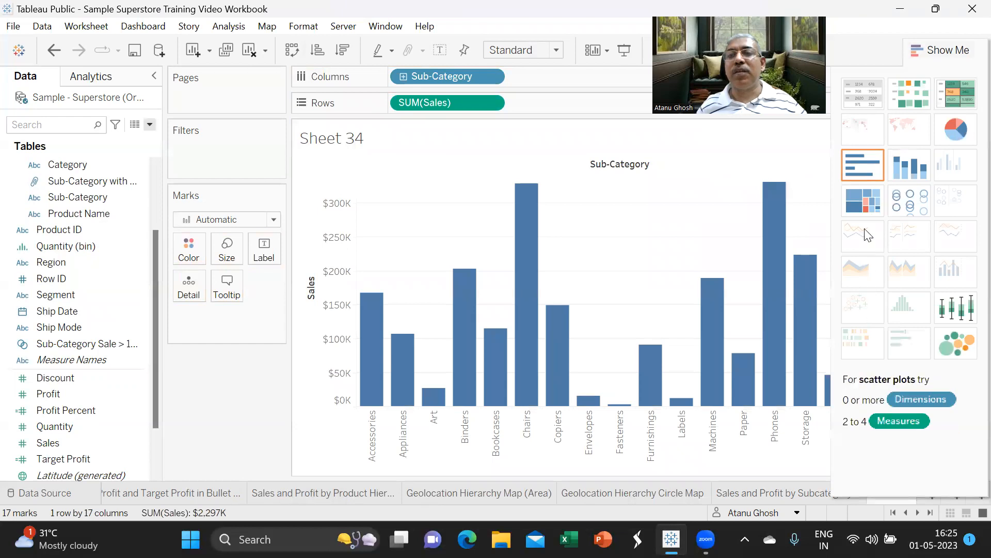
{"action": "left_click", "coordinate": [866, 170]}
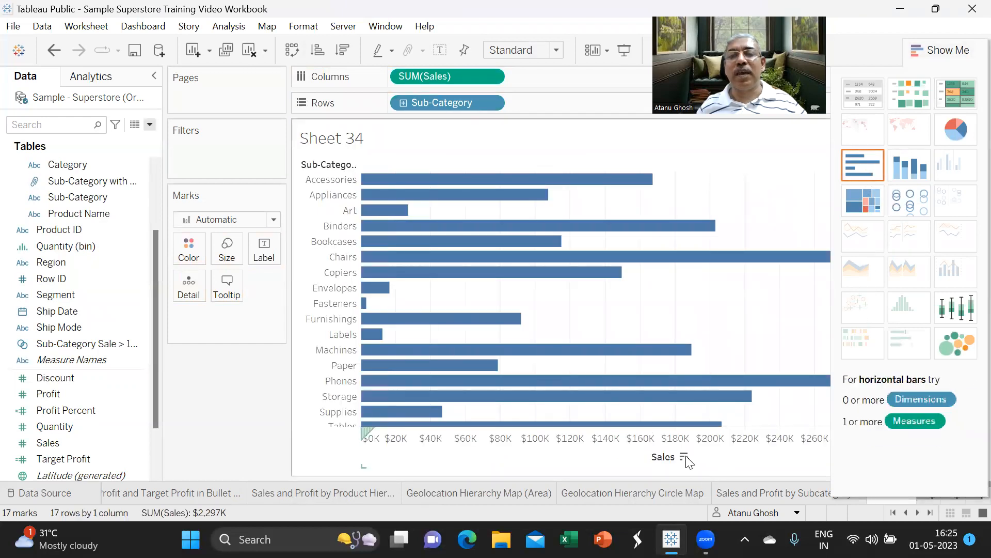
{"action": "left_click", "coordinate": [684, 456]}
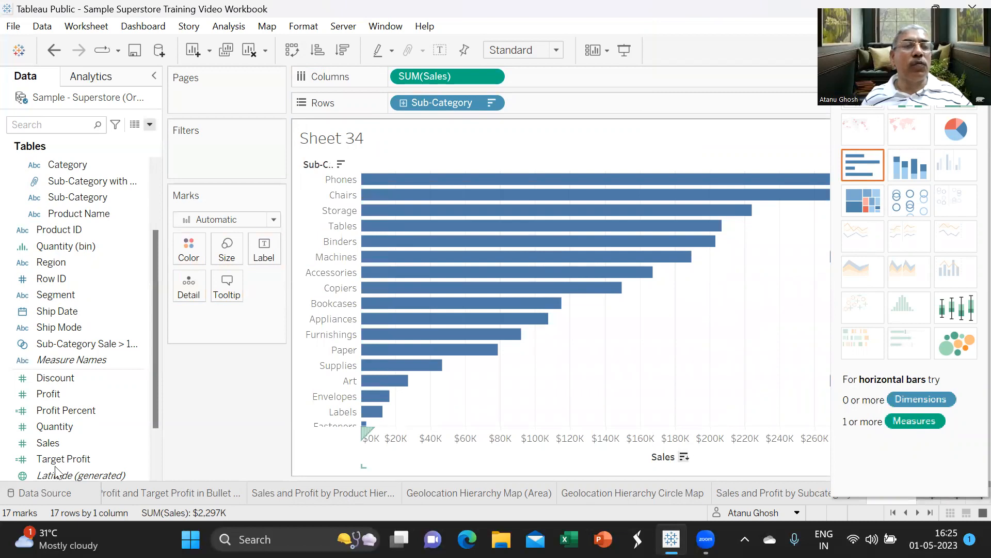
Step: Filter the chart by the Sub-Category Sale > 100000 set and hide the chart type suggestions
{"action": "left_click", "coordinate": [65, 345]}
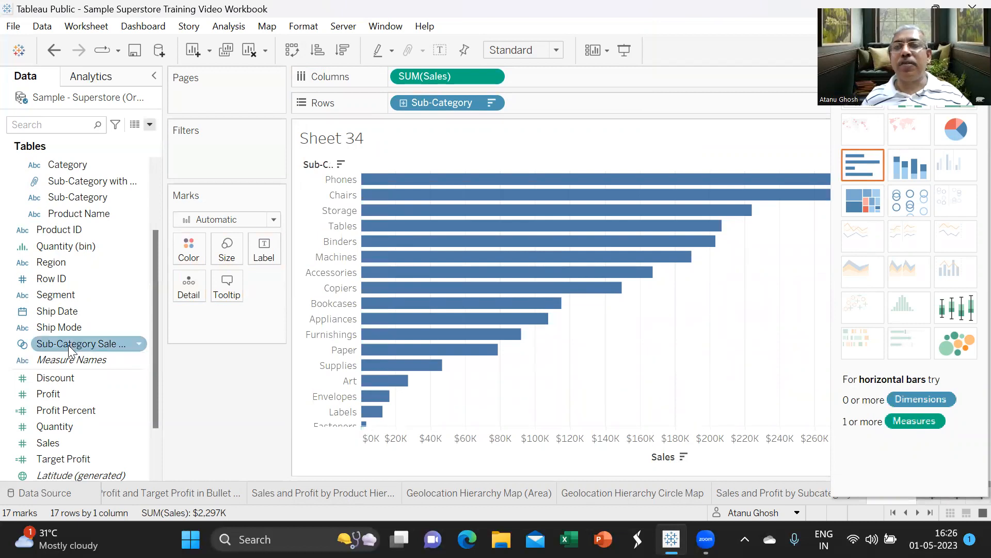
{"action": "left_click_drag", "start_coordinate": [68, 345], "coordinate": [208, 153]}
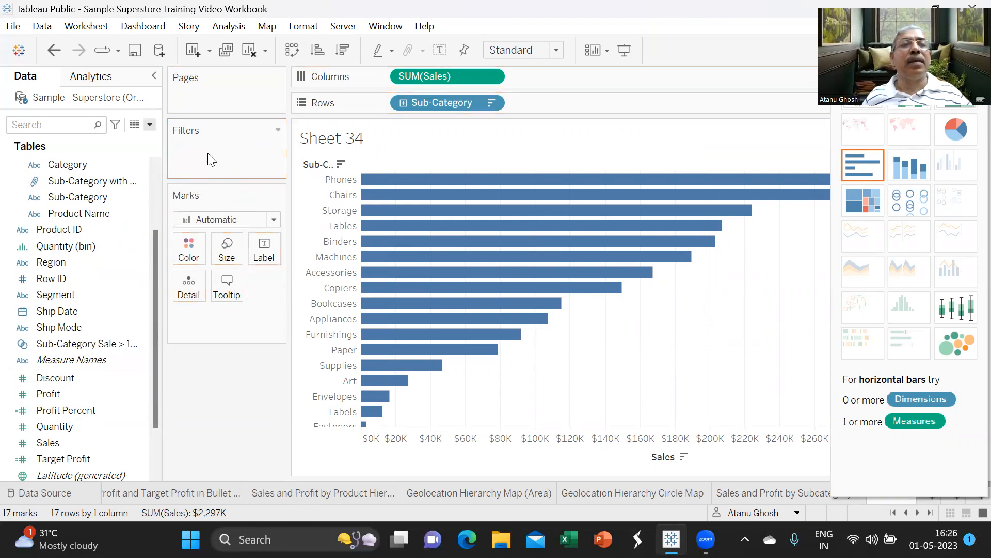
{"action": "left_click_drag", "start_coordinate": [64, 344], "coordinate": [185, 145]}
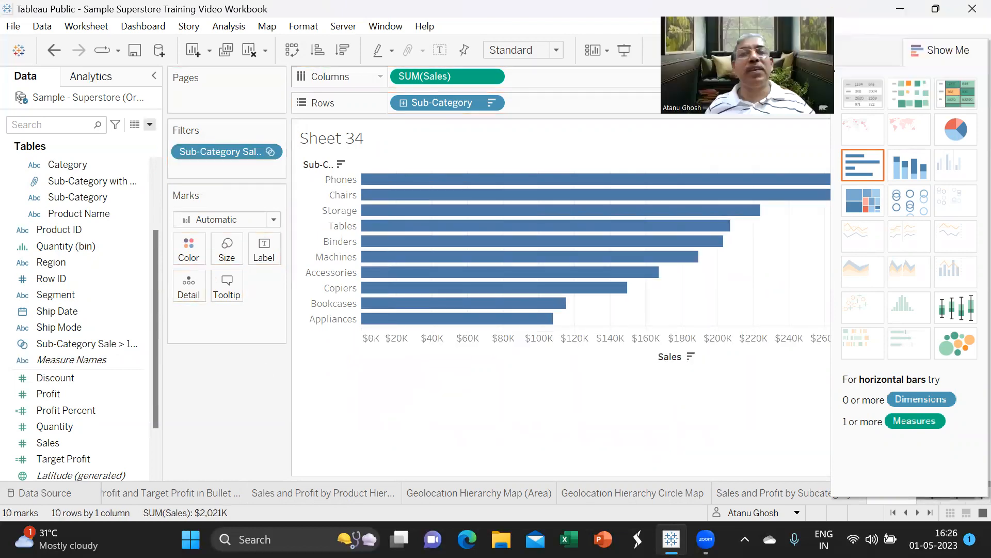
{"action": "left_click", "coordinate": [968, 51]}
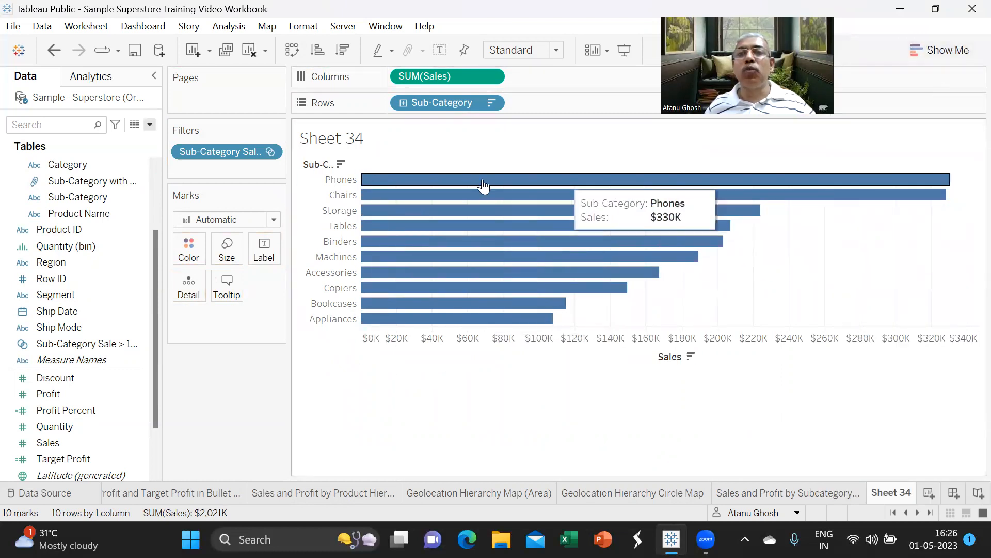
Step: Switch the set filter to show In/Out of Set and include both the In and Out values
{"action": "mouse_move", "coordinate": [482, 326]}
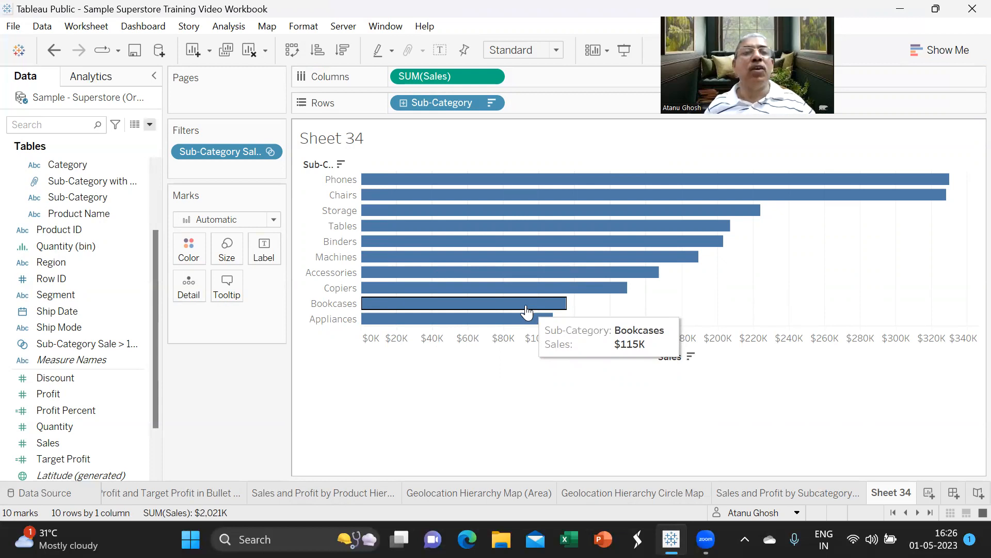
{"action": "left_click", "coordinate": [269, 152]}
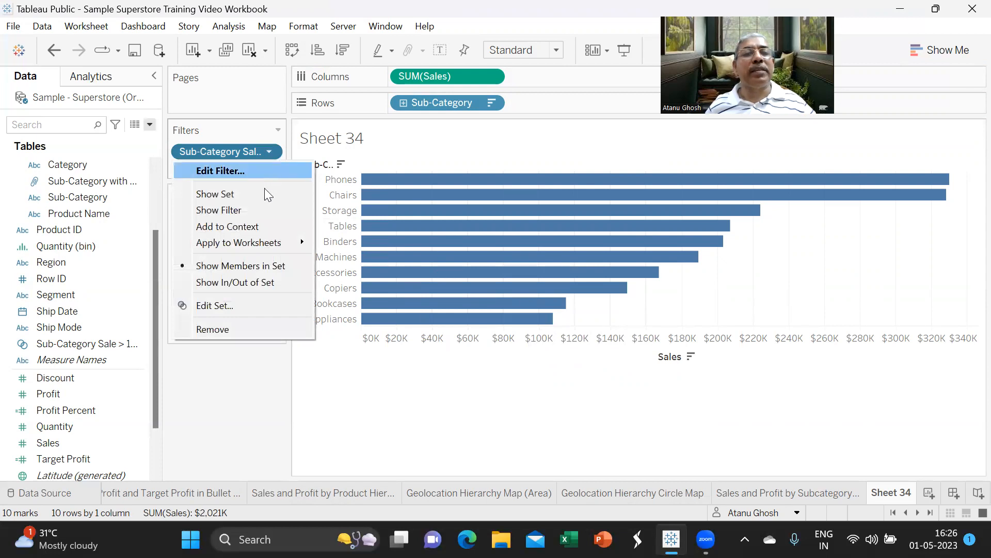
{"action": "left_click", "coordinate": [243, 283]}
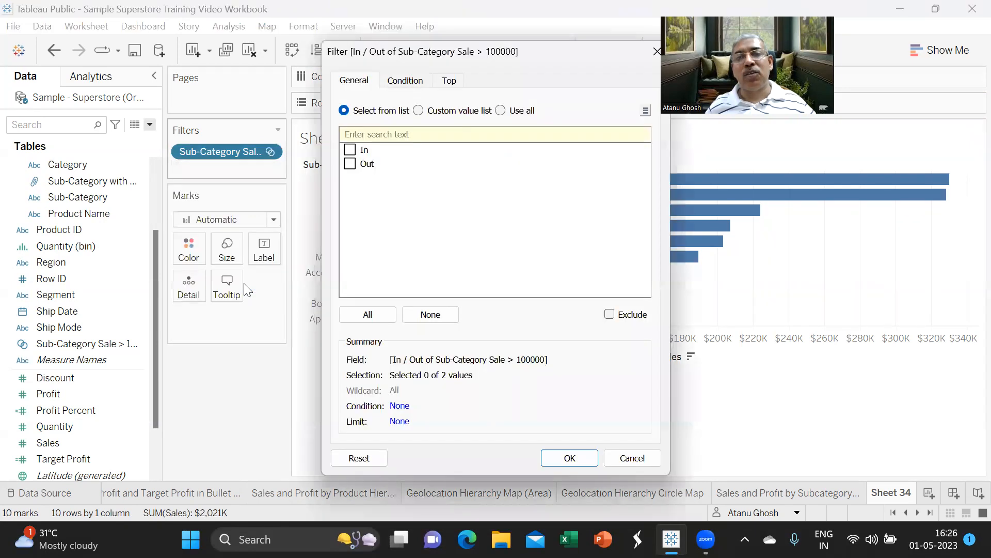
{"action": "left_click", "coordinate": [351, 150]}
{"action": "left_click", "coordinate": [350, 164]}
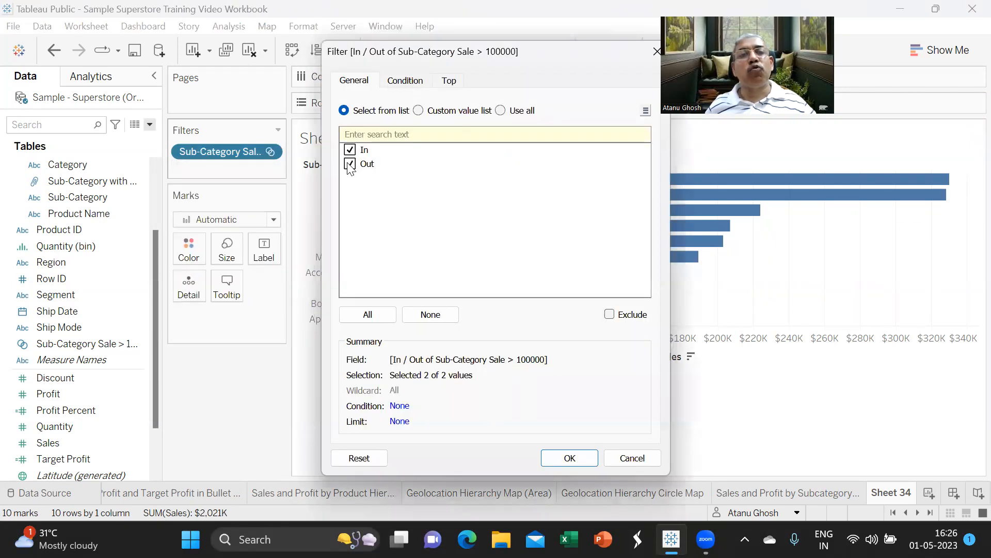
{"action": "left_click", "coordinate": [567, 457]}
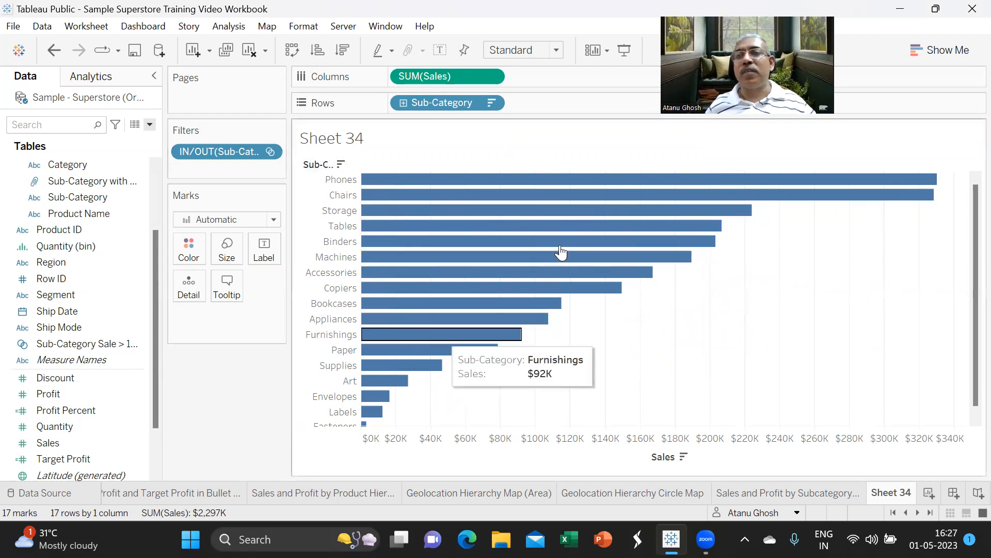
Step: Switch the set filter back to showing the members in the set, reviewing its general and condition settings
{"action": "left_click", "coordinate": [268, 152]}
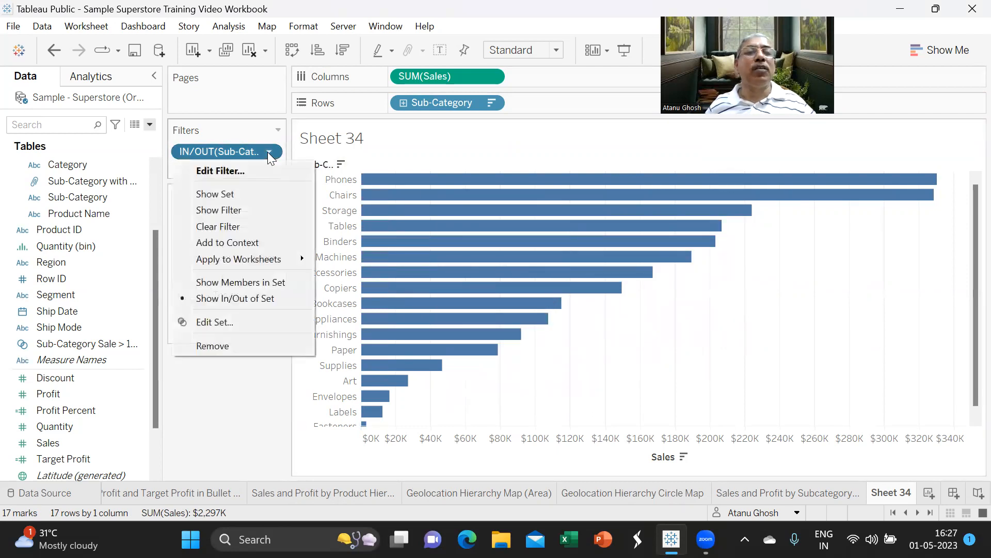
{"action": "left_click", "coordinate": [234, 283]}
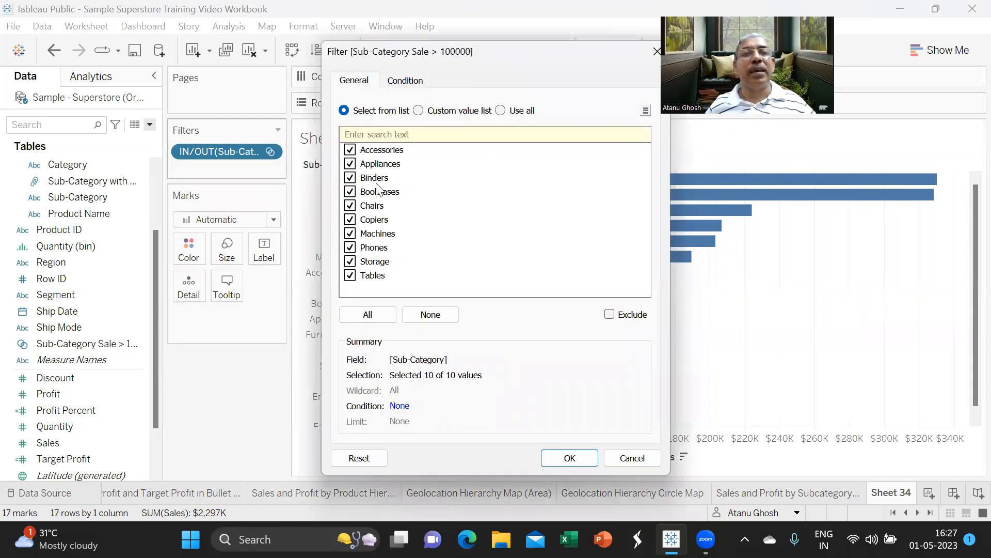
{"action": "left_click", "coordinate": [405, 81]}
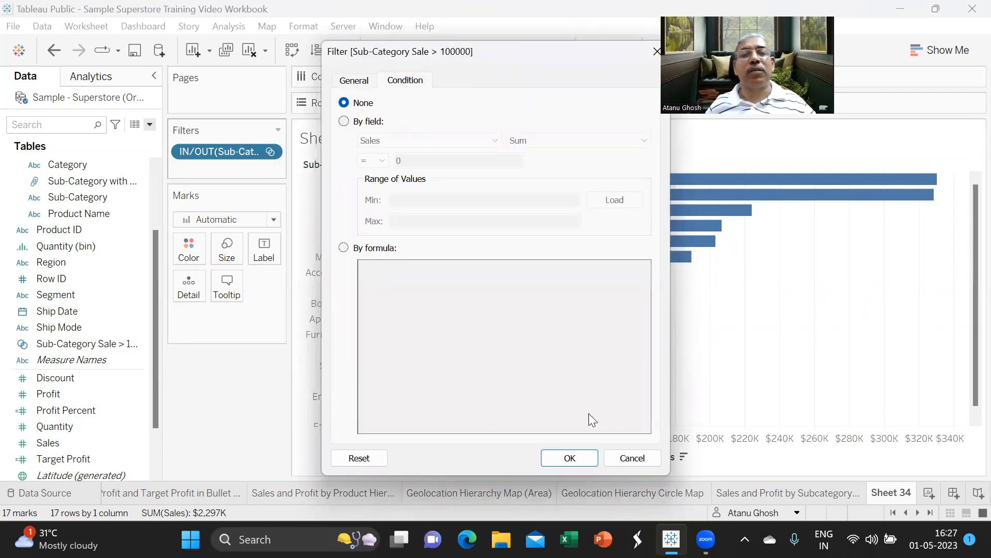
{"action": "left_click", "coordinate": [621, 456]}
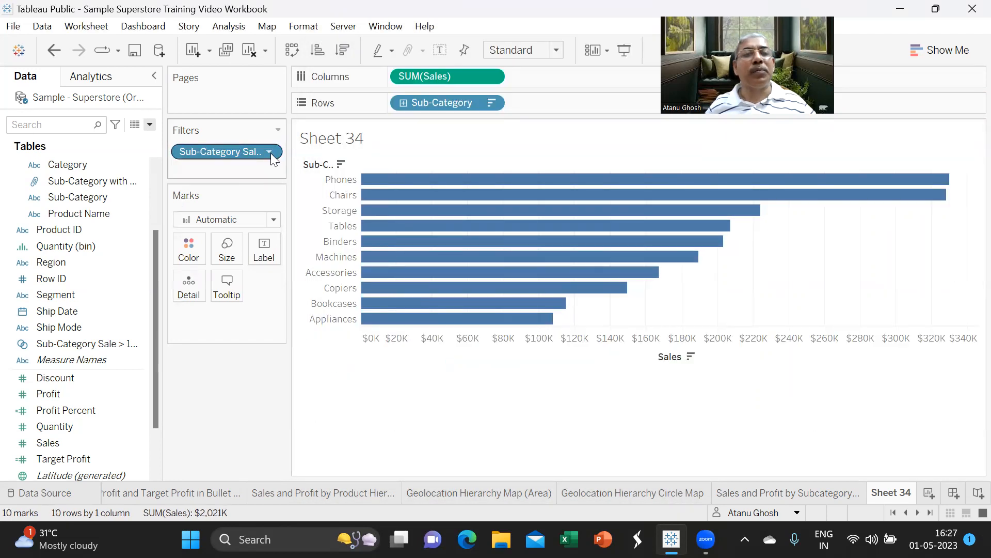
{"action": "left_click", "coordinate": [269, 152]}
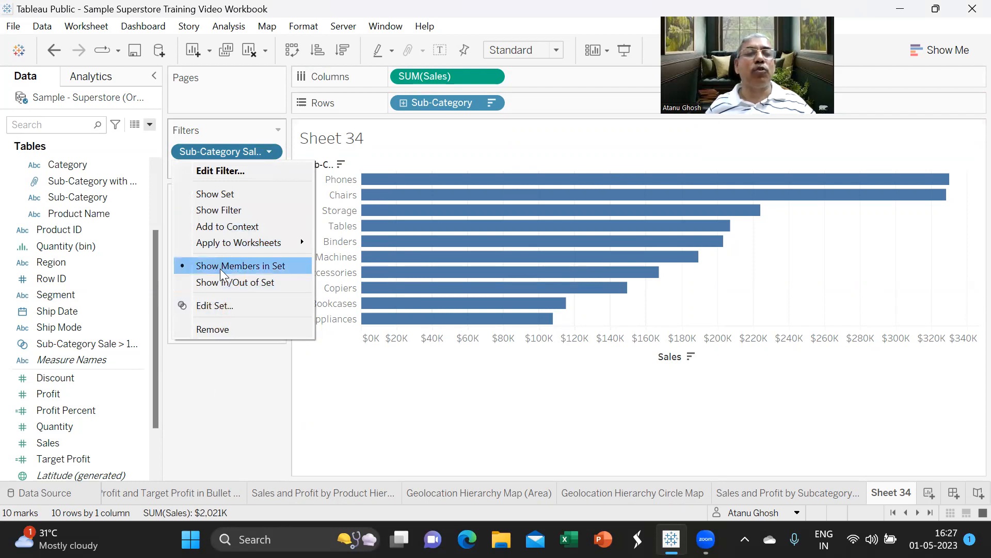
{"action": "left_click", "coordinate": [232, 388]}
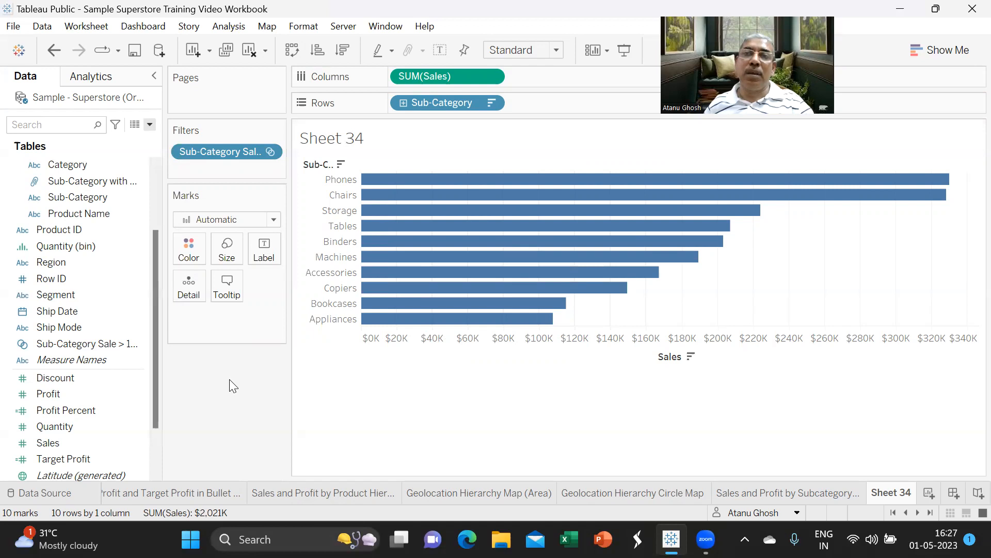
Step: Remove the set filter and color the bars by In/Out of the Sub-Category Sale > 100000 set
{"action": "left_click_drag", "start_coordinate": [209, 156], "coordinate": [217, 408]}
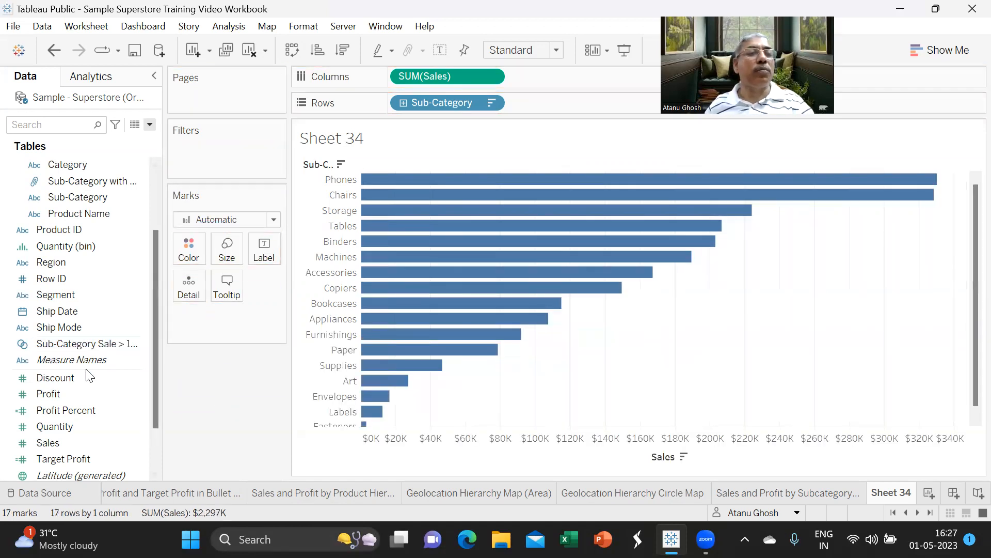
{"action": "left_click_drag", "start_coordinate": [76, 351], "coordinate": [191, 247]}
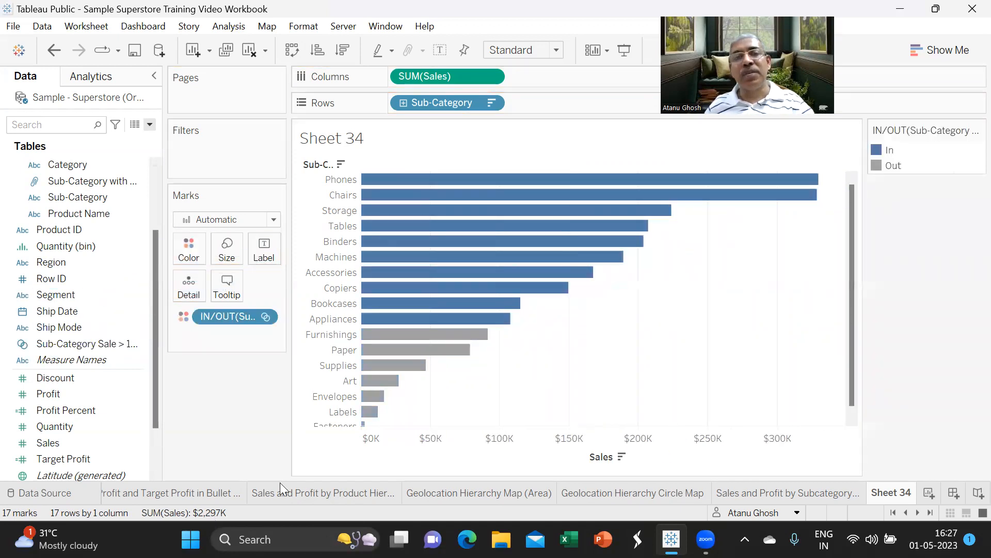
{"action": "mouse_move", "coordinate": [501, 313]}
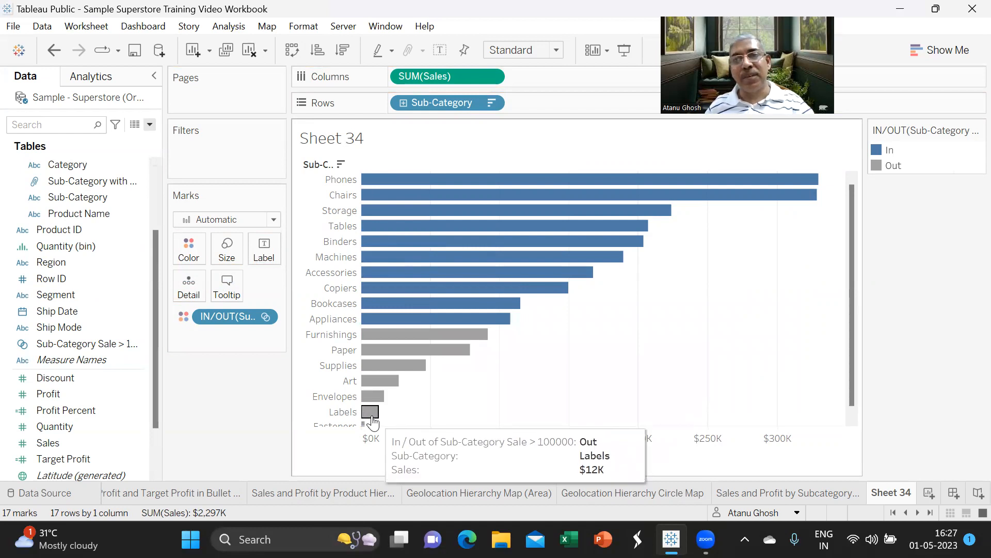
Step: Change the color of the Out members to orange in the Automatic palette and apply it to the chart
{"action": "left_click", "coordinate": [978, 130]}
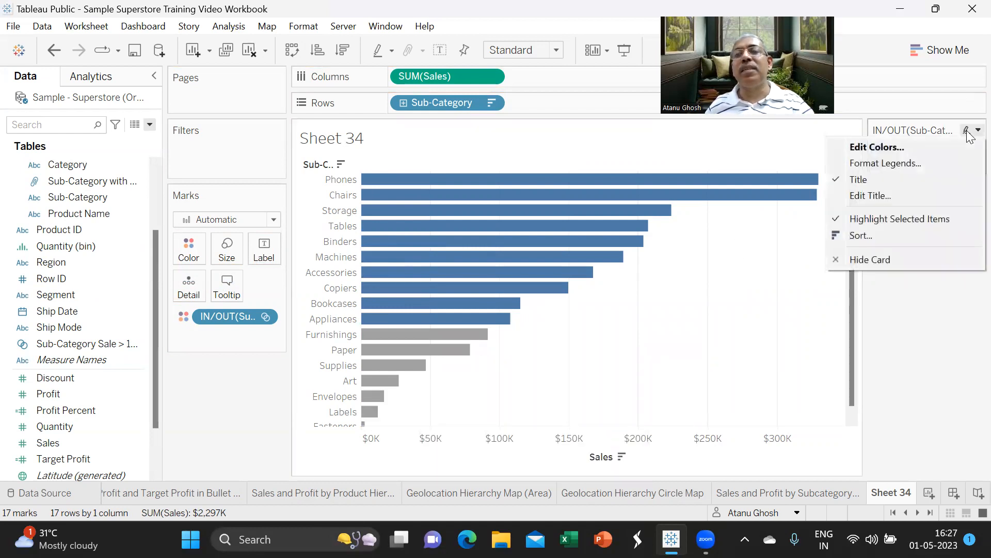
{"action": "left_click", "coordinate": [887, 148]}
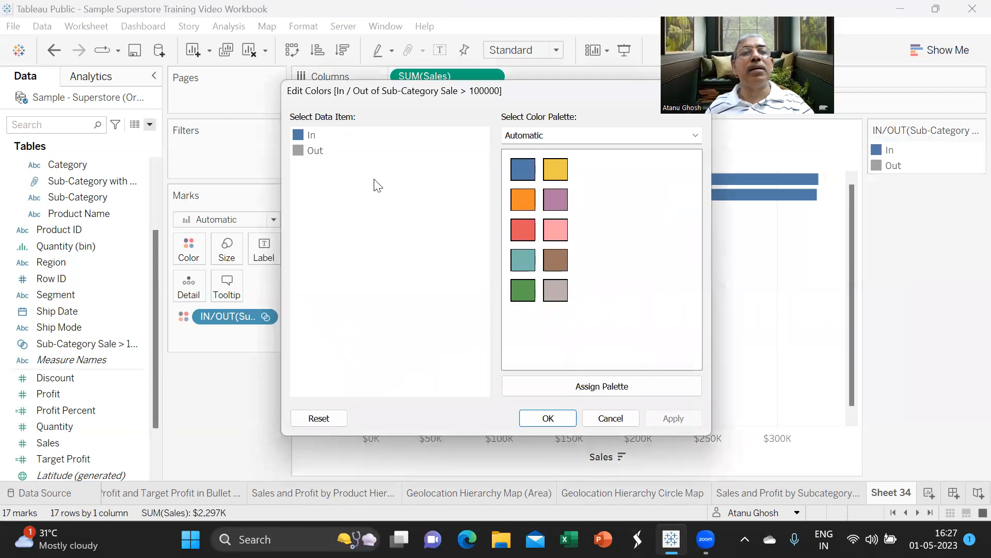
{"action": "left_click", "coordinate": [300, 150]}
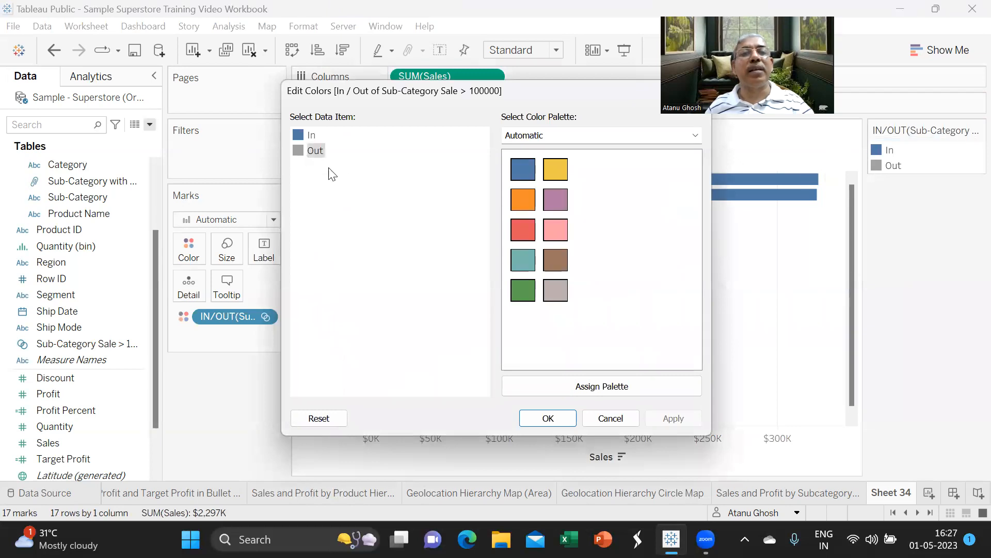
{"action": "left_click", "coordinate": [518, 202]}
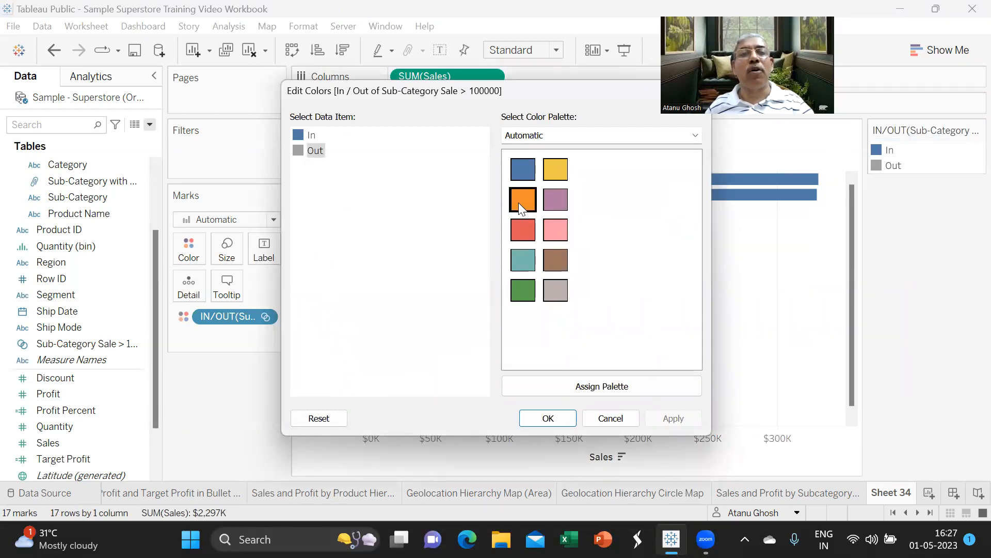
{"action": "left_click", "coordinate": [659, 422]}
{"action": "left_click", "coordinate": [548, 419]}
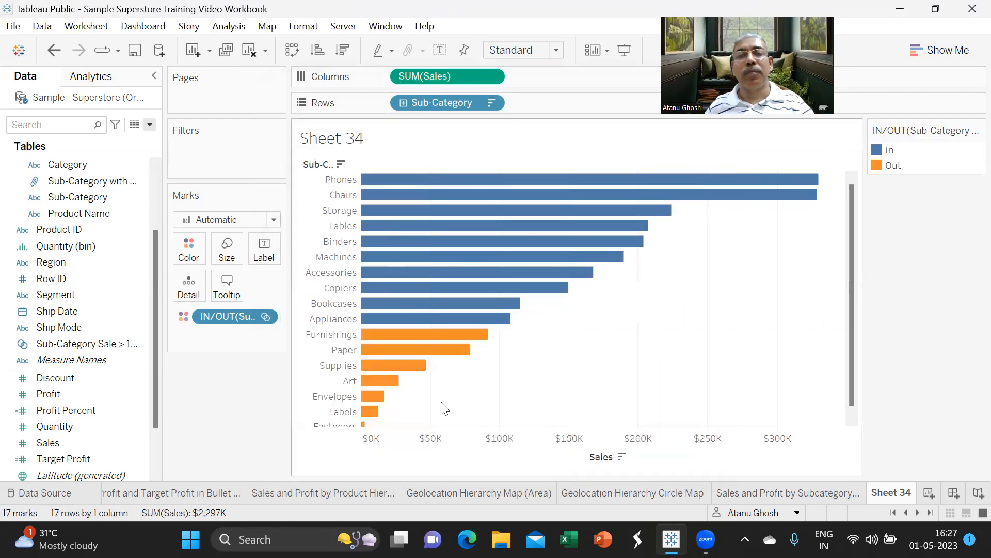
Step: Hide the In/Out color legend card from the worksheet
{"action": "left_click", "coordinate": [976, 130]}
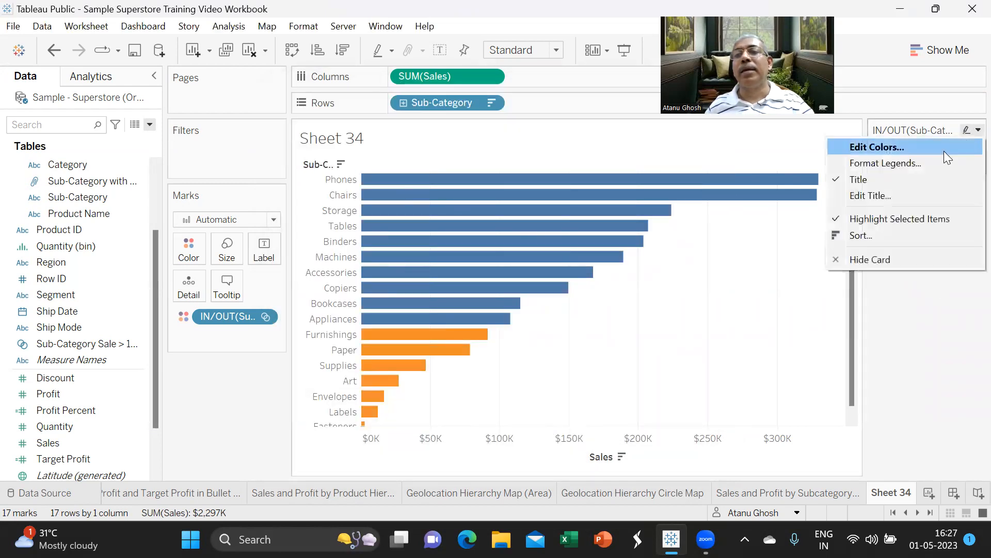
{"action": "left_click", "coordinate": [872, 263]}
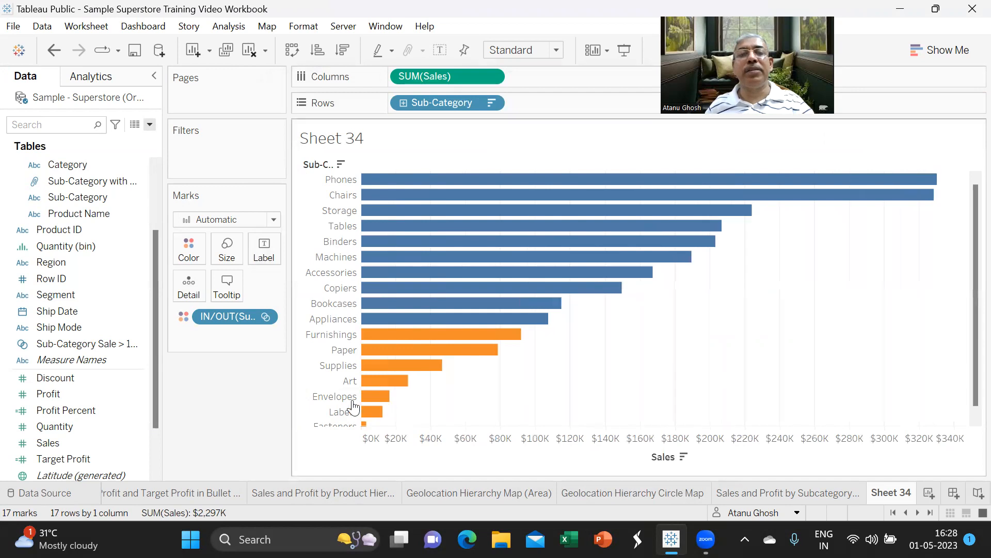
{"action": "mouse_move", "coordinate": [625, 265]}
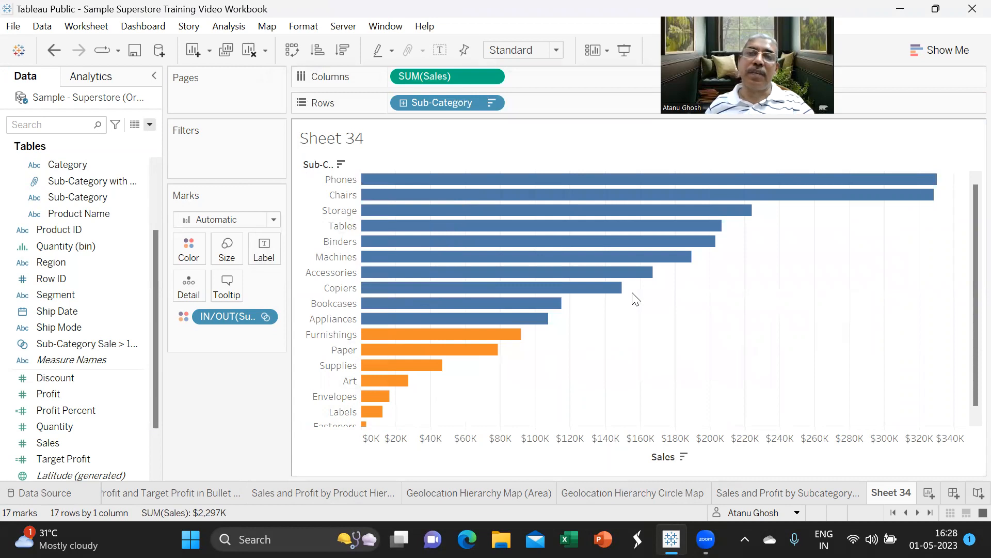
{"action": "mouse_move", "coordinate": [649, 282]}
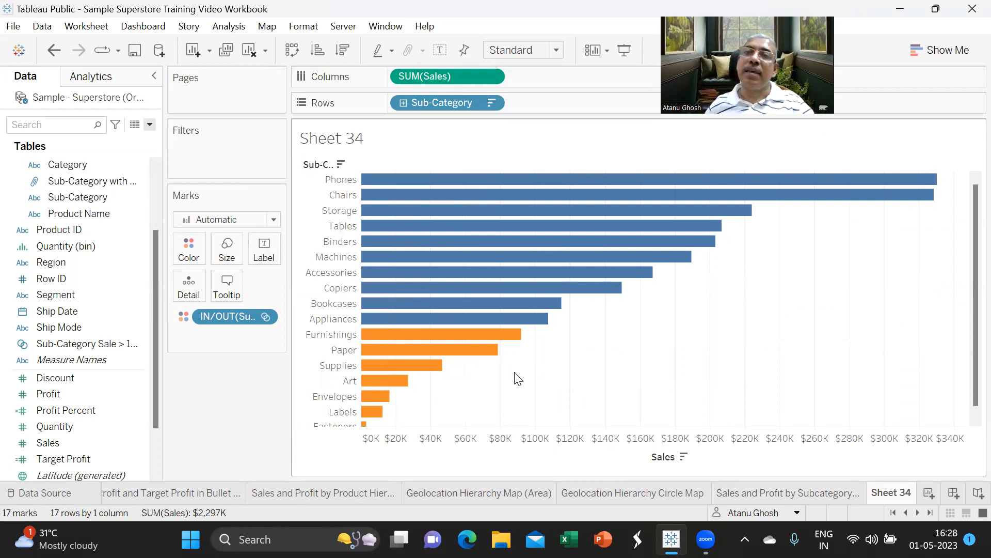
Step: Replace the chart title with "Subcategory Set on Sale > 100000"
{"action": "double_click", "coordinate": [378, 147]}
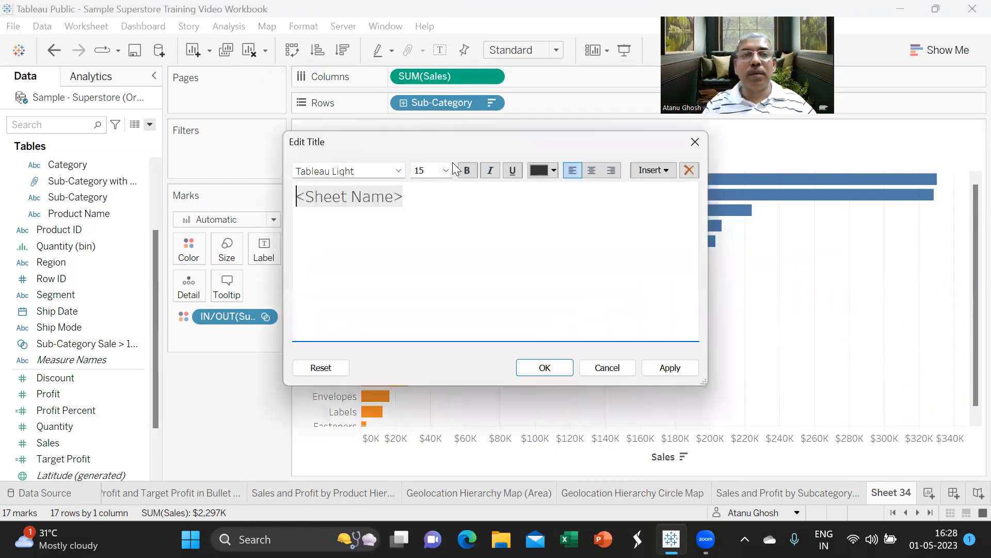
{"action": "key", "text": "Delete"}
{"action": "key", "text": "Delete"}
{"action": "key", "text": "Delete"}
{"action": "key", "text": "Delete"}
{"action": "key", "text": "Delete"}
{"action": "key", "text": "Delete"}
{"action": "key", "text": "Delete"}
{"action": "key", "text": "Delete"}
{"action": "key", "text": "Delete"}
{"action": "key", "text": "Delete"}
{"action": "key", "text": "Delete"}
{"action": "key", "text": "Delete"}
{"action": "type", "text": "Subcategory Set on Sale "}
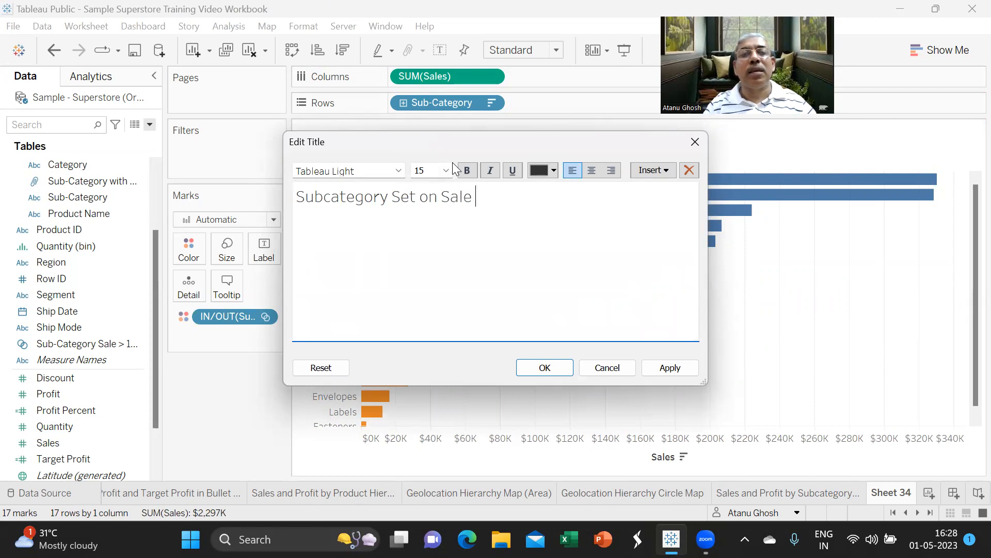
{"action": "type", "text": "> 10"}
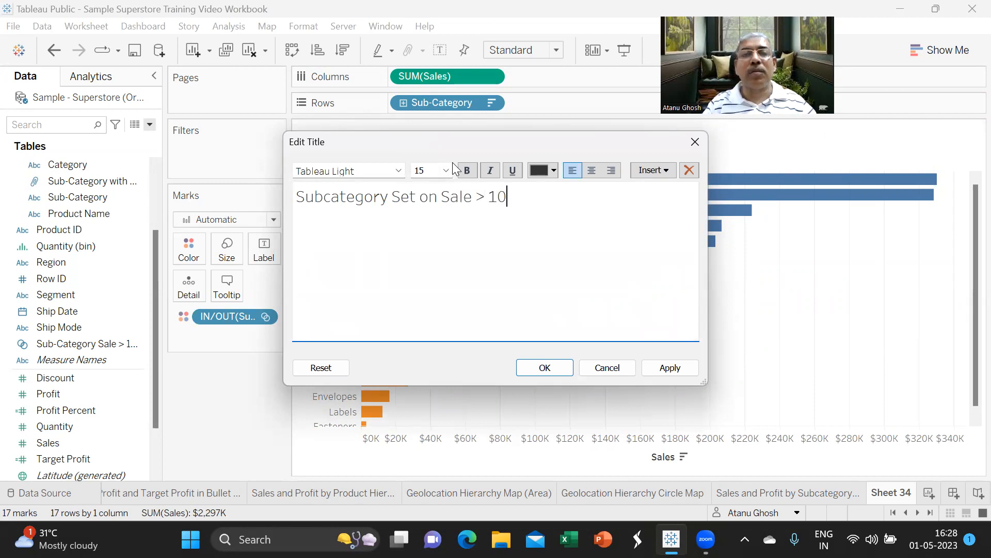
{"action": "type", "text": "0000"}
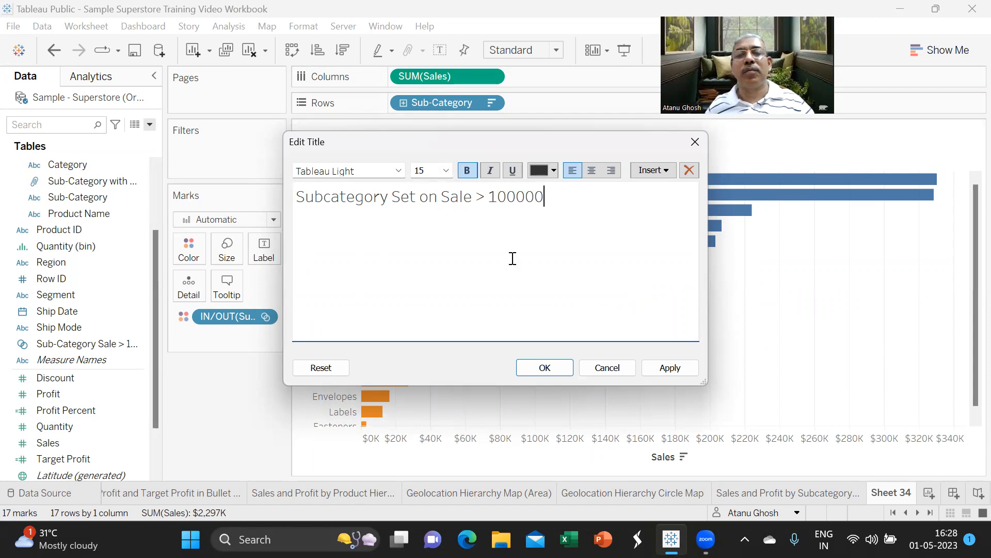
{"action": "left_click", "coordinate": [549, 367]}
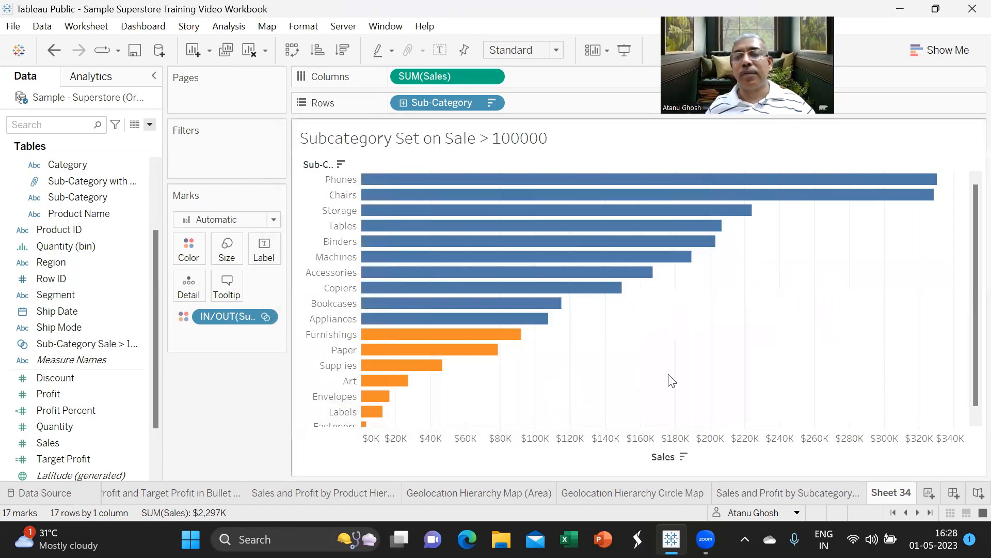
Step: Rename the Sheet 34 worksheet as "Subcategory Set on Sale"
{"action": "double_click", "coordinate": [892, 485]}
{"action": "type", "text": "S"}
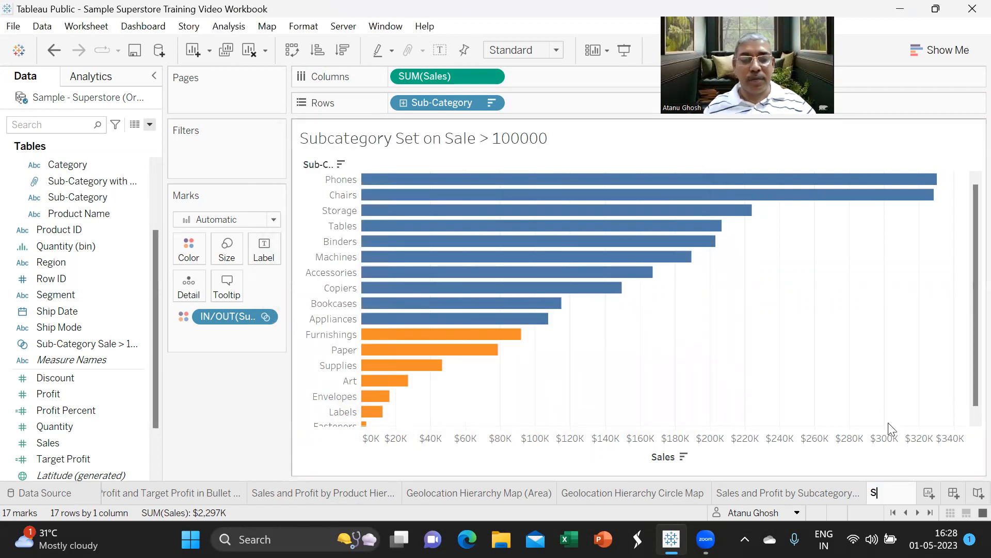
{"action": "type", "text": "ubcateg"}
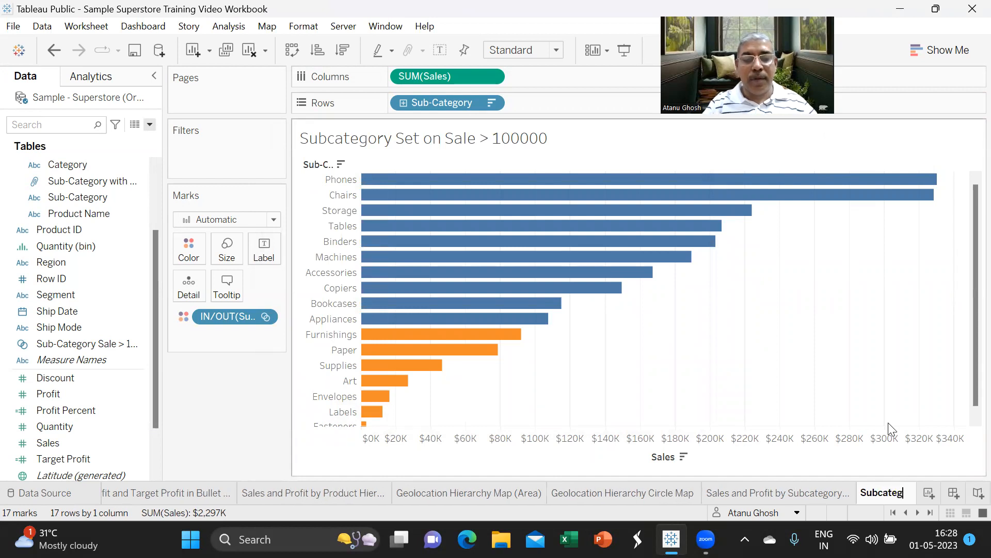
{"action": "type", "text": "ory Set "}
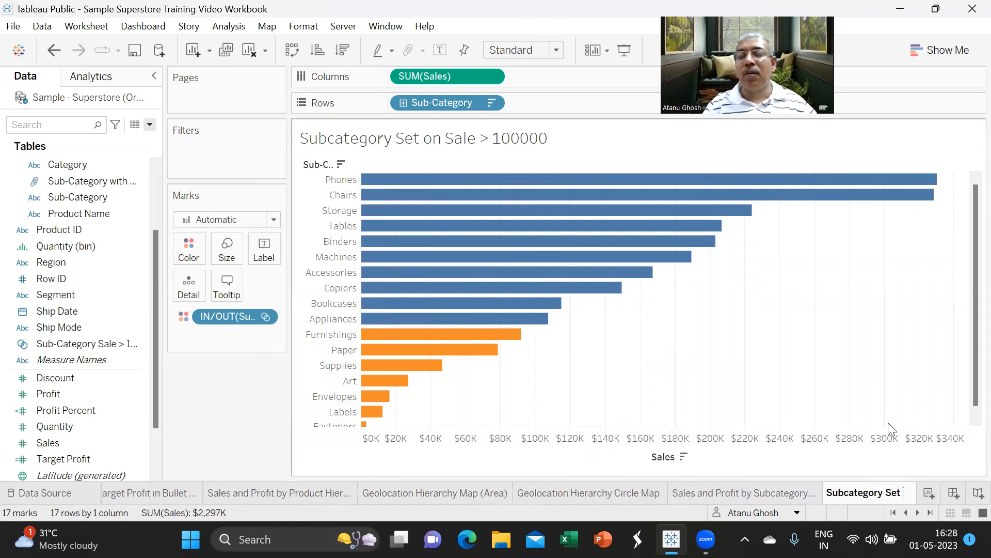
{"action": "type", "text": "on Sale"}
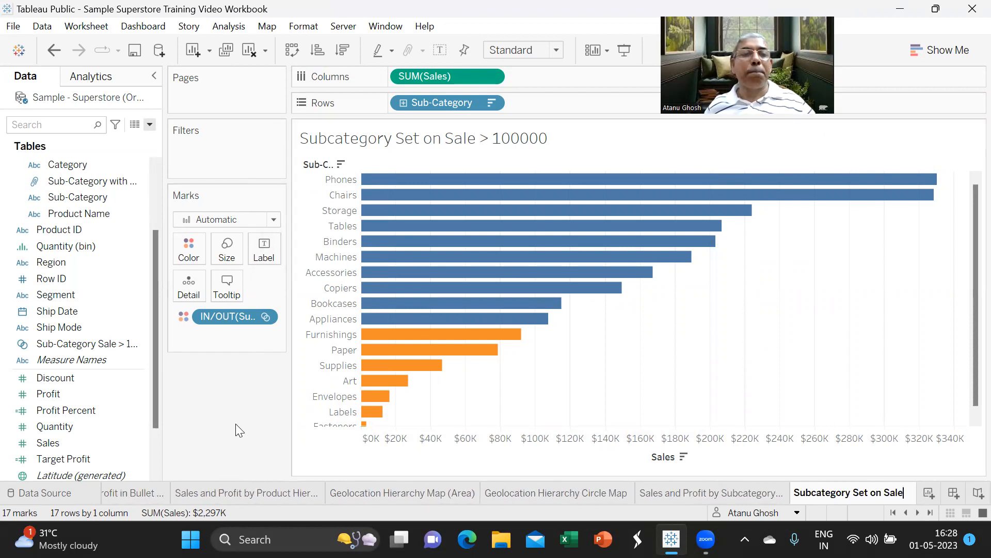
{"action": "key", "text": "Return"}
Step: Add a new worksheet and start creating a set from the Sub-Category field
{"action": "left_click", "coordinate": [929, 493]}
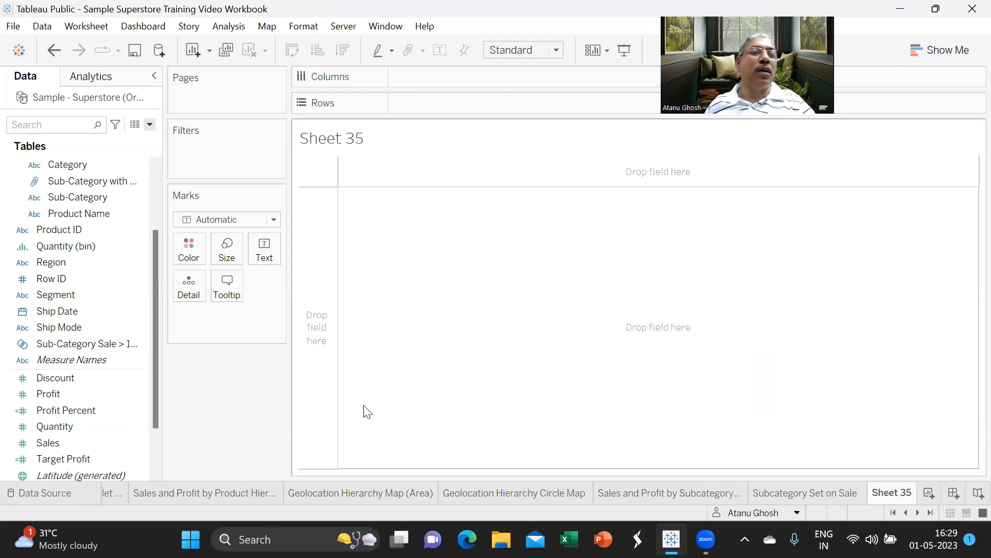
{"action": "scroll", "coordinate": [82, 234], "scroll_direction": "up", "scroll_amount": 3}
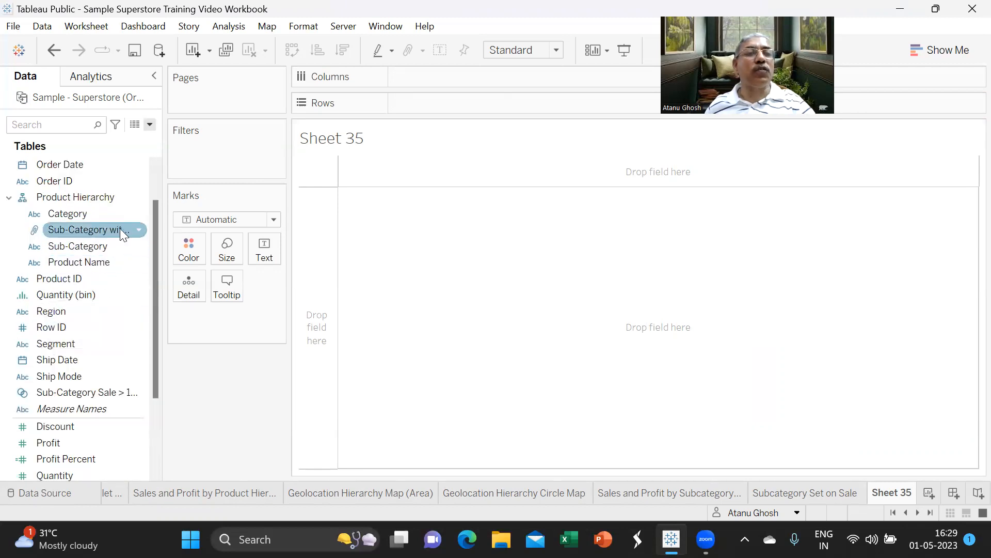
{"action": "right_click", "coordinate": [135, 247]}
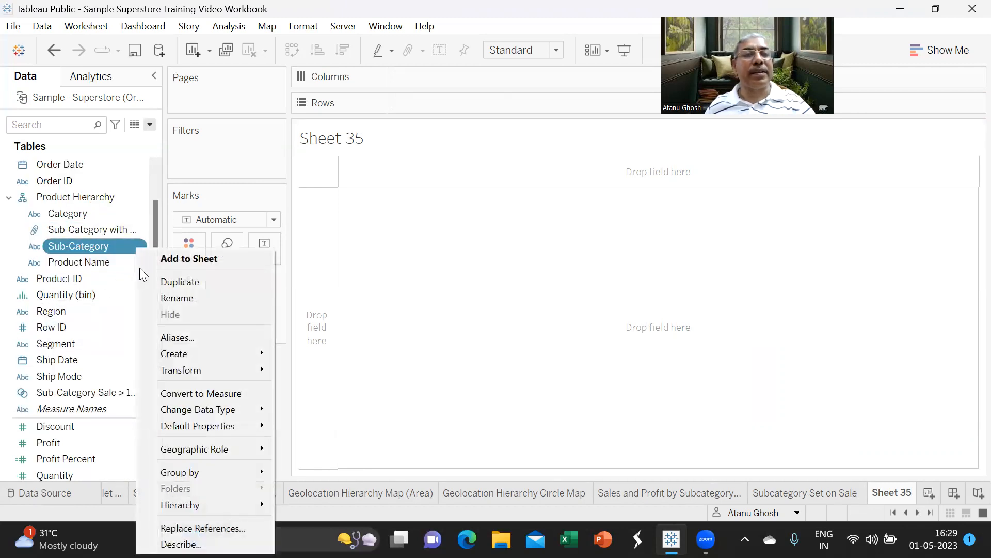
{"action": "mouse_move", "coordinate": [207, 356]}
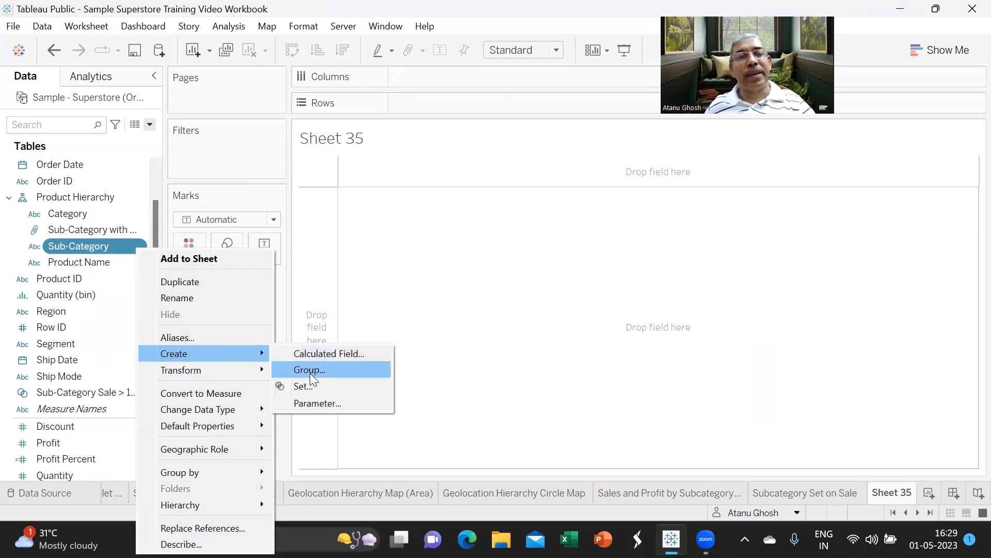
{"action": "left_click", "coordinate": [307, 386]}
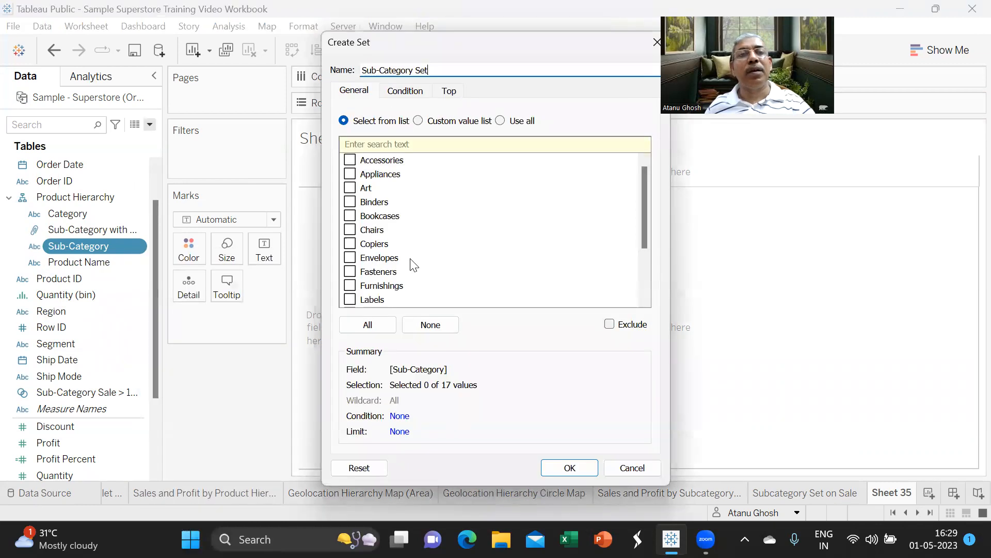
Step: Set the new set's condition by field to Sum of Profit greater than 0
{"action": "left_click", "coordinate": [406, 91]}
{"action": "left_click", "coordinate": [344, 130]}
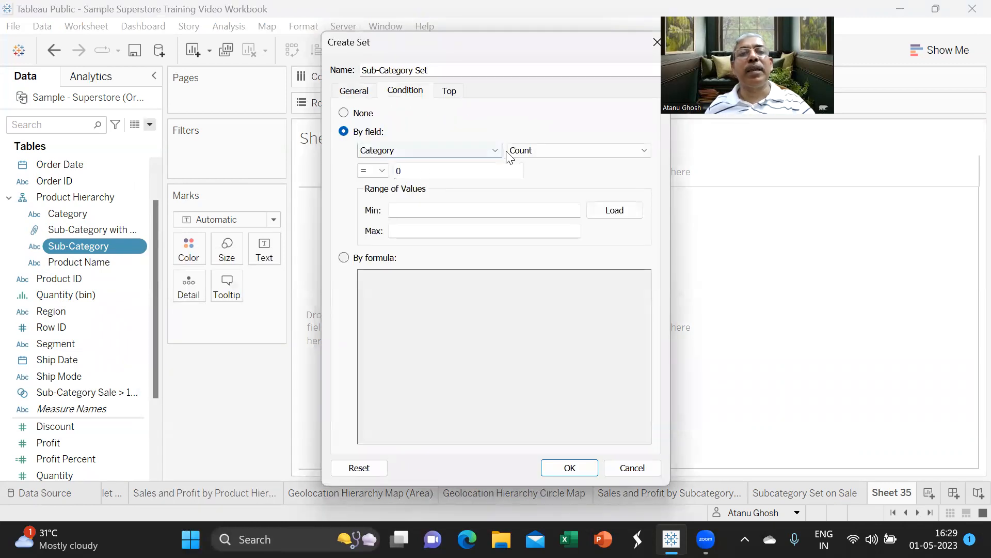
{"action": "left_click", "coordinate": [486, 150]}
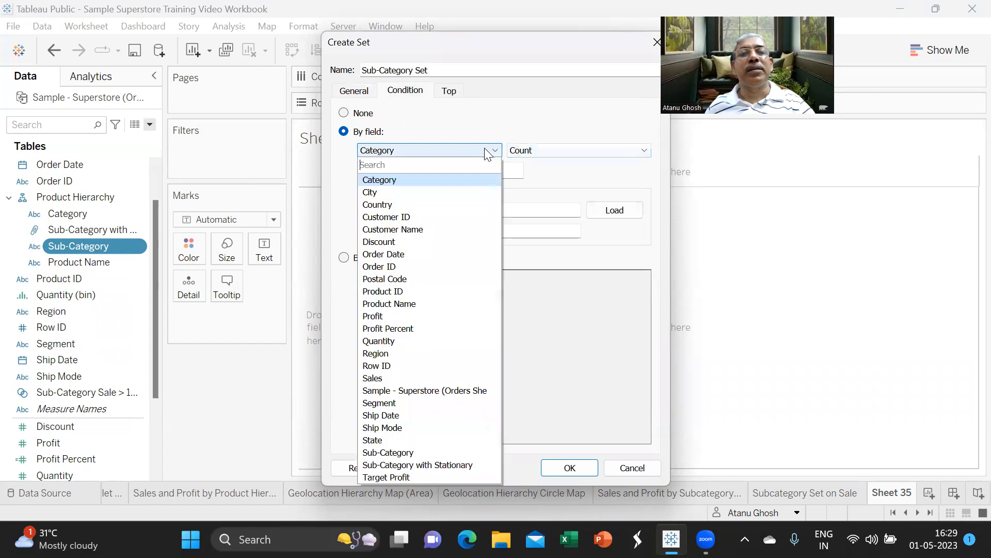
{"action": "left_click", "coordinate": [389, 315]}
{"action": "left_click", "coordinate": [381, 170]}
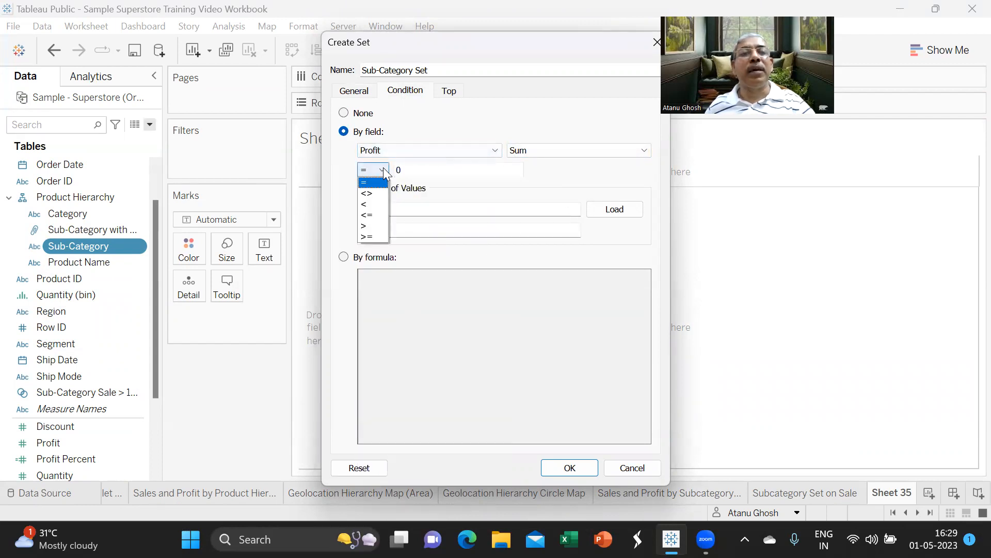
{"action": "left_click", "coordinate": [370, 225]}
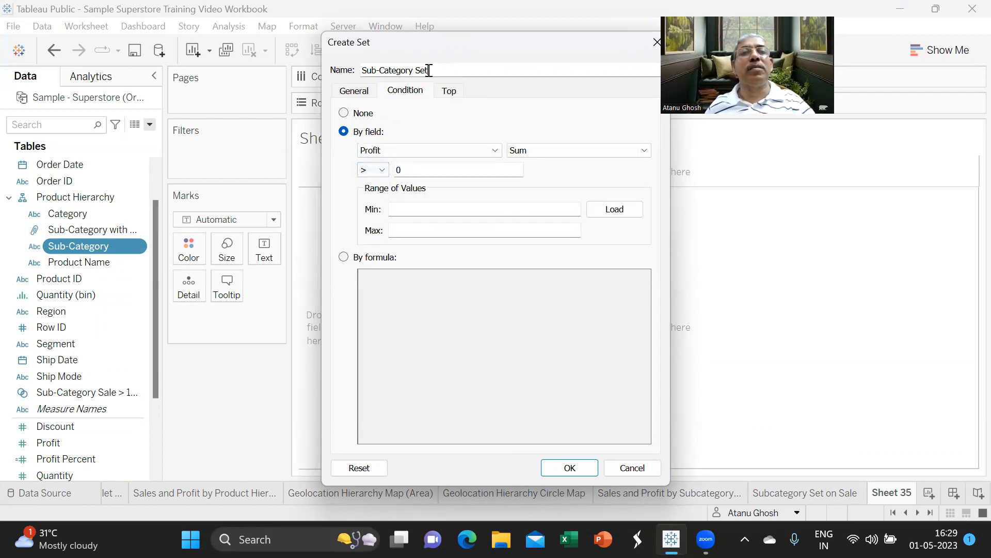
Step: Name the set "Sub-Category Profit > 0" and create it
{"action": "key", "text": "BackSpace"}
{"action": "key", "text": "BackSpace"}
{"action": "key", "text": "BackSpace"}
{"action": "type", "text": "Profit "}
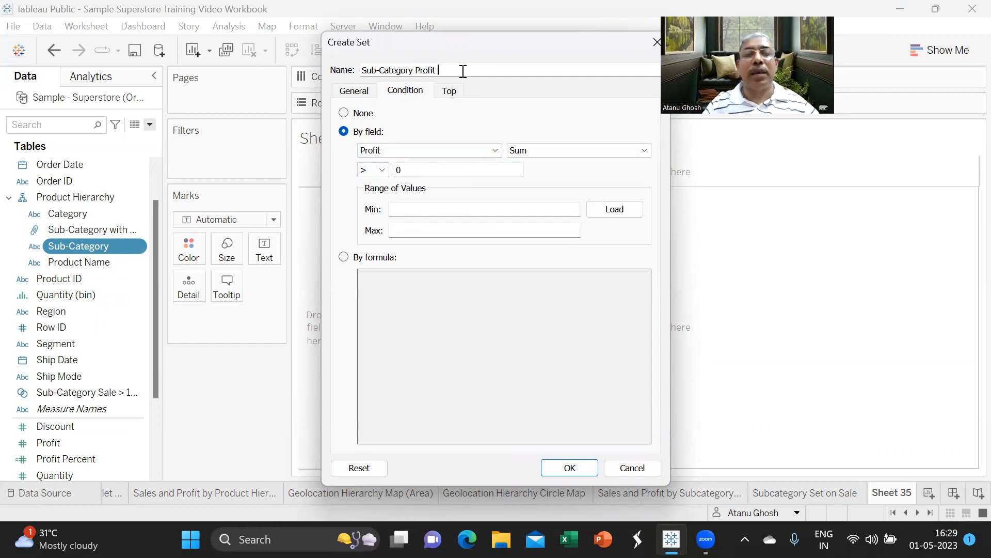
{"action": "type", "text": "> 0"}
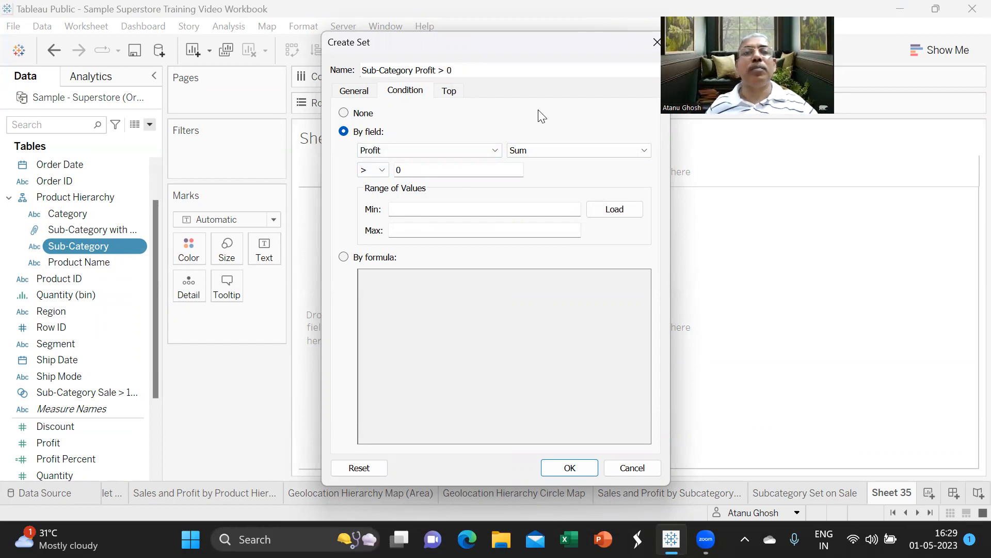
{"action": "left_click", "coordinate": [568, 468]}
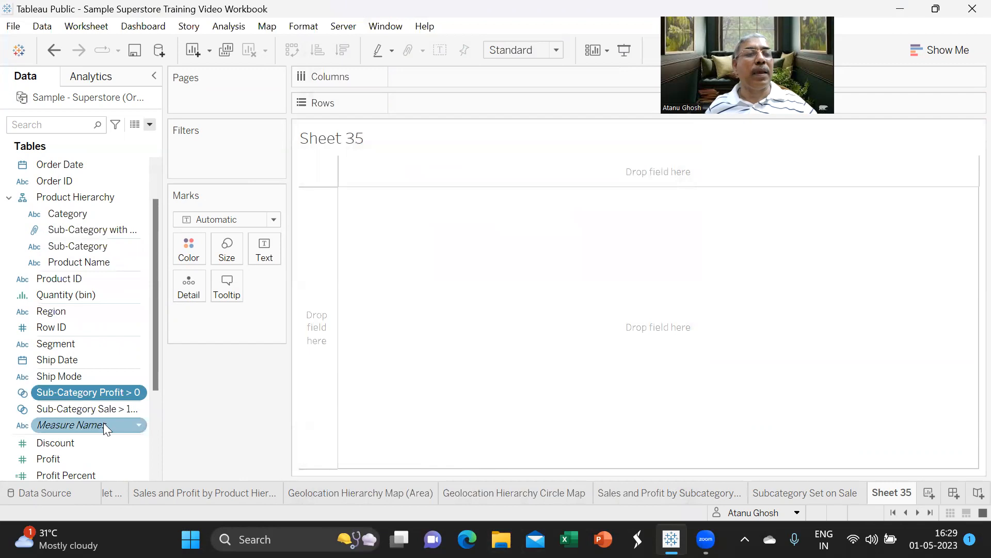
Step: Build a bar chart on the new sheet with Sub-Category on Columns and Sales on Rows
{"action": "left_click_drag", "start_coordinate": [96, 246], "coordinate": [446, 76]}
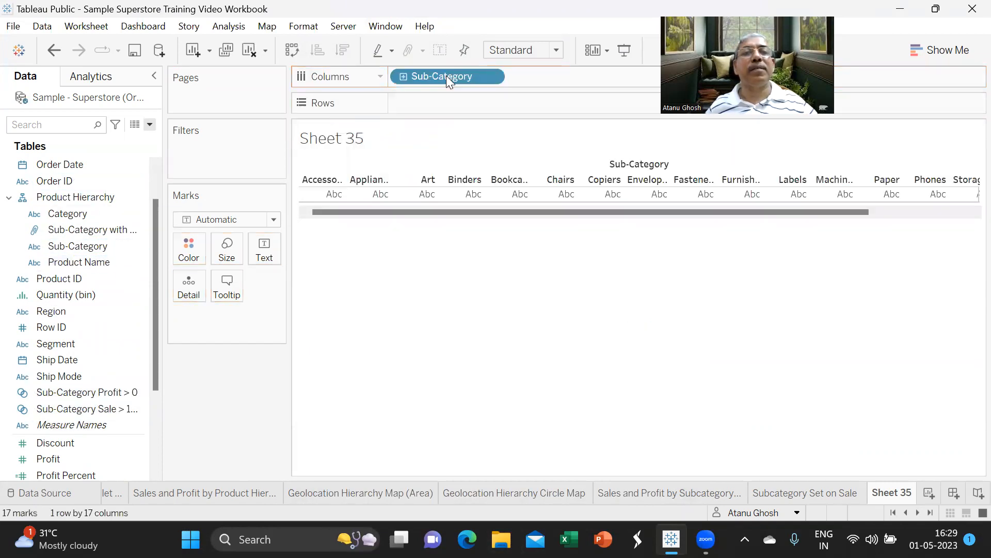
{"action": "scroll", "coordinate": [85, 310], "scroll_direction": "down", "scroll_amount": 4}
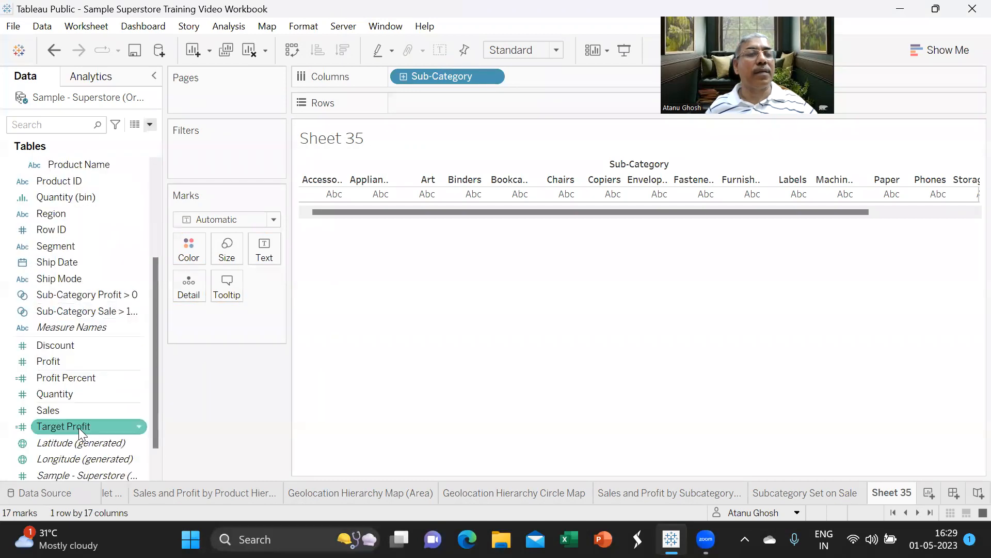
{"action": "left_click_drag", "start_coordinate": [67, 411], "coordinate": [433, 101]}
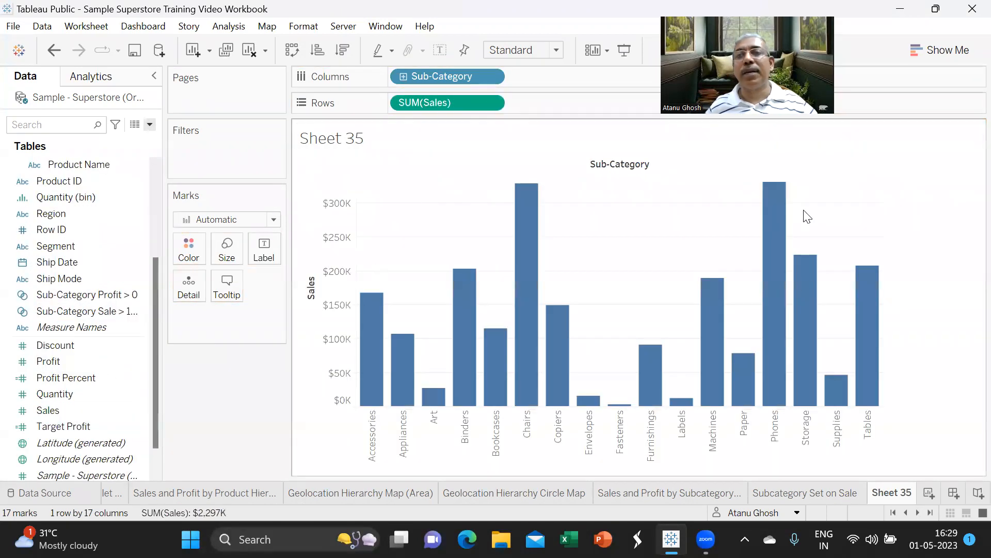
Step: Convert the chart to horizontal bars and sort the sub-categories by Sales in descending order
{"action": "left_click", "coordinate": [940, 50]}
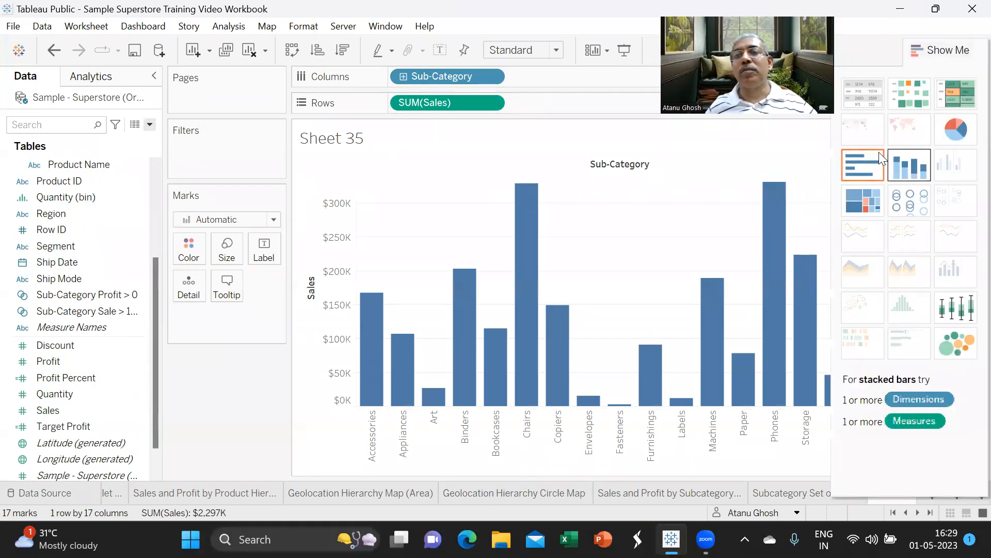
{"action": "left_click", "coordinate": [863, 165]}
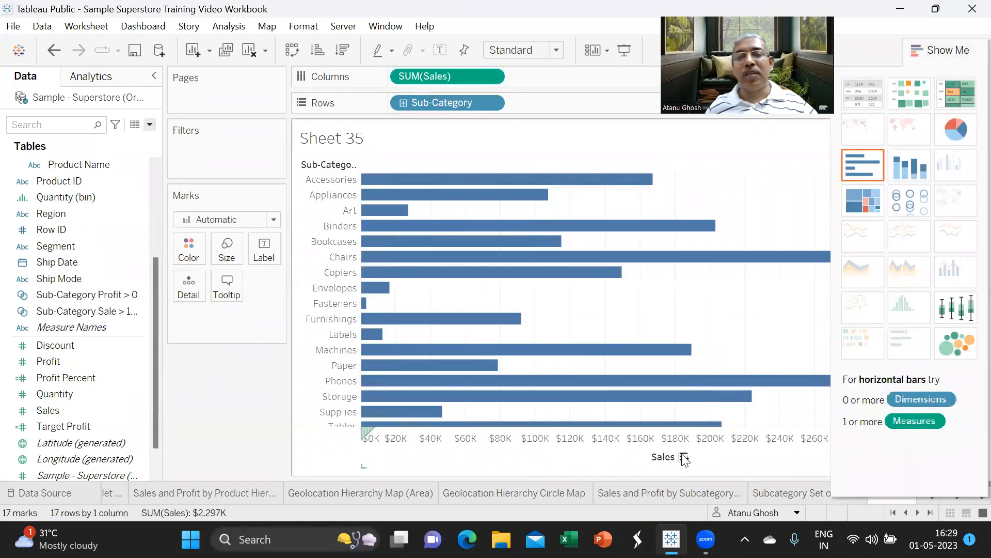
{"action": "left_click", "coordinate": [684, 457]}
{"action": "left_click", "coordinate": [940, 50]}
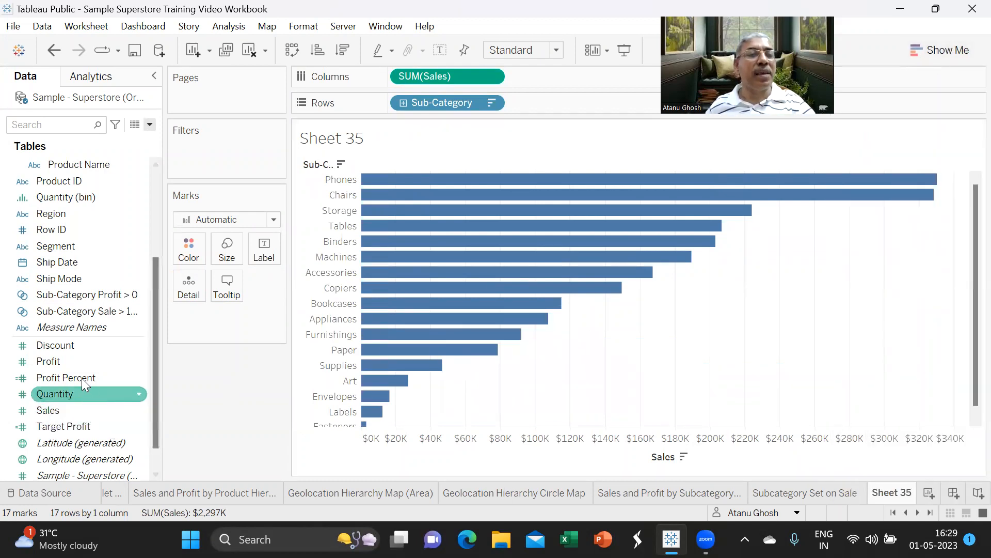
Step: Color the bars by the Sub-Category Profit > 0 set, with In members green and Out members red
{"action": "scroll", "coordinate": [95, 425], "scroll_direction": "down", "scroll_amount": 1}
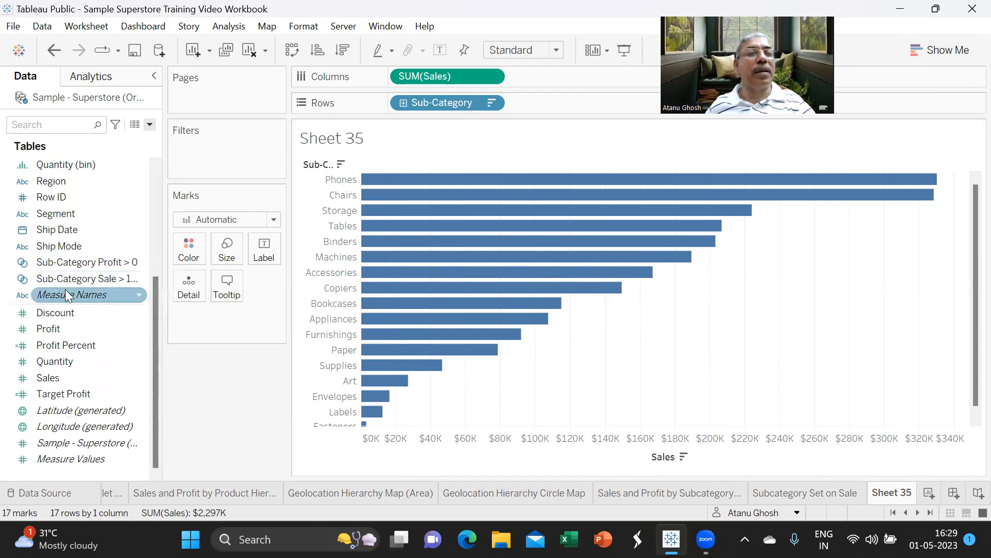
{"action": "left_click_drag", "start_coordinate": [80, 261], "coordinate": [194, 250]}
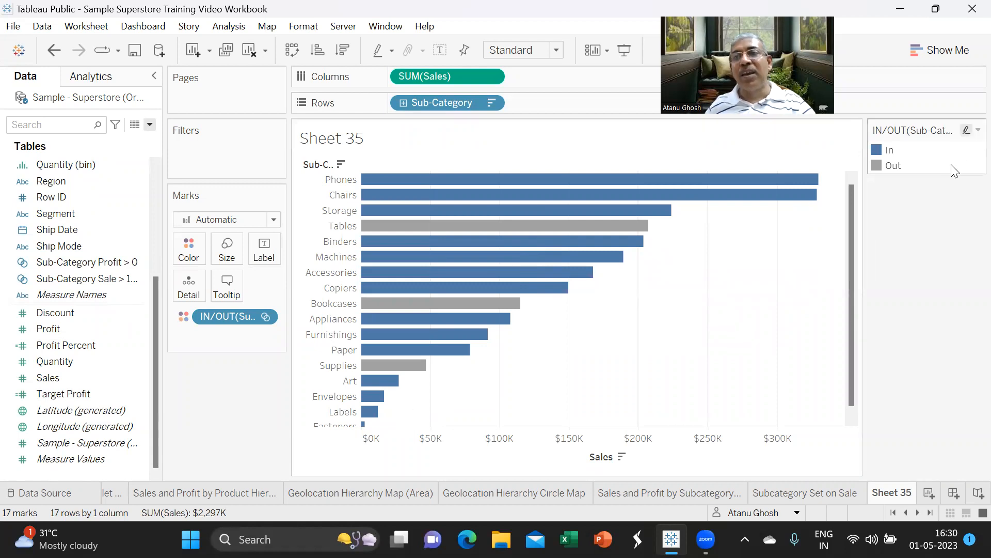
{"action": "left_click", "coordinate": [969, 131]}
{"action": "left_click", "coordinate": [892, 151]}
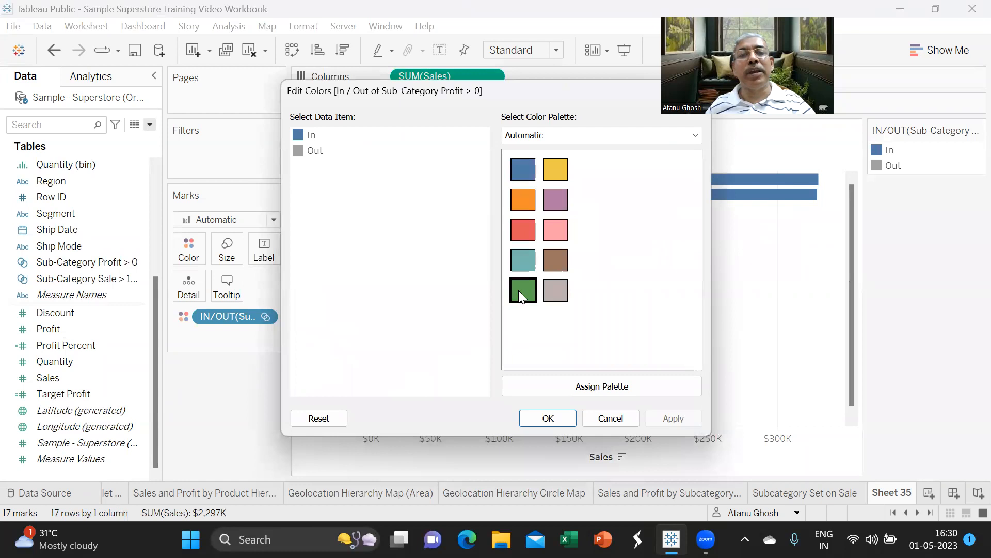
{"action": "left_click", "coordinate": [522, 291]}
{"action": "left_click", "coordinate": [313, 150]}
{"action": "left_click", "coordinate": [522, 230]}
{"action": "left_click", "coordinate": [686, 419]}
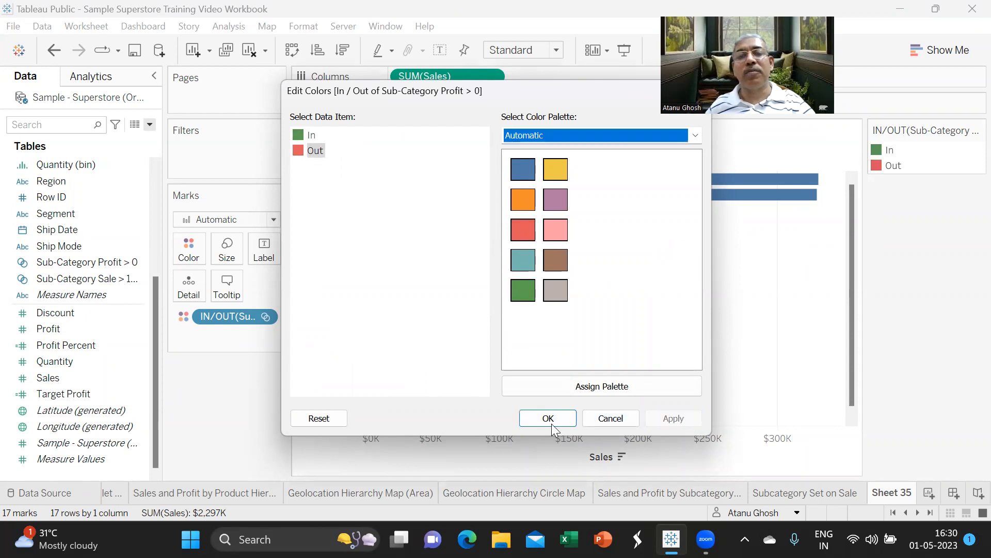
{"action": "left_click", "coordinate": [548, 418]}
Step: Hide the In/Out color legend card of the Profit set chart
{"action": "left_click", "coordinate": [977, 130]}
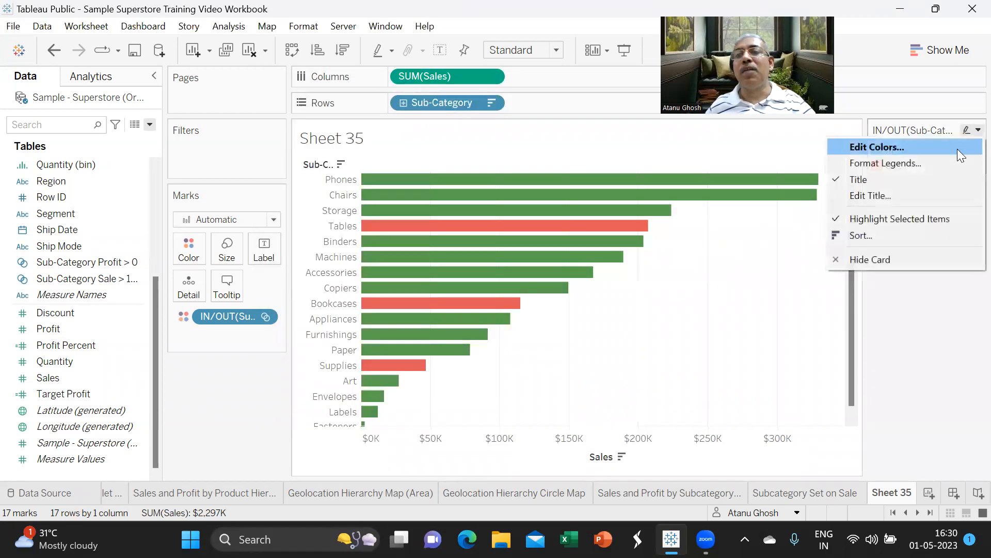
{"action": "left_click", "coordinate": [874, 261]}
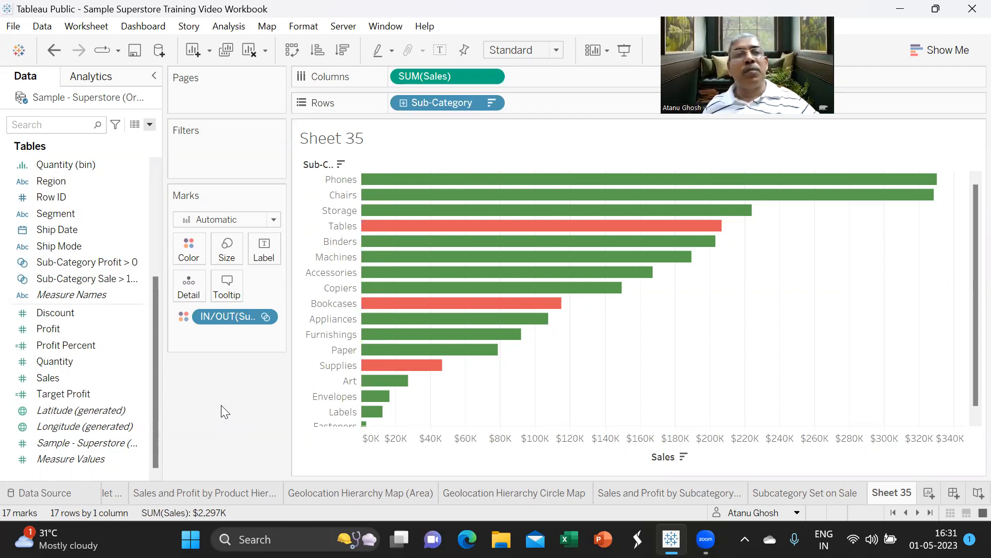
Step: Replace the chart title with "Subcategory Set on Profit > 0"
{"action": "double_click", "coordinate": [376, 137]}
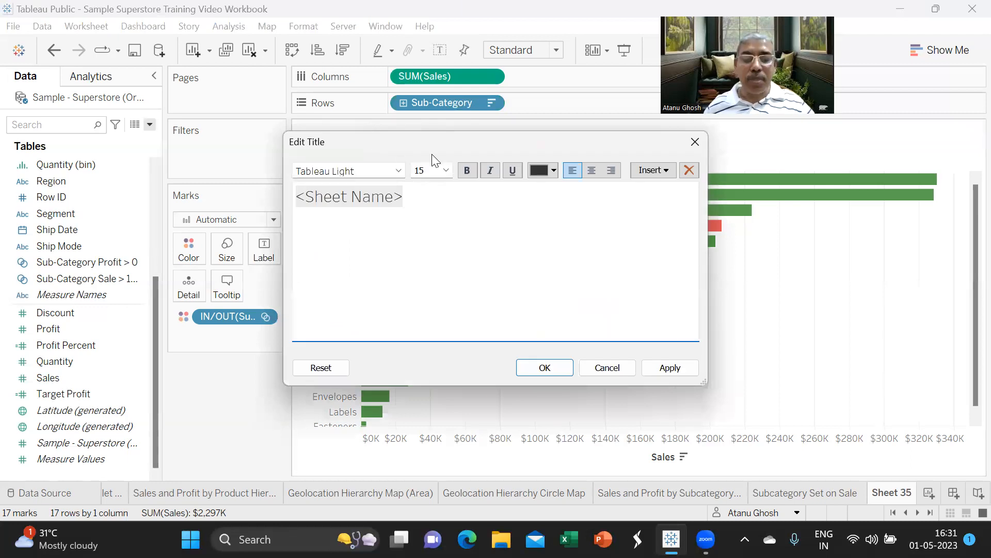
{"action": "key", "text": "Delete"}
{"action": "type", "text": "Sa"}
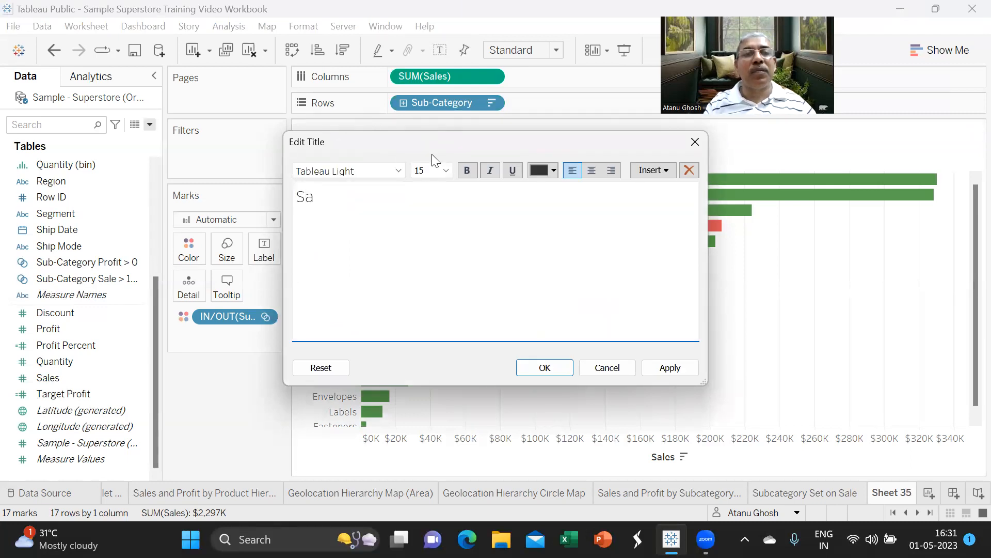
{"action": "type", "text": "l"}
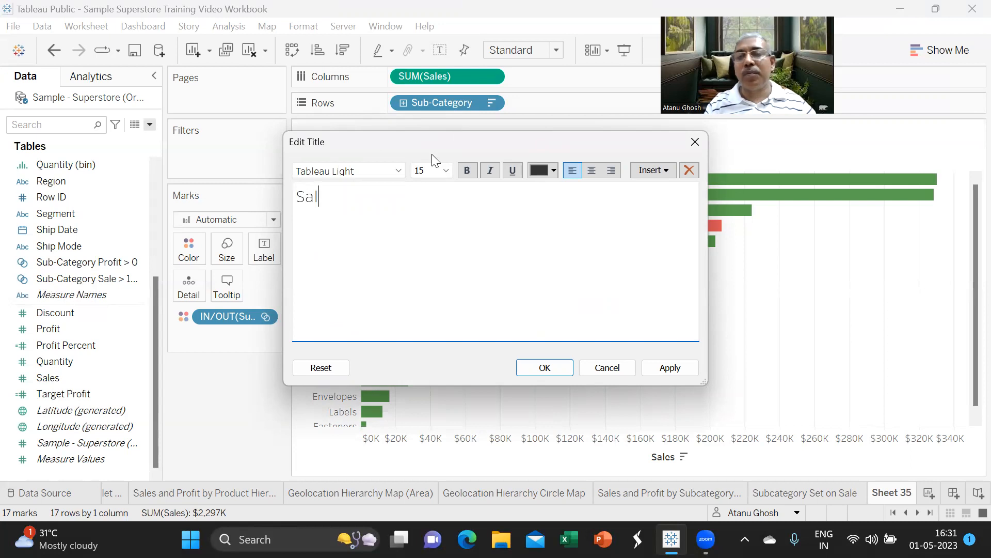
{"action": "key", "text": "BackSpace"}
{"action": "key", "text": "BackSpace"}
{"action": "key", "text": "BackSpace"}
{"action": "type", "text": "Subcategory Set on Profit"}
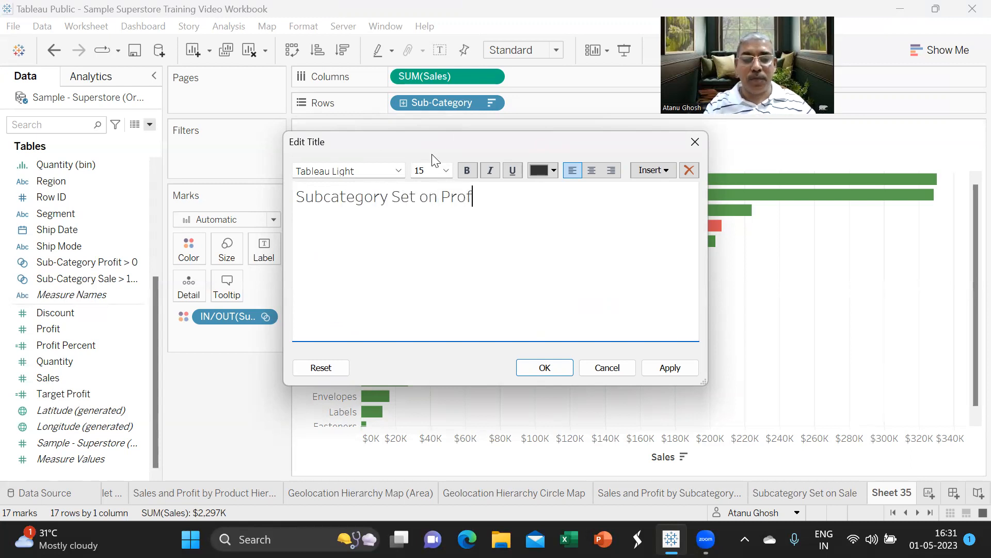
{"action": "type", "text": "> 0"}
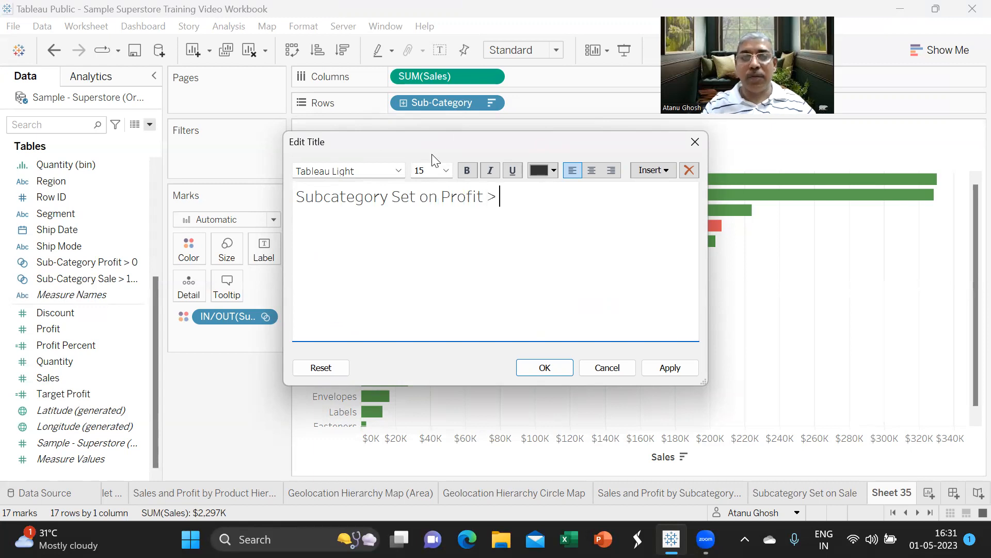
{"action": "left_click", "coordinate": [667, 369]}
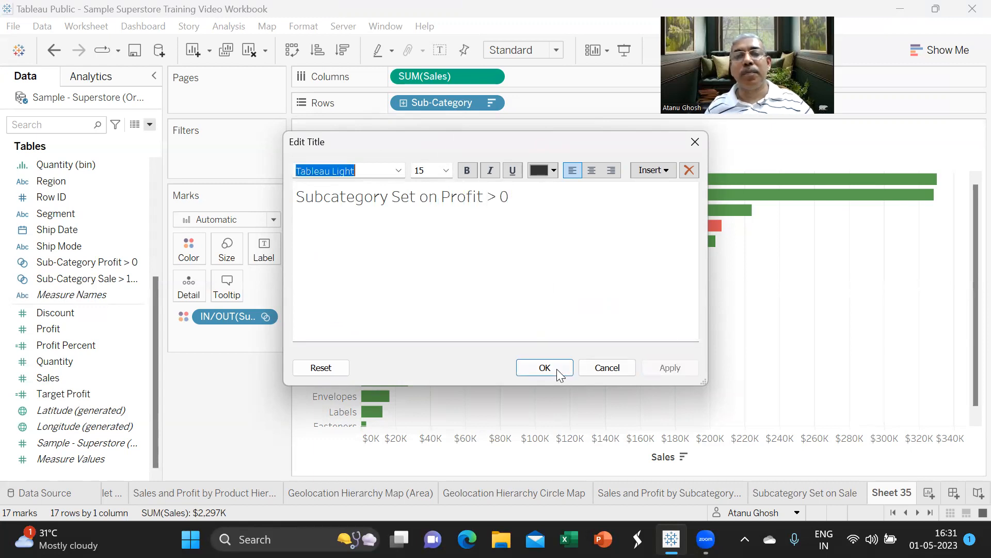
{"action": "left_click", "coordinate": [552, 368]}
Step: Rename the Sheet 35 worksheet as "Subcategory Set on Profit > 0"
{"action": "double_click", "coordinate": [898, 493]}
{"action": "type", "text": "Subcateg"}
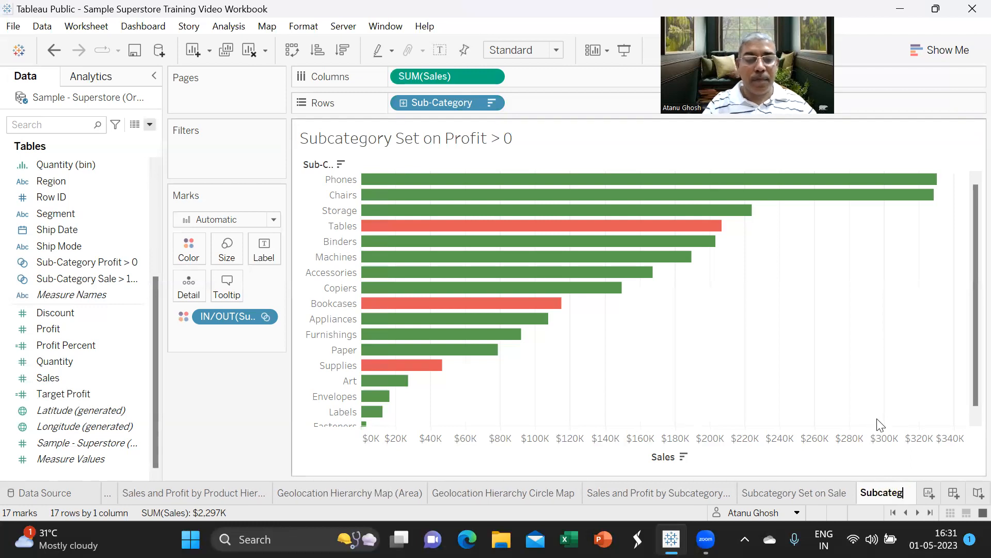
{"action": "type", "text": "ory Set o"}
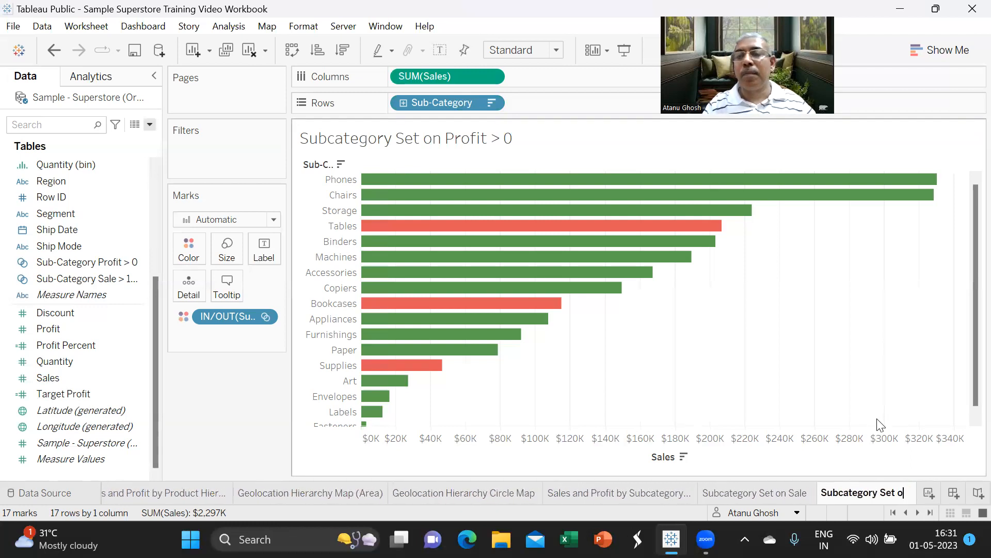
{"action": "type", "text": "n Profi"}
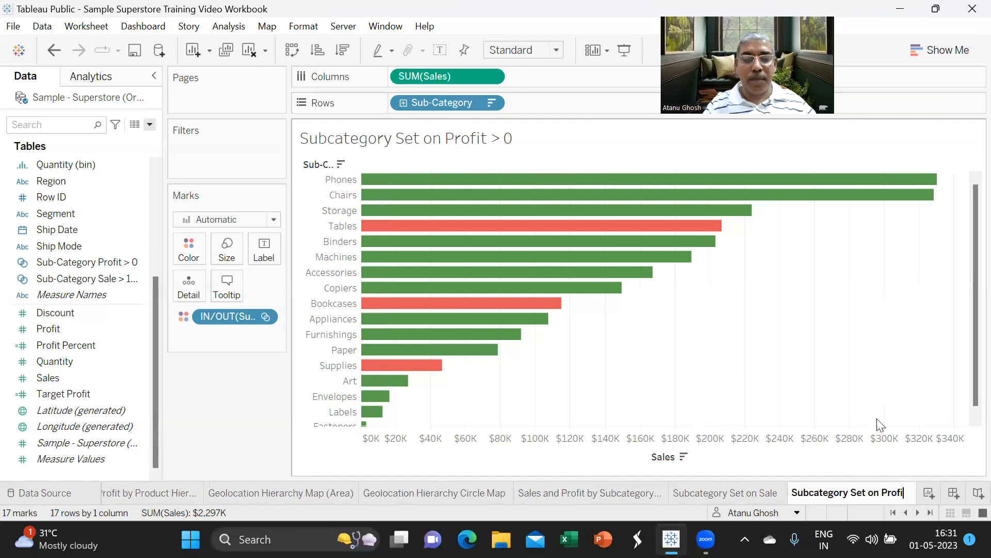
{"action": "type", "text": "t > 0"}
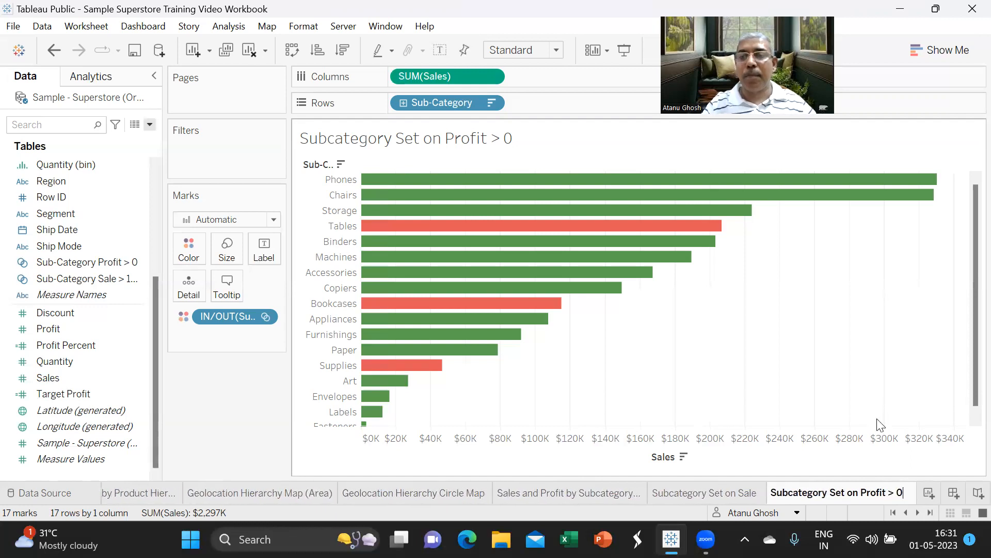
{"action": "left_click", "coordinate": [238, 427]}
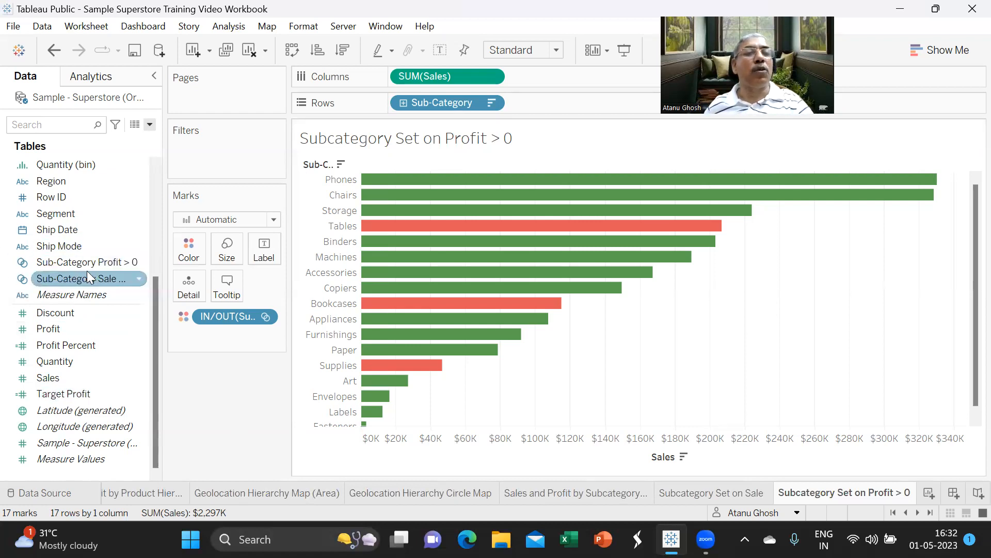
Step: Start a combined set from Sub-Category Sale > 100000 and name it "Subcategory Sales > 100000 and Profit > 0"
{"action": "left_click", "coordinate": [140, 278]}
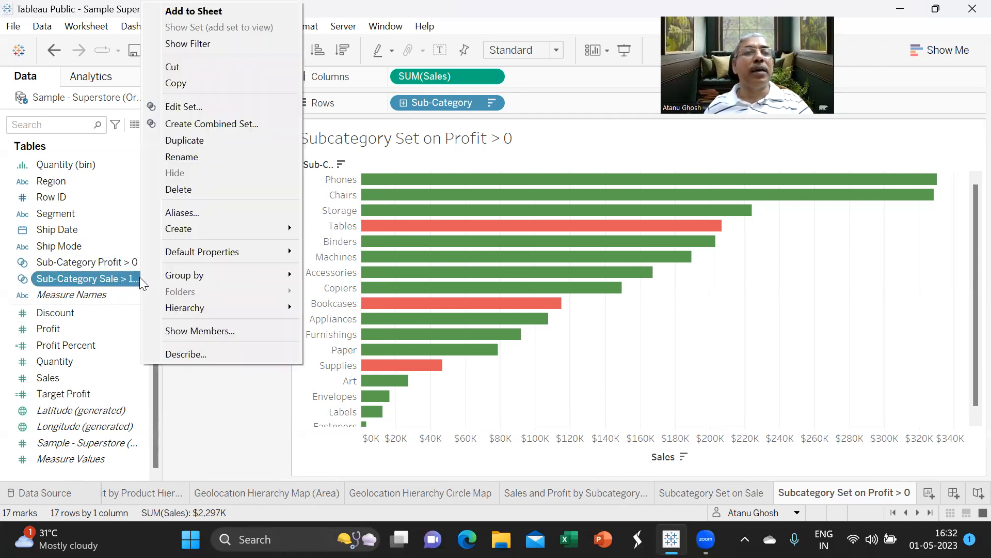
{"action": "left_click", "coordinate": [204, 129]}
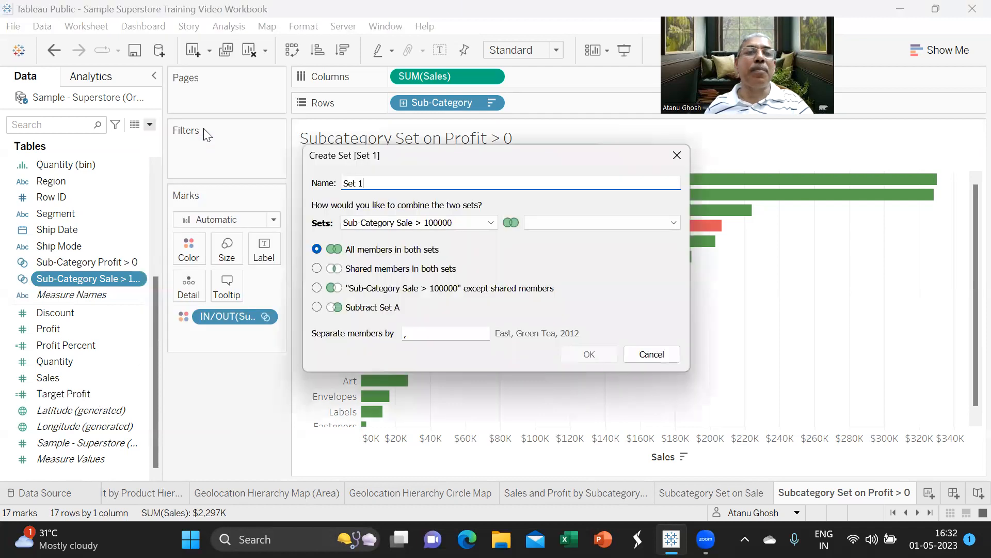
{"action": "left_click_drag", "start_coordinate": [390, 183], "coordinate": [331, 185]}
{"action": "type", "text": "Subcategory"}
{"action": "key", "text": "BackSpace"}
{"action": "key", "text": "BackSpace"}
{"action": "type", "text": "ry Sales > 100000 and Pro"}
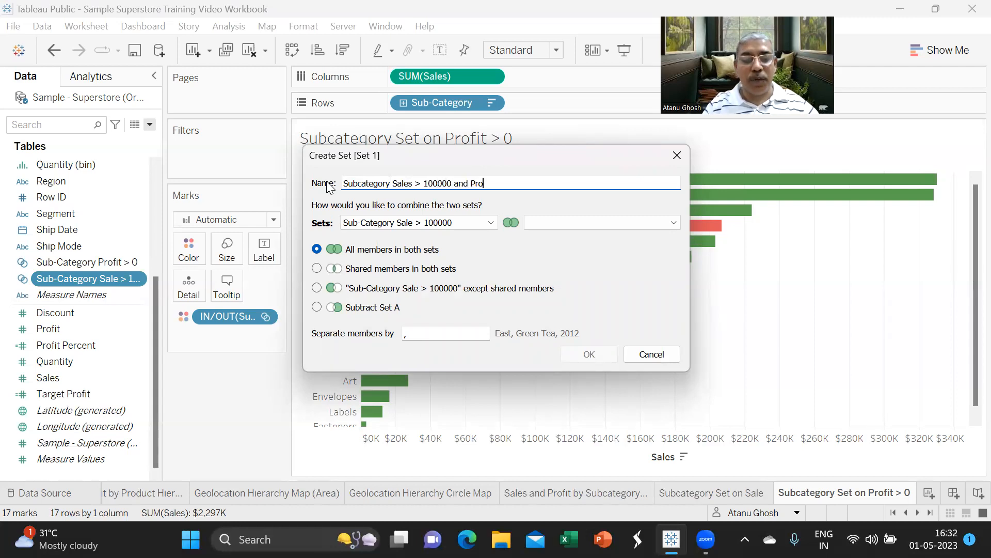
{"action": "type", "text": "fit > 0"}
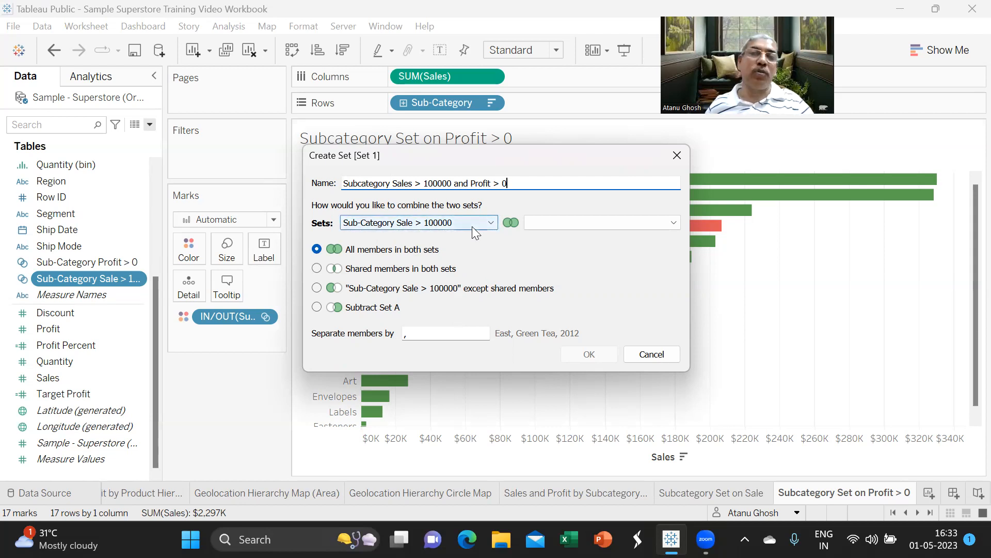
Step: Combine the set with Sub-Category Profit > 0, keeping only shared members in both sets, and create it
{"action": "left_click", "coordinate": [581, 221]}
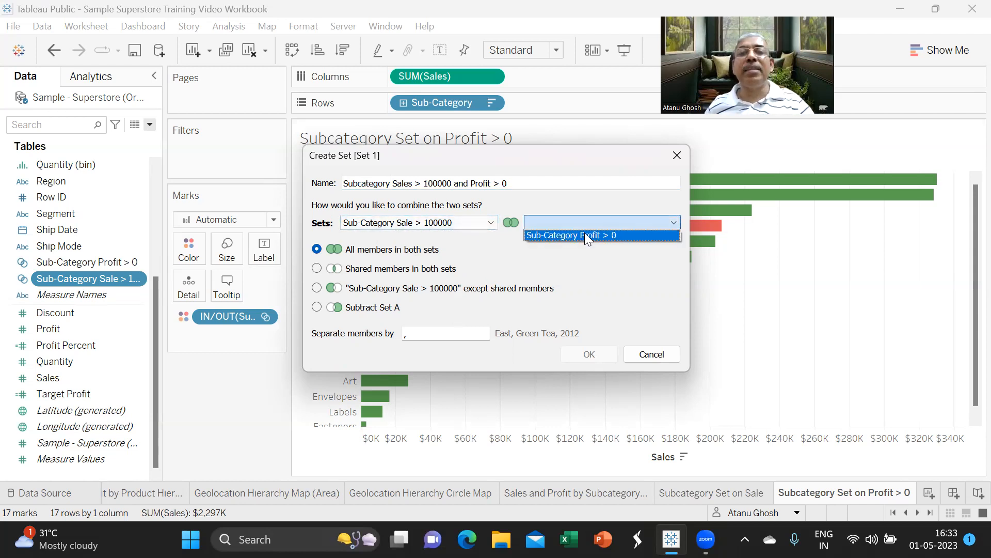
{"action": "left_click", "coordinate": [585, 235]}
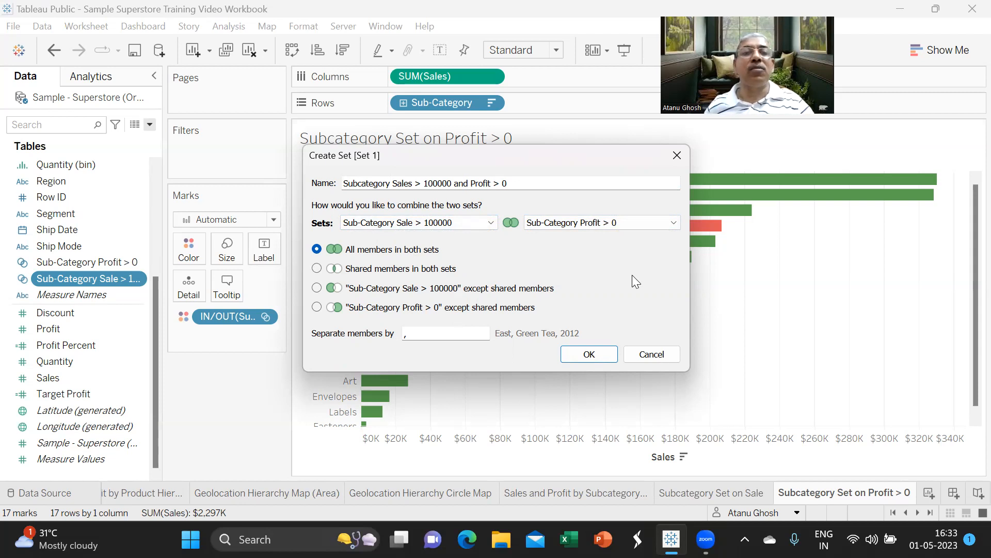
{"action": "left_click", "coordinate": [317, 269]}
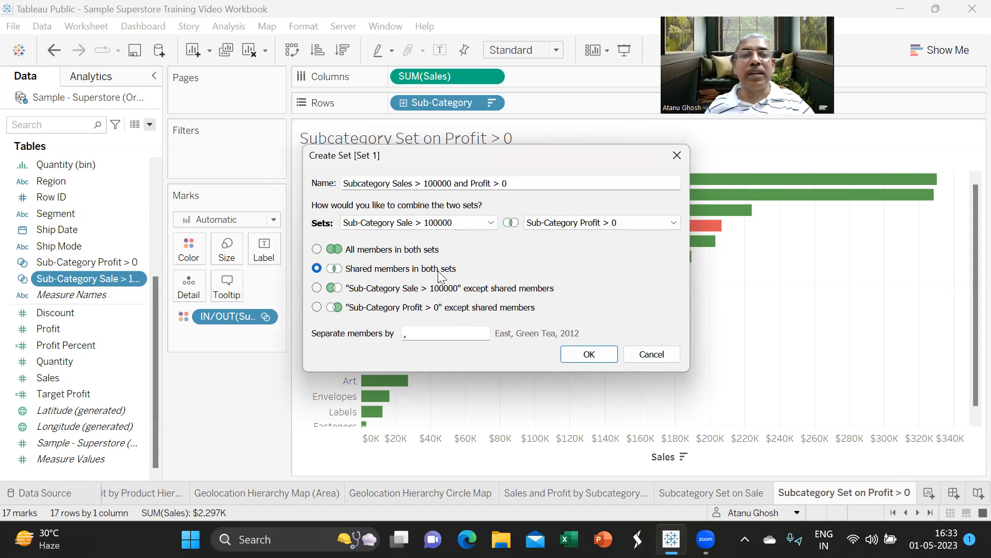
{"action": "left_click", "coordinate": [590, 354]}
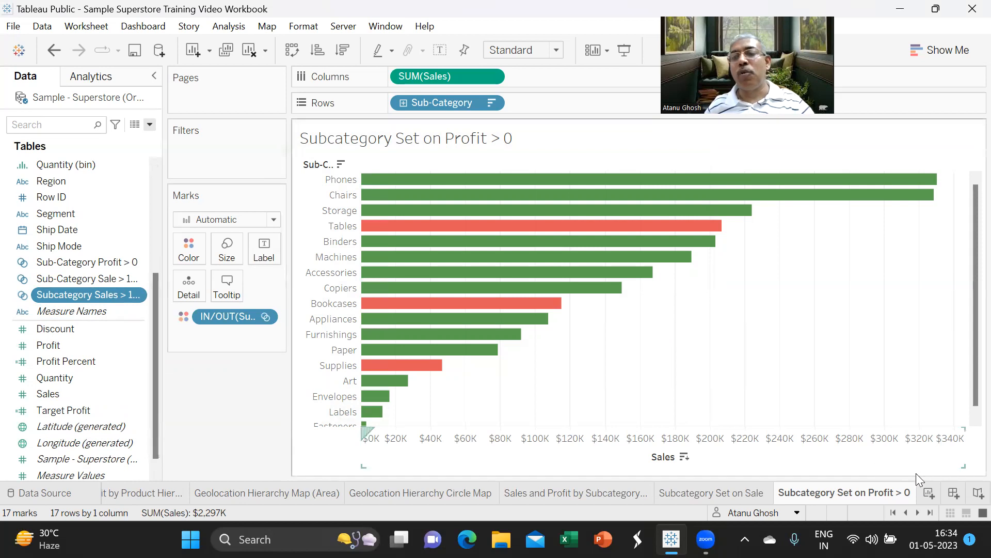
Step: Add a new worksheet and chart Sales as rows against Sub-Category as columns
{"action": "left_click", "coordinate": [929, 494]}
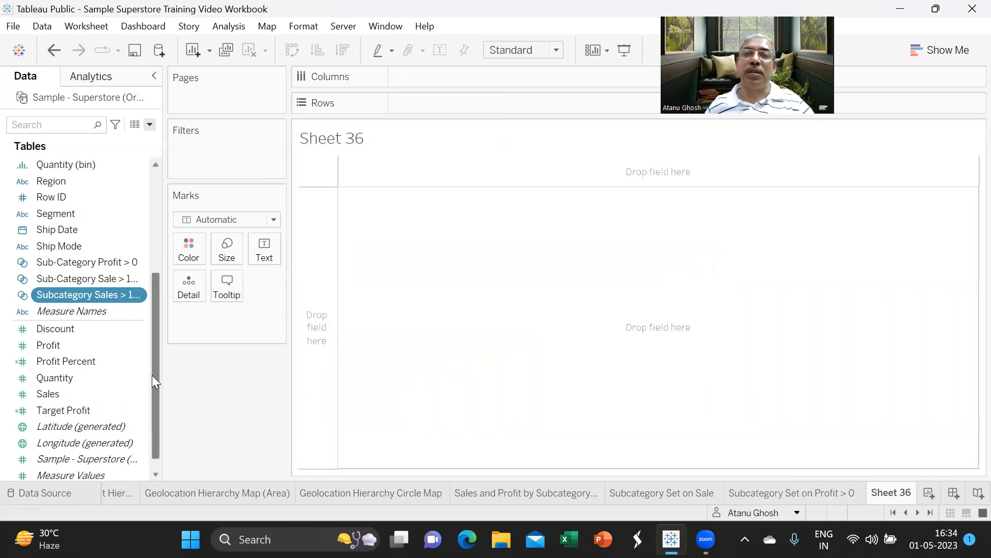
{"action": "scroll", "coordinate": [70, 231], "scroll_direction": "up", "scroll_amount": 3}
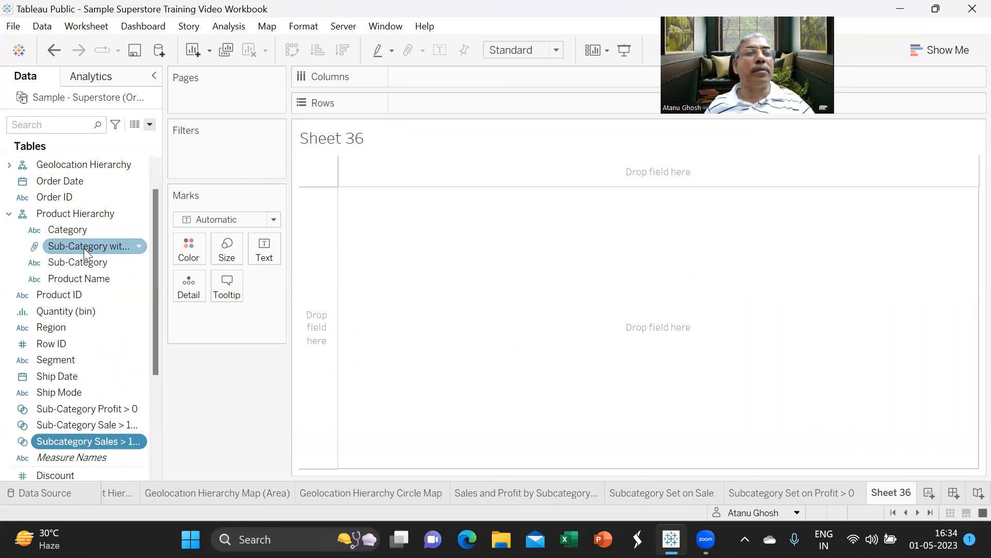
{"action": "left_click_drag", "start_coordinate": [68, 262], "coordinate": [420, 75]}
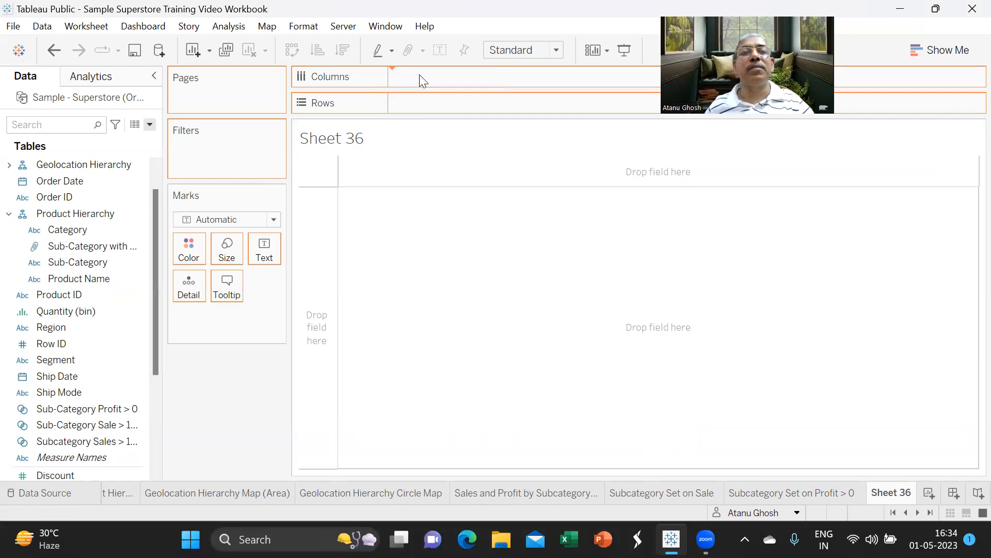
{"action": "scroll", "coordinate": [109, 364], "scroll_direction": "down", "scroll_amount": 3}
{"action": "scroll", "coordinate": [109, 364], "scroll_direction": "down", "scroll_amount": 1}
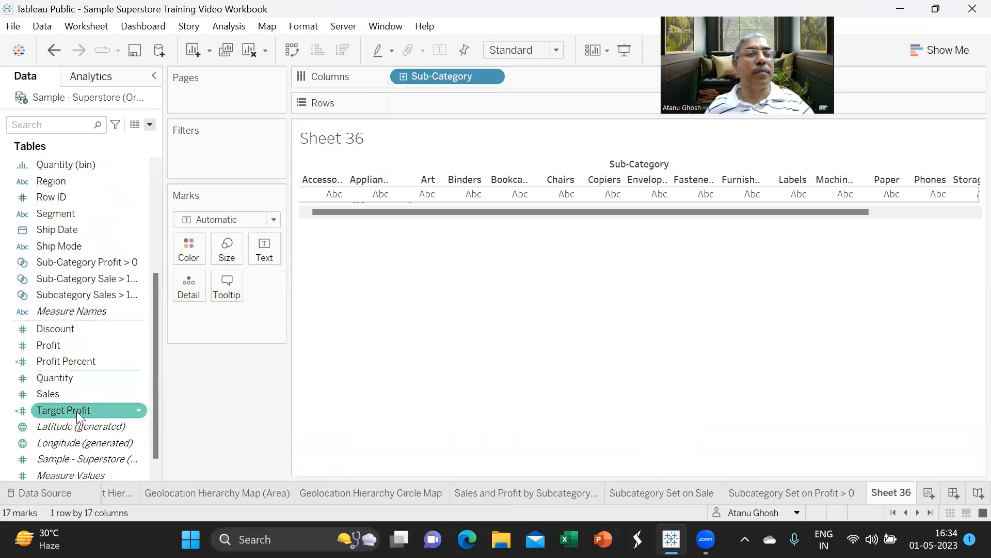
{"action": "left_click_drag", "start_coordinate": [69, 395], "coordinate": [432, 102]}
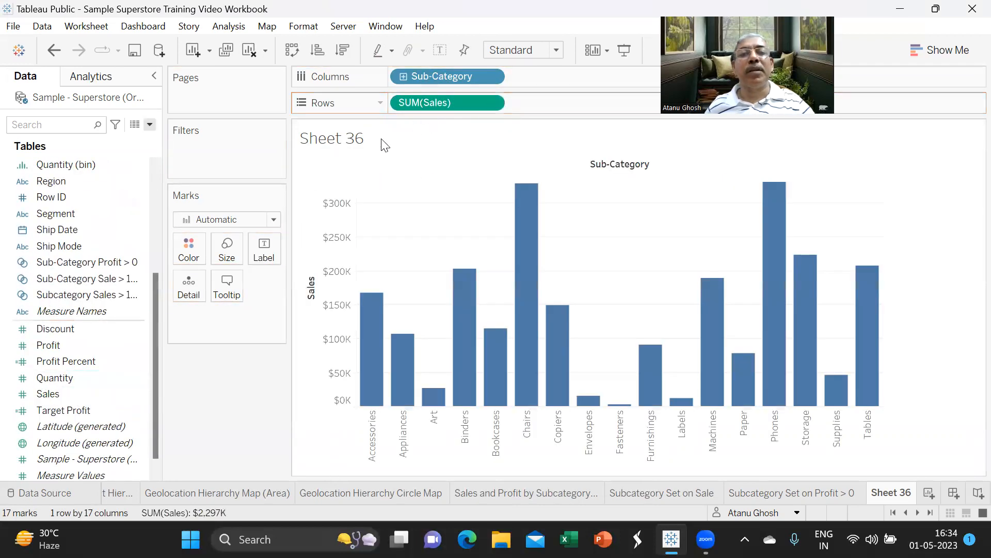
Step: Convert the chart to horizontal bars and sort the sub-categories by Sales in descending order
{"action": "left_click", "coordinate": [947, 48]}
{"action": "left_click", "coordinate": [860, 170]}
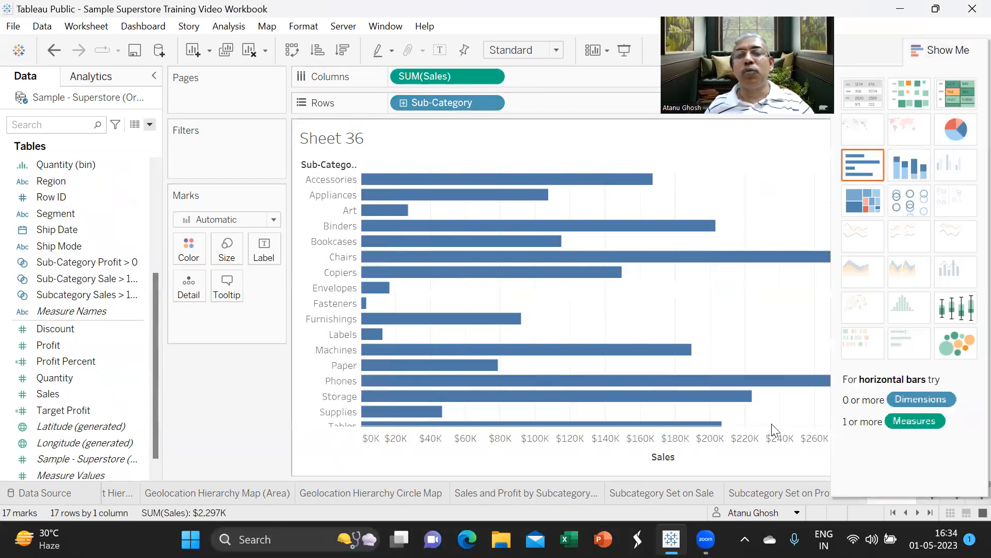
{"action": "left_click", "coordinate": [685, 457]}
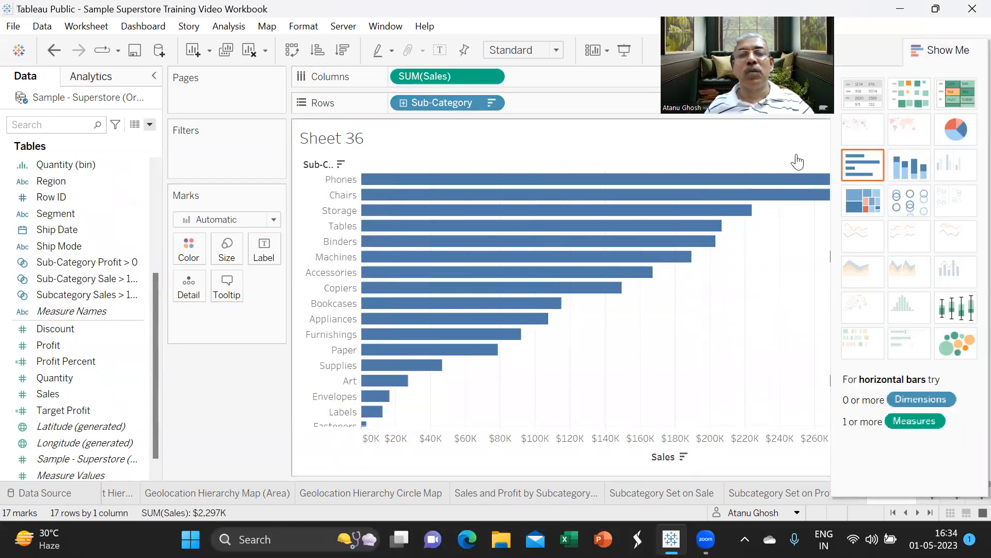
{"action": "left_click", "coordinate": [939, 54]}
Step: Narrow the data pane and color the bars by the combined set Subcategory Sales > 100000 and Profit > 0
{"action": "left_click", "coordinate": [133, 409]}
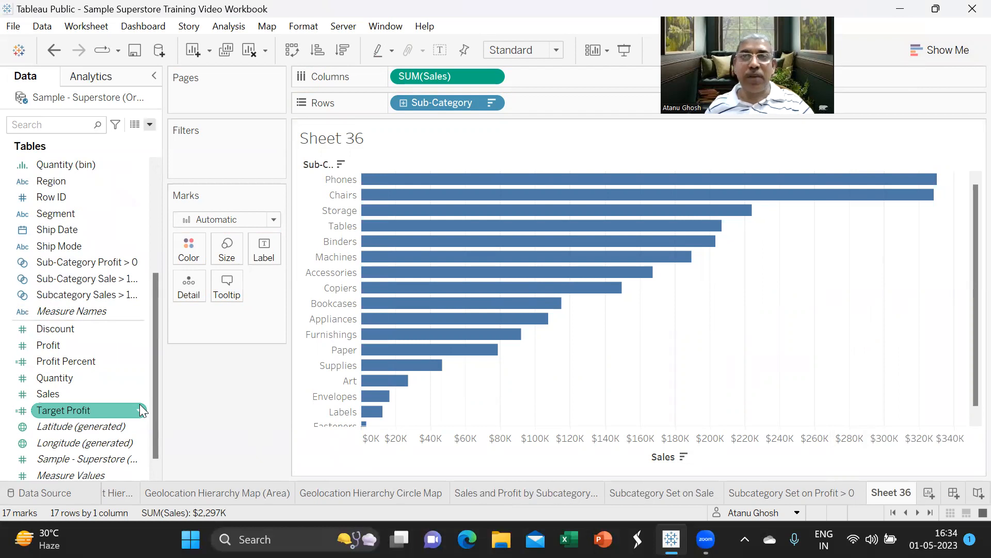
{"action": "left_click", "coordinate": [117, 294]}
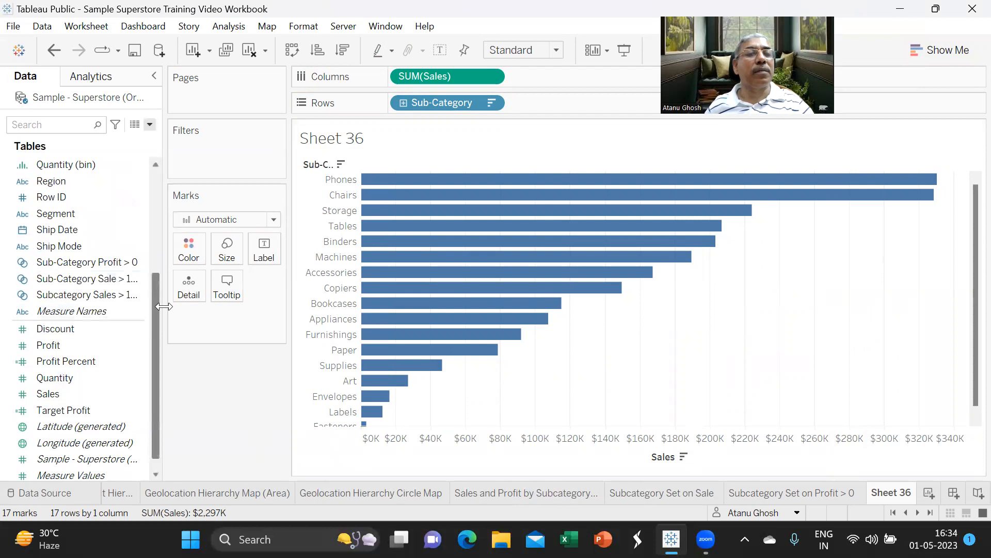
{"action": "left_click_drag", "start_coordinate": [164, 307], "coordinate": [130, 277]}
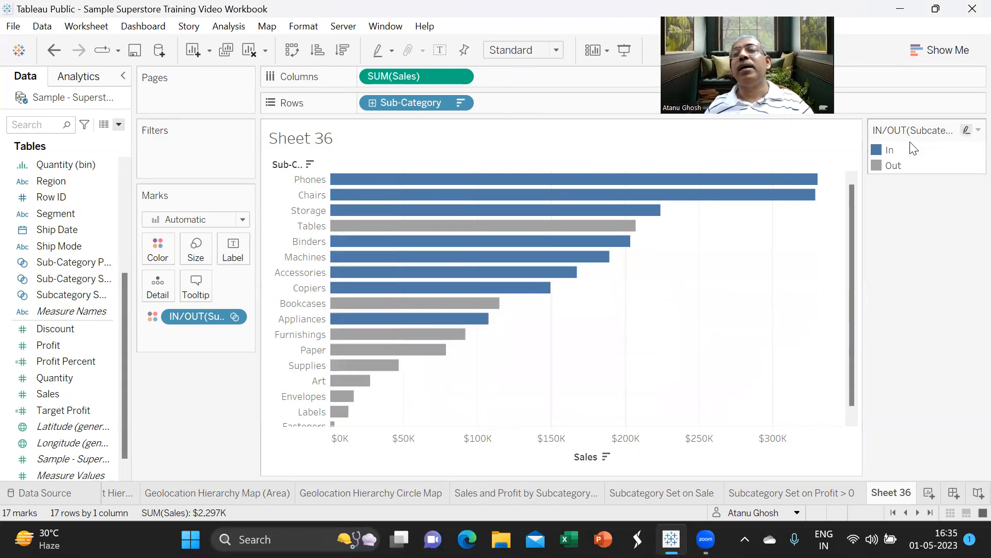
Step: Change the color of the Out members to yellow and hide the In/Out color legend card
{"action": "left_click", "coordinate": [977, 130]}
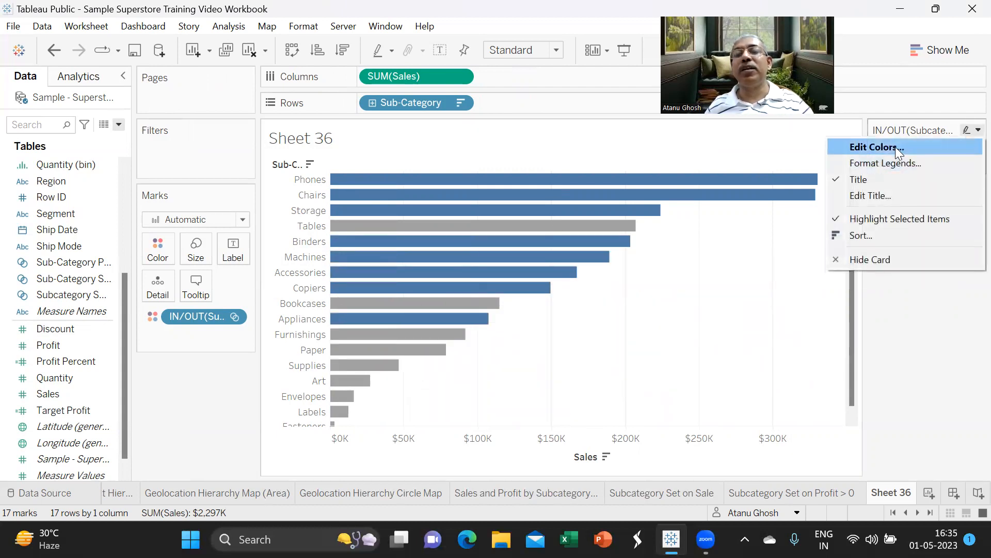
{"action": "left_click", "coordinate": [883, 147]}
{"action": "left_click", "coordinate": [318, 151]}
{"action": "left_click", "coordinate": [565, 176]}
{"action": "left_click", "coordinate": [671, 417]}
{"action": "left_click", "coordinate": [550, 419]}
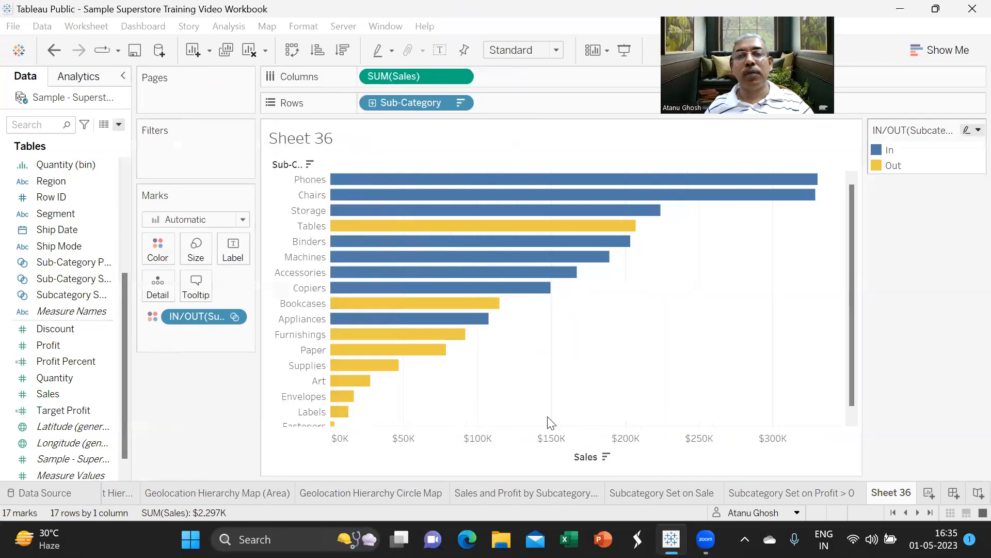
{"action": "left_click", "coordinate": [978, 130]}
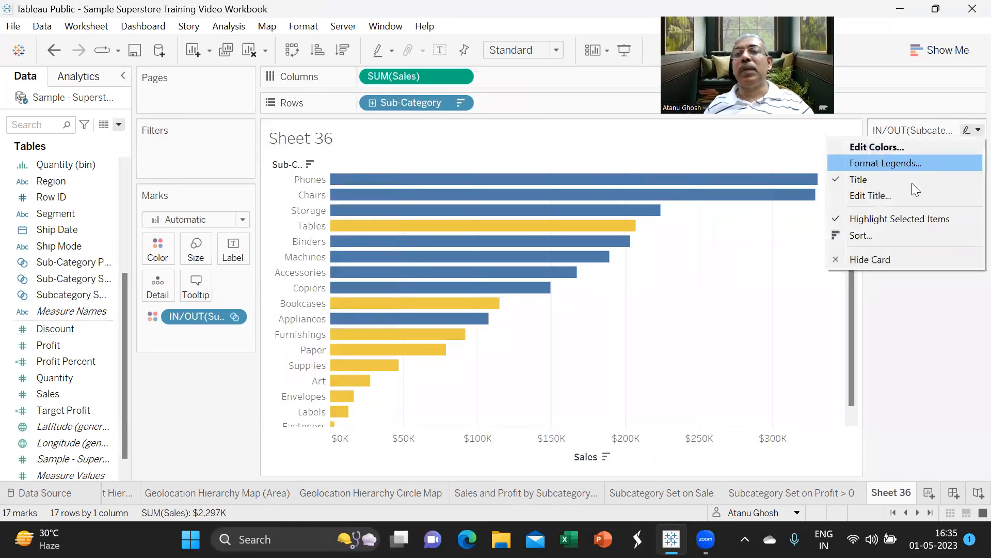
{"action": "left_click", "coordinate": [871, 260]}
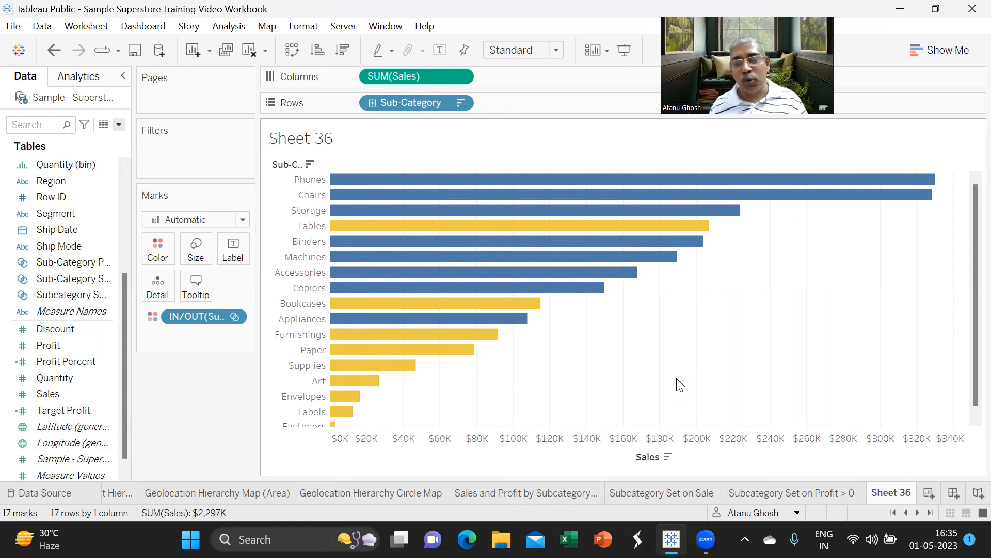
Step: Replace the chart title with "Subcategory Sale > 100000 and Profit > 0"
{"action": "double_click", "coordinate": [335, 144]}
{"action": "left_click_drag", "start_coordinate": [407, 195], "coordinate": [265, 194]}
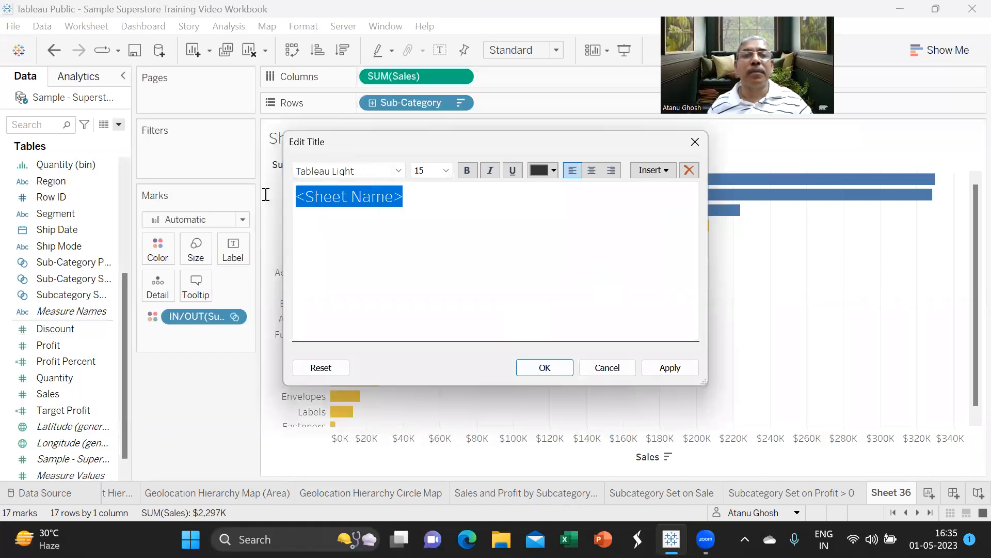
{"action": "type", "text": "Subcat"}
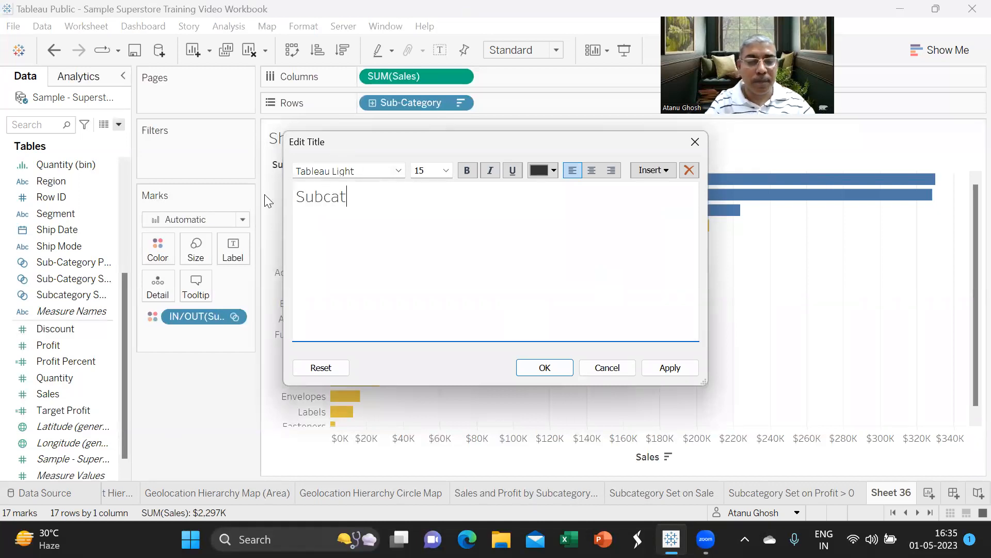
{"action": "type", "text": "egoru"}
{"action": "key", "text": "BackSpace"}
{"action": "type", "text": "y Sale "}
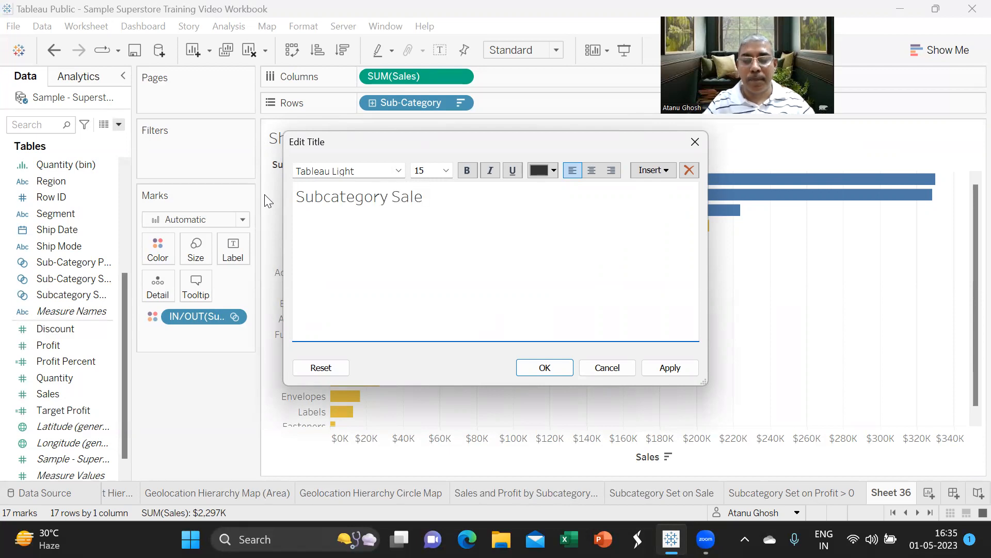
{"action": "type", "text": "> 1000"}
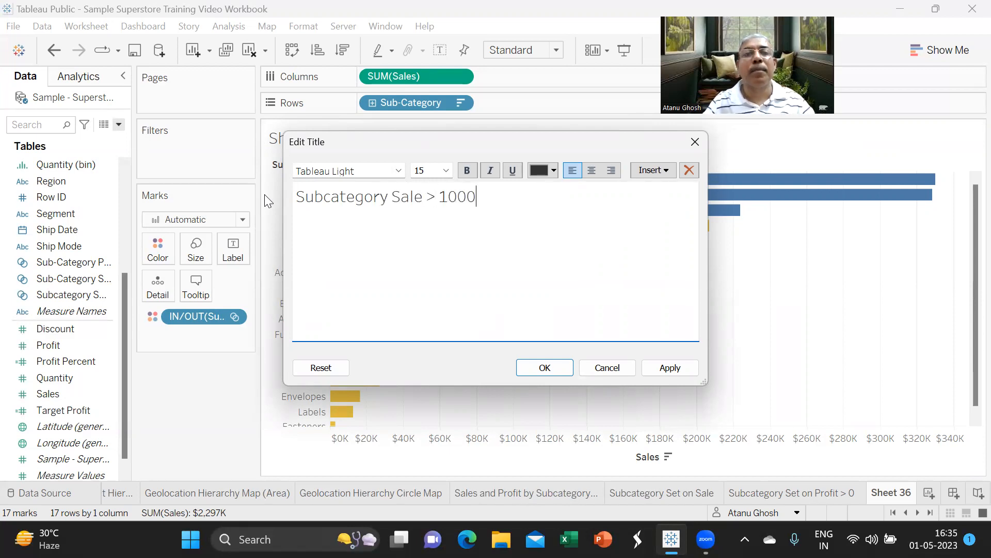
{"action": "type", "text": "00 AND"}
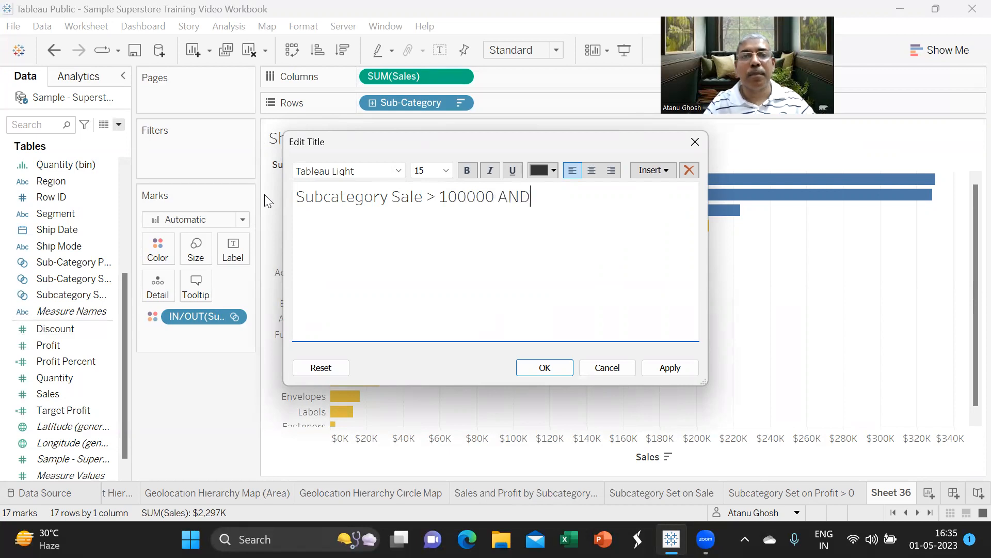
{"action": "key", "text": "BackSpace"}
{"action": "key", "text": "BackSpace"}
{"action": "key", "text": "BackSpace"}
{"action": "type", "text": "and "}
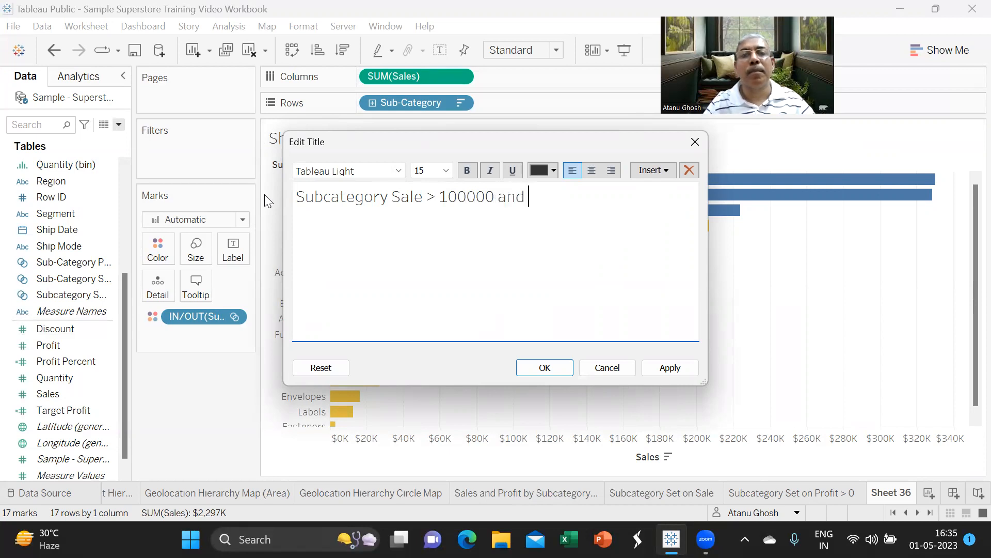
{"action": "type", "text": "Profit"}
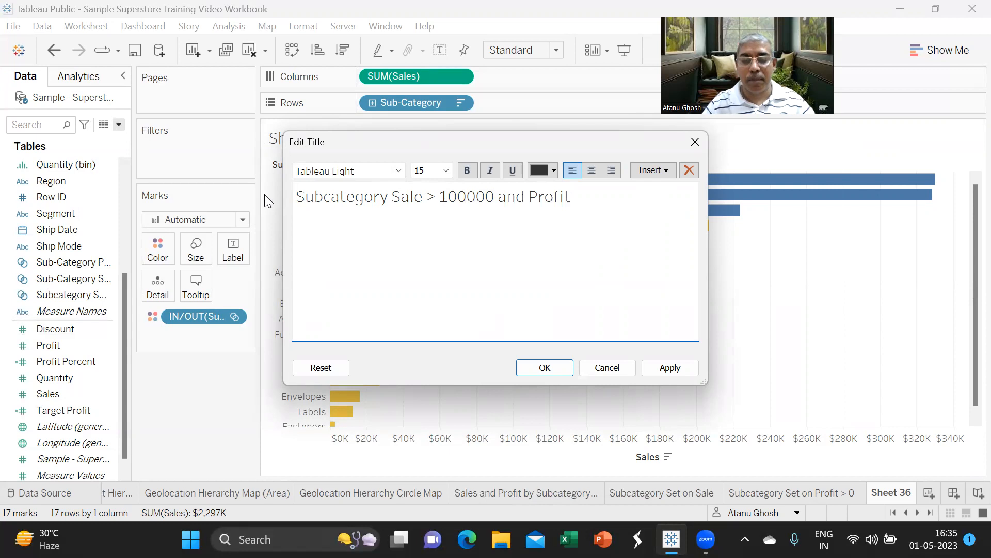
{"action": "type", "text": " > 0"}
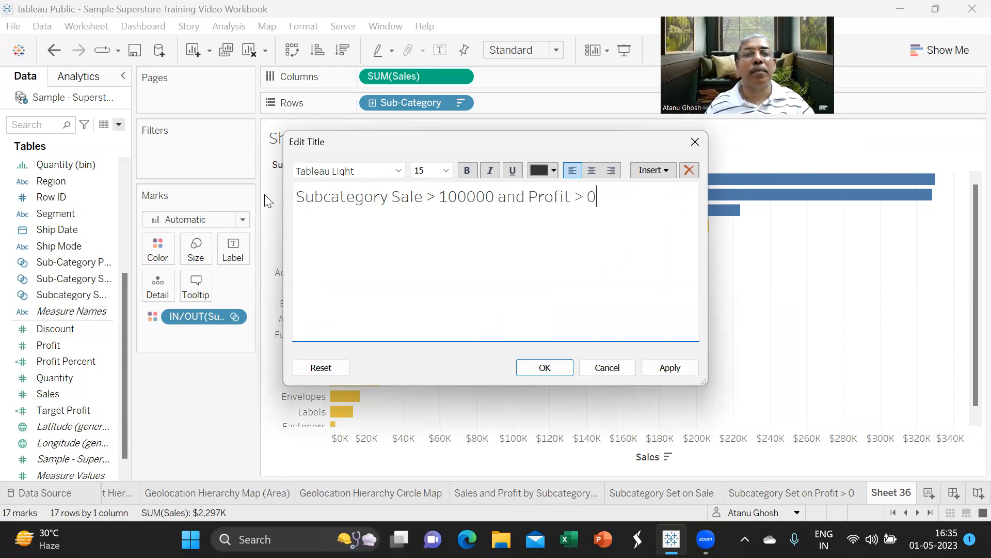
{"action": "left_click", "coordinate": [669, 368]}
{"action": "left_click", "coordinate": [545, 368]}
Step: Rename the Sheet 36 worksheet as "Subcategory Sale > 100000 and Profit > 0"
{"action": "double_click", "coordinate": [889, 492]}
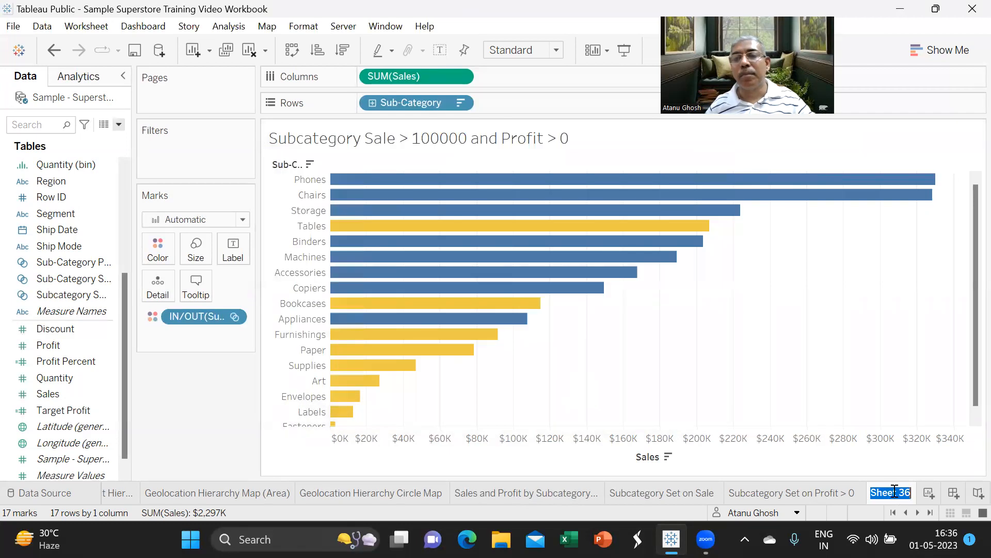
{"action": "type", "text": "Subcategory Sale > 100"}
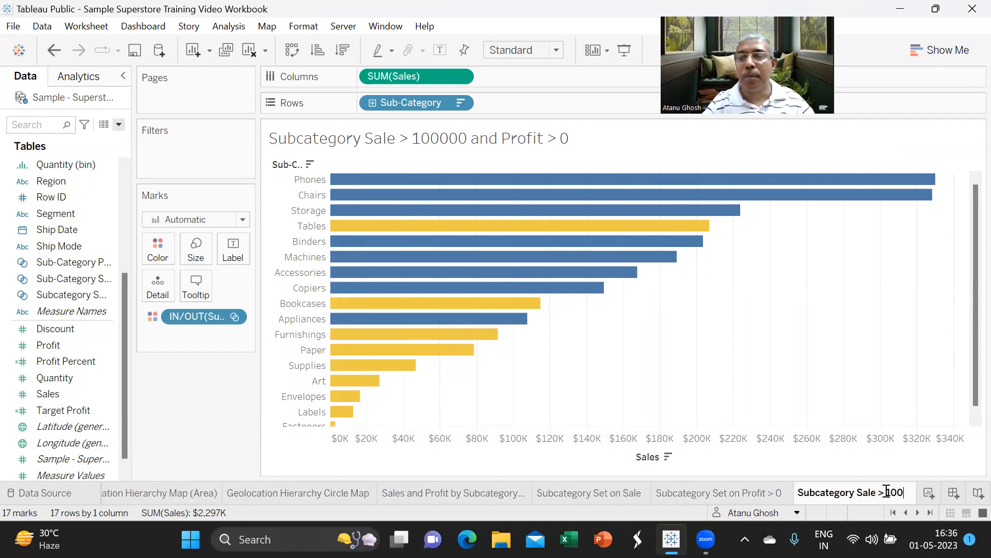
{"action": "type", "text": "000"}
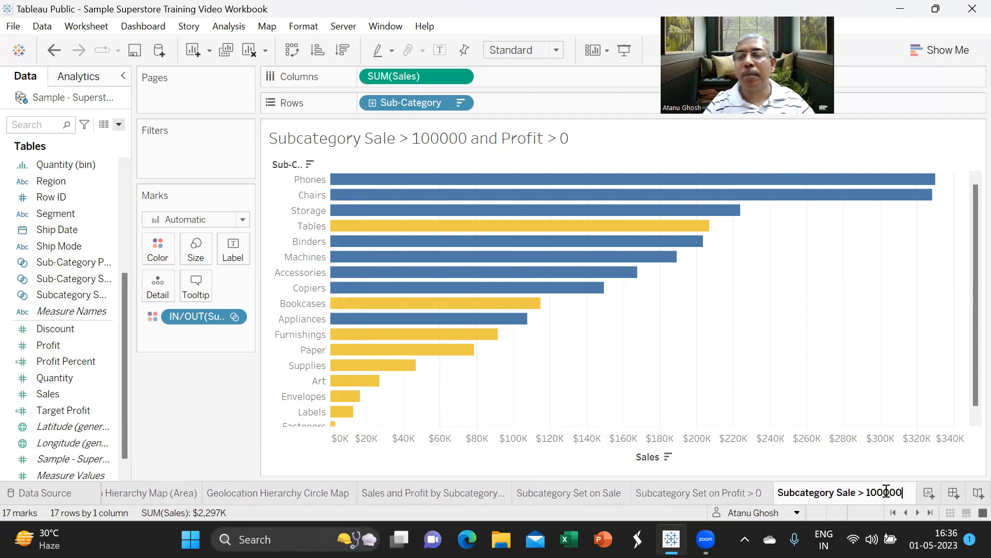
{"action": "type", "text": " and Prof"}
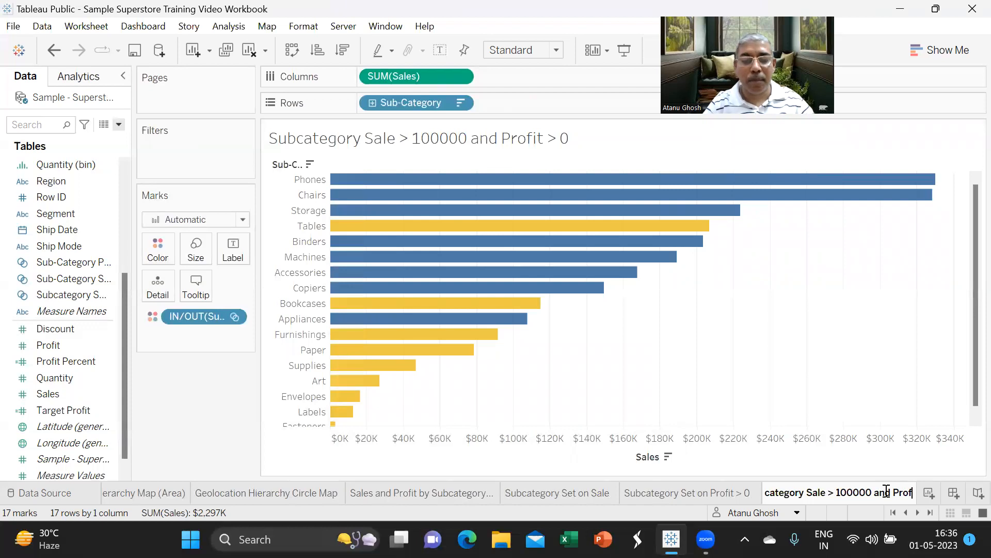
{"action": "type", "text": "it > 0"}
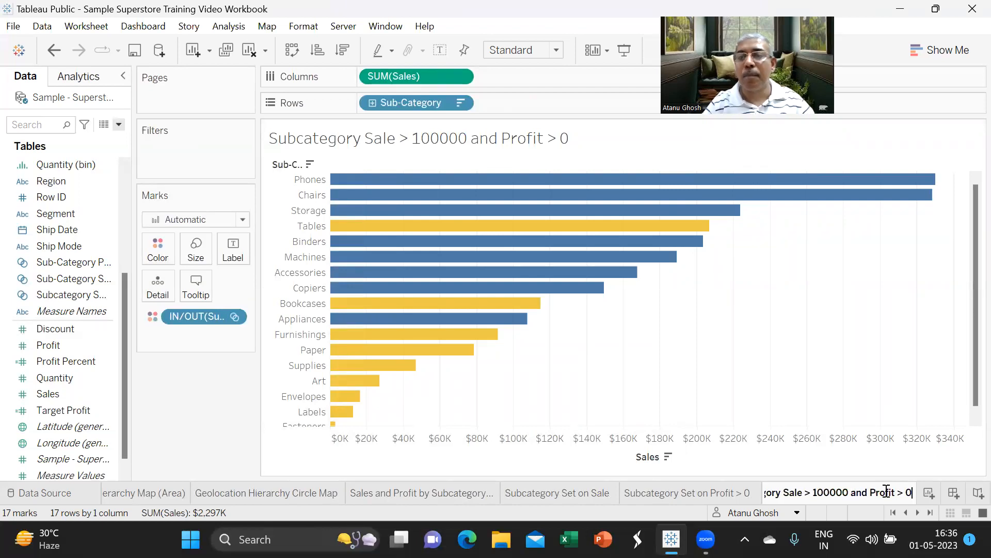
{"action": "key", "text": "Return"}
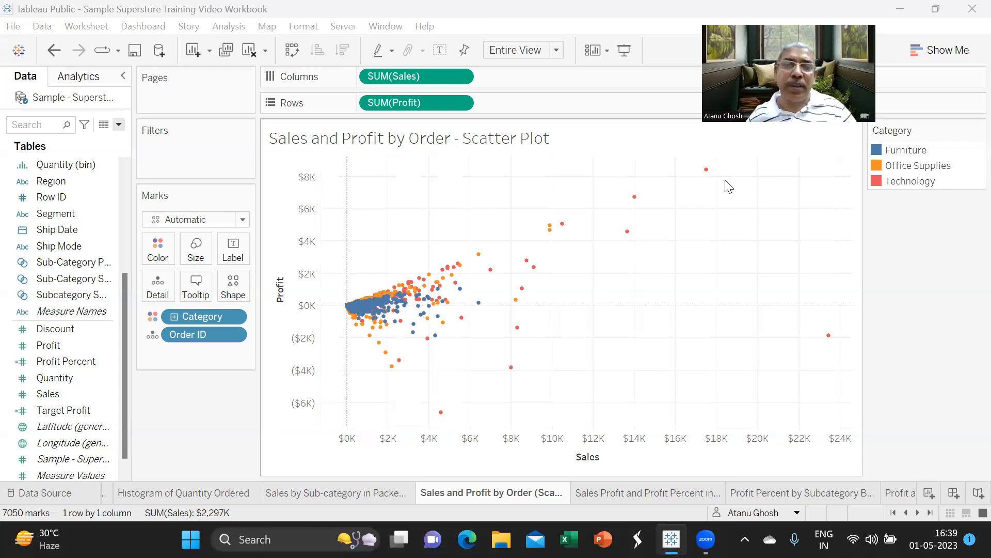
Step: Duplicate the Sales and Profit by Order scatter plot worksheet and rename the copy as "Set of Orders with High Sale and Profit"
{"action": "right_click", "coordinate": [499, 496]}
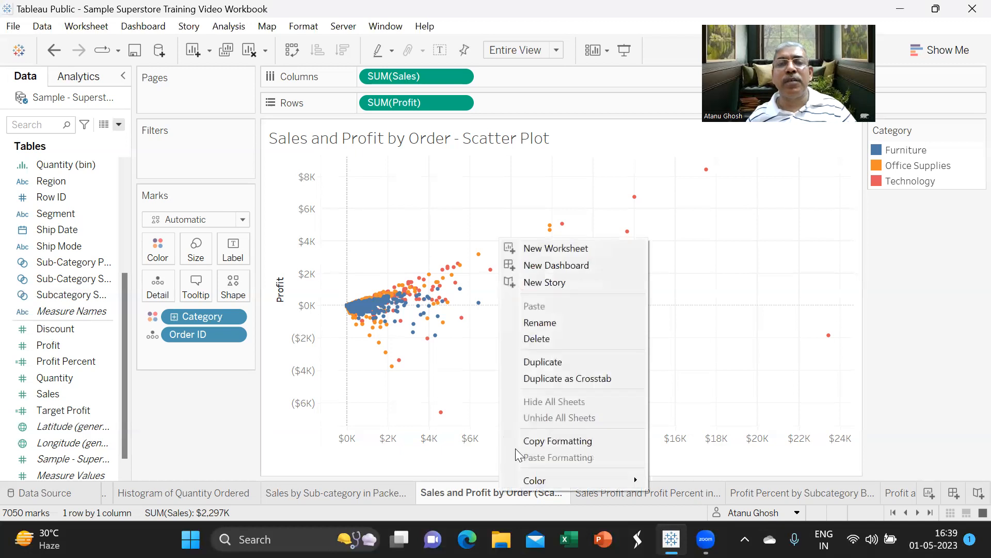
{"action": "left_click", "coordinate": [562, 361]}
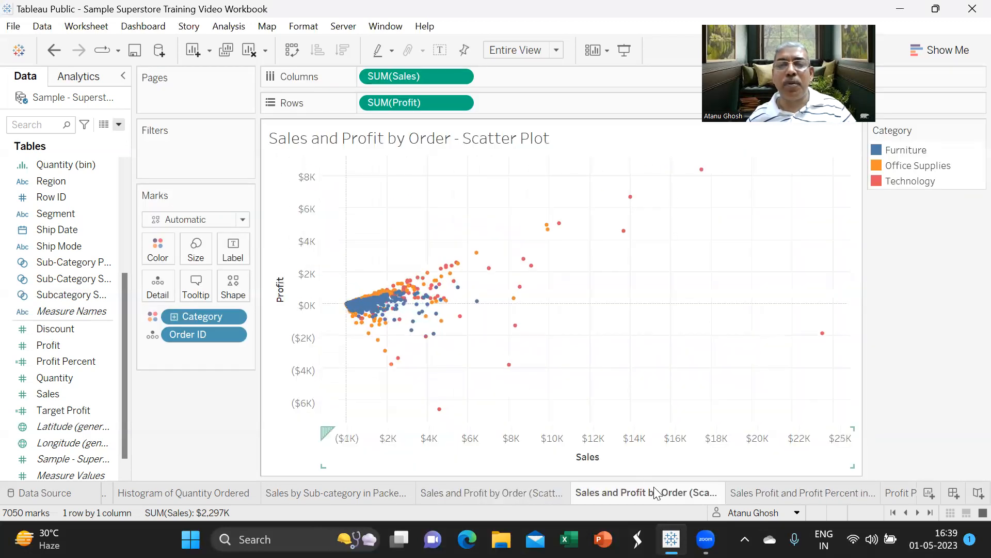
{"action": "double_click", "coordinate": [664, 495]}
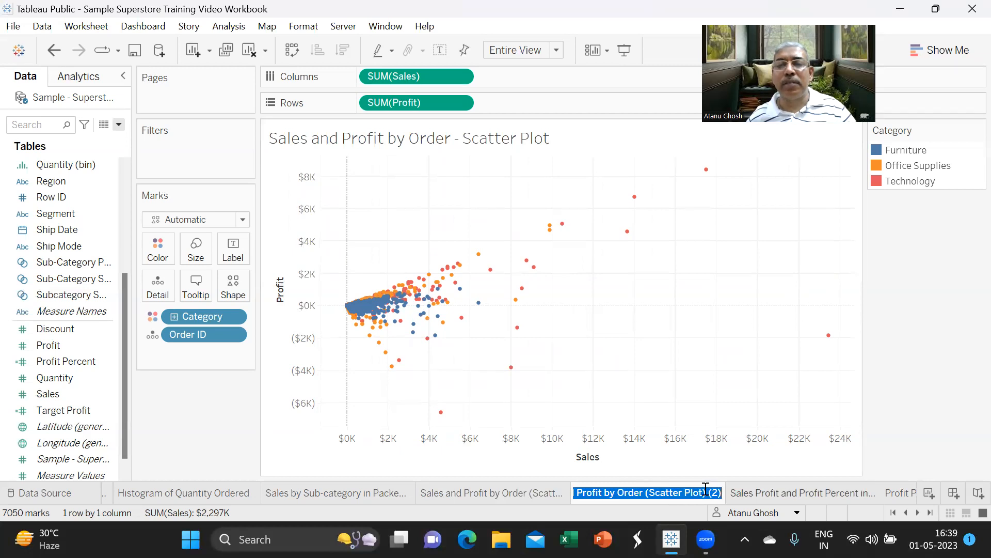
{"action": "left_click", "coordinate": [709, 490]}
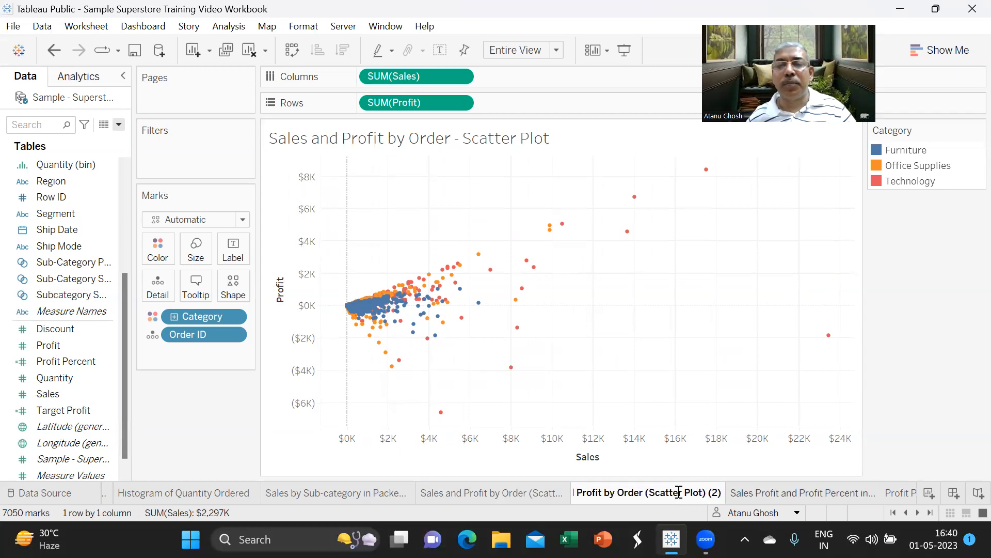
{"action": "left_click", "coordinate": [575, 493]}
{"action": "key", "text": "Left"}
{"action": "key", "text": "Home"}
{"action": "key", "text": "Delete"}
{"action": "key", "text": "Delete"}
{"action": "key", "text": "Delete"}
{"action": "key", "text": "Delete"}
{"action": "key", "text": "Delete"}
{"action": "key", "text": "Delete"}
{"action": "key", "text": "Delete"}
{"action": "key", "text": "Delete"}
{"action": "key", "text": "Delete"}
{"action": "key", "text": "Delete"}
{"action": "key", "text": "Delete"}
{"action": "key", "text": "Delete"}
{"action": "key", "text": "Delete"}
{"action": "key", "text": "Delete"}
{"action": "key", "text": "Delete"}
{"action": "key", "text": "Delete"}
{"action": "key", "text": "Delete"}
{"action": "key", "text": "Delete"}
{"action": "key", "text": "Delete"}
{"action": "key", "text": "Delete"}
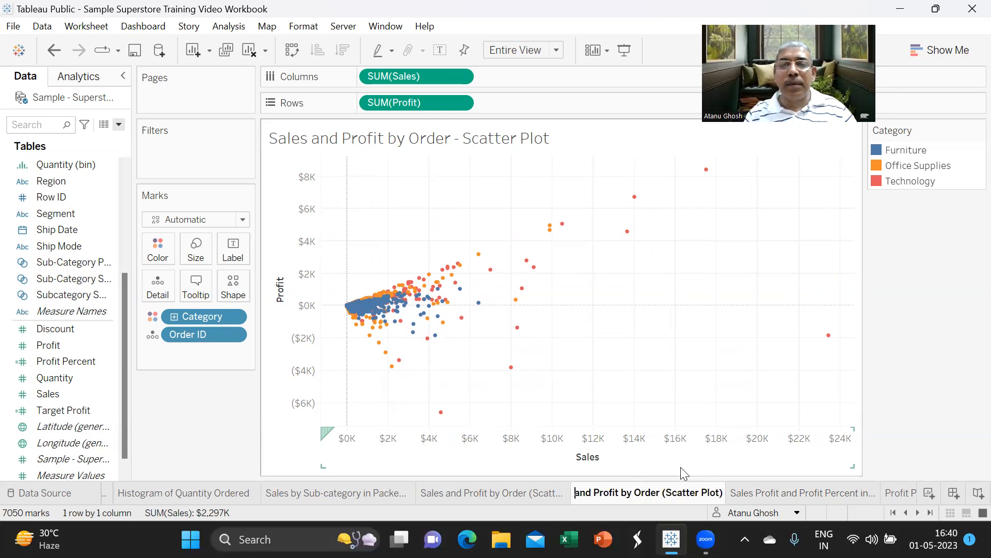
{"action": "key", "text": "Delete"}
{"action": "key", "text": "Delete"}
{"action": "key", "text": "Delete"}
{"action": "key", "text": "Delete"}
{"action": "key", "text": "Delete"}
{"action": "key", "text": "Delete"}
{"action": "key", "text": "Delete"}
{"action": "key", "text": "Delete"}
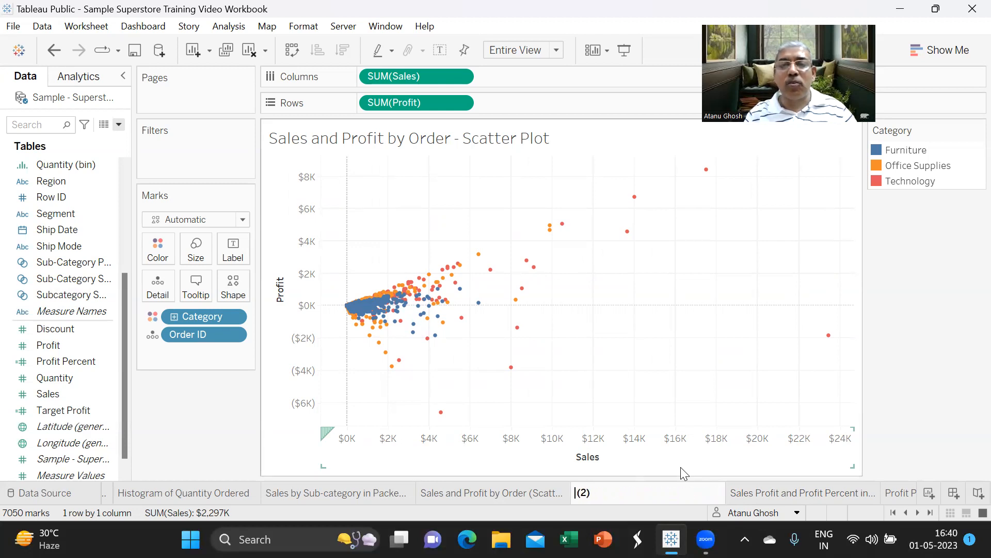
{"action": "key", "text": "Delete"}
{"action": "type", "text": "Se"}
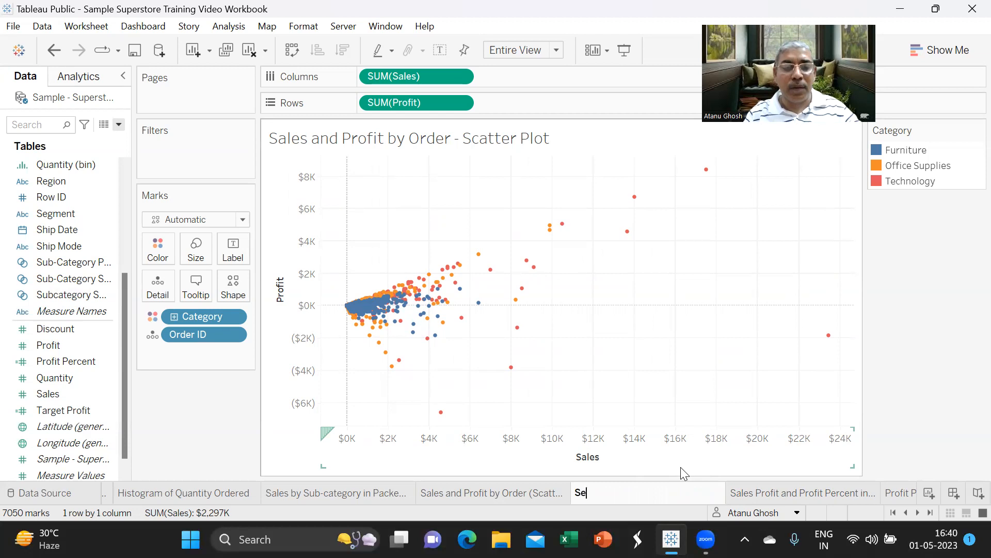
{"action": "type", "text": "t of Ord"}
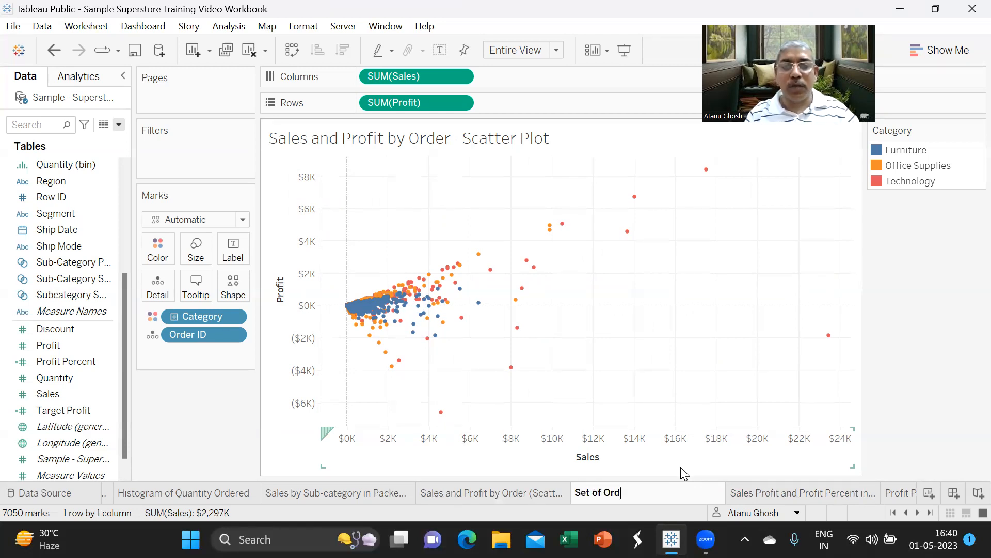
{"action": "type", "text": "ers with"}
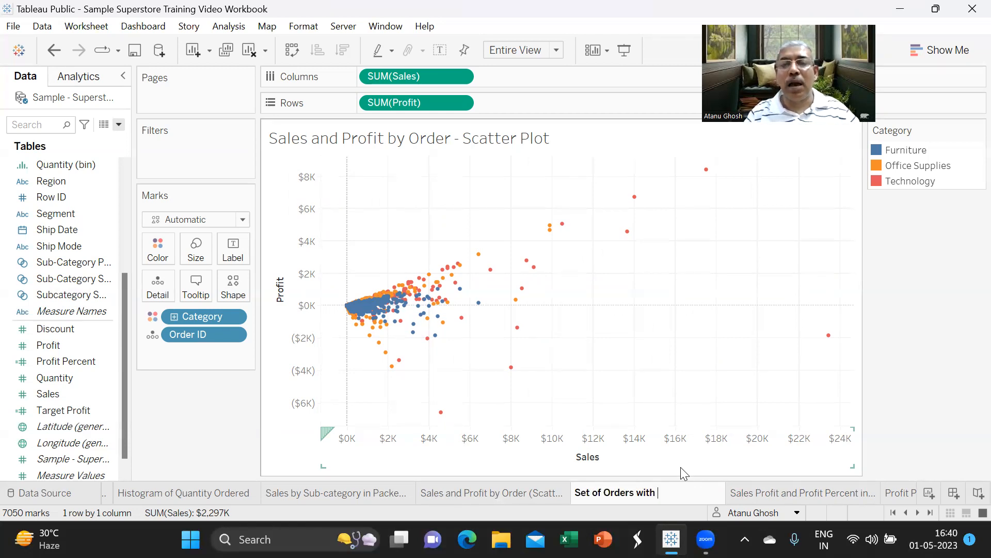
{"action": "type", "text": " High Sale and Pr"}
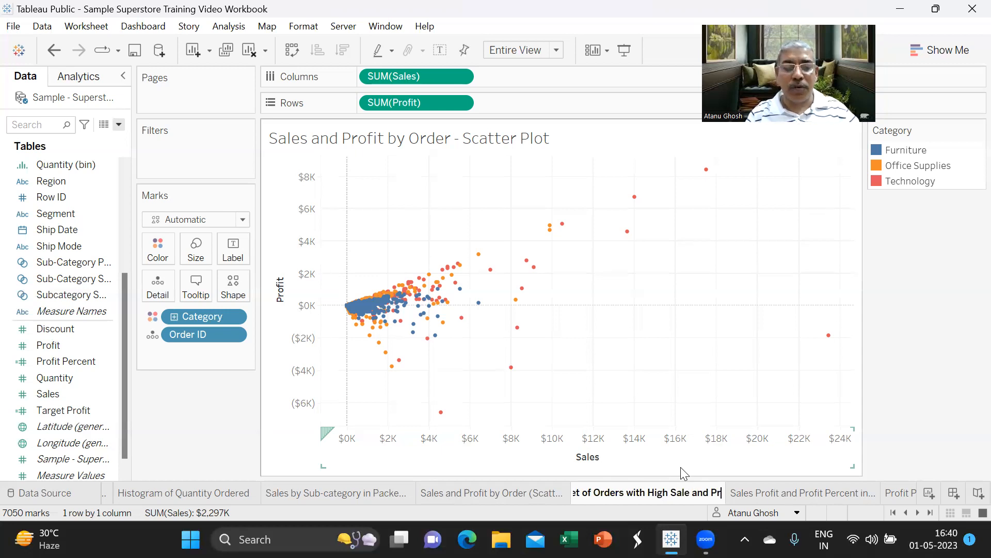
{"action": "type", "text": "ofit"}
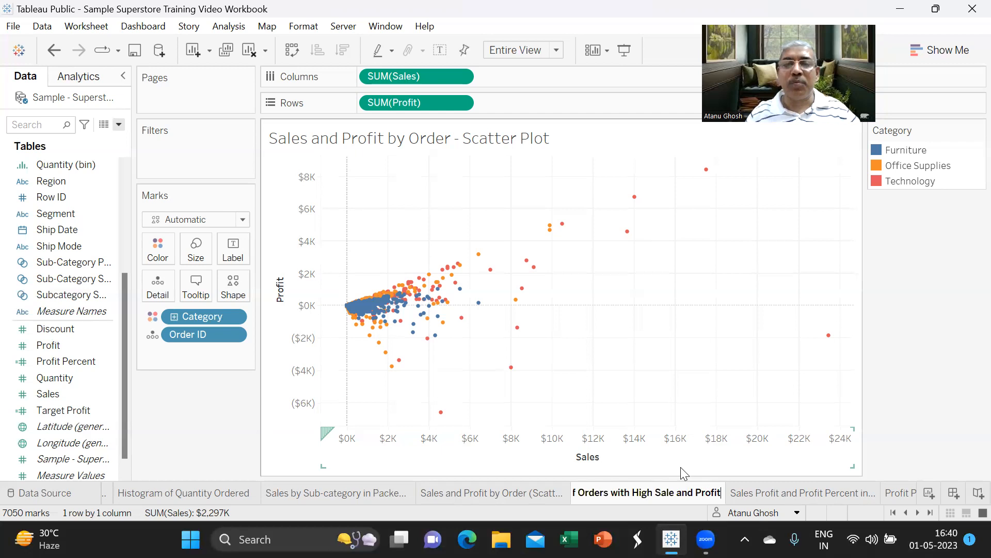
{"action": "left_click", "coordinate": [509, 466]}
Step: Move the Set of Orders with High Sale and Profit worksheet to the end, after the "Subcategory Sale > 100000 and Profit > 0" worksheet
{"action": "mouse_move", "coordinate": [644, 488]}
{"action": "left_mouse_down"}
{"action": "mouse_move", "coordinate": [821, 463]}
{"action": "mouse_move", "coordinate": [881, 478]}
{"action": "mouse_move", "coordinate": [882, 491]}
{"action": "left_mouse_up"}
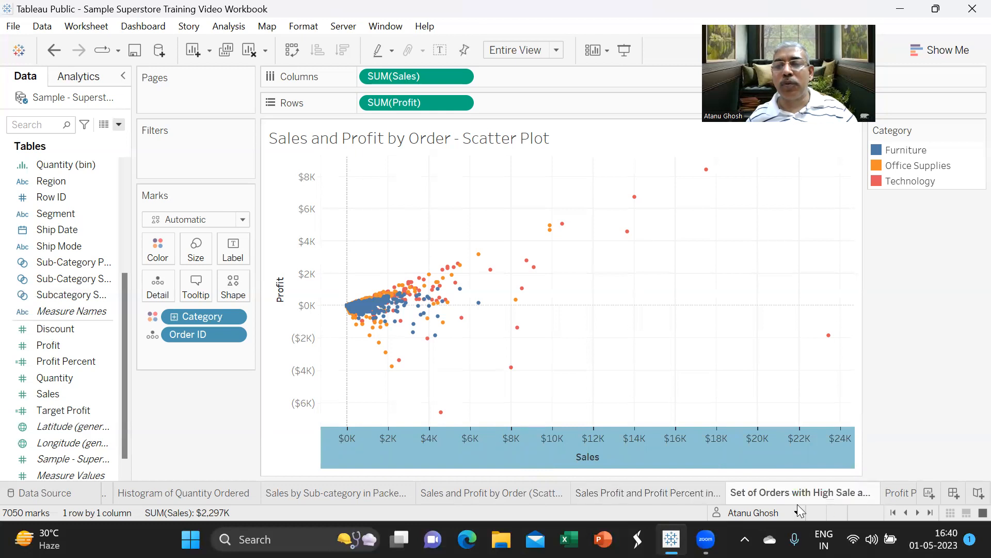
{"action": "left_click", "coordinate": [918, 513]}
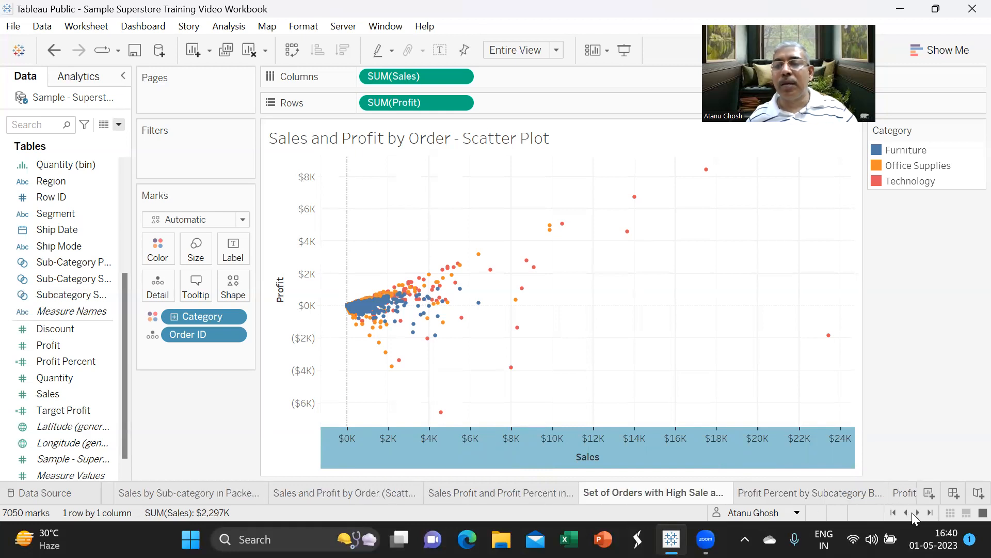
{"action": "left_click", "coordinate": [917, 512]}
{"action": "left_click", "coordinate": [918, 513]}
{"action": "mouse_move", "coordinate": [379, 486]}
{"action": "left_mouse_down"}
{"action": "mouse_move", "coordinate": [902, 494]}
{"action": "mouse_move", "coordinate": [890, 475]}
{"action": "mouse_move", "coordinate": [891, 489]}
{"action": "left_mouse_up"}
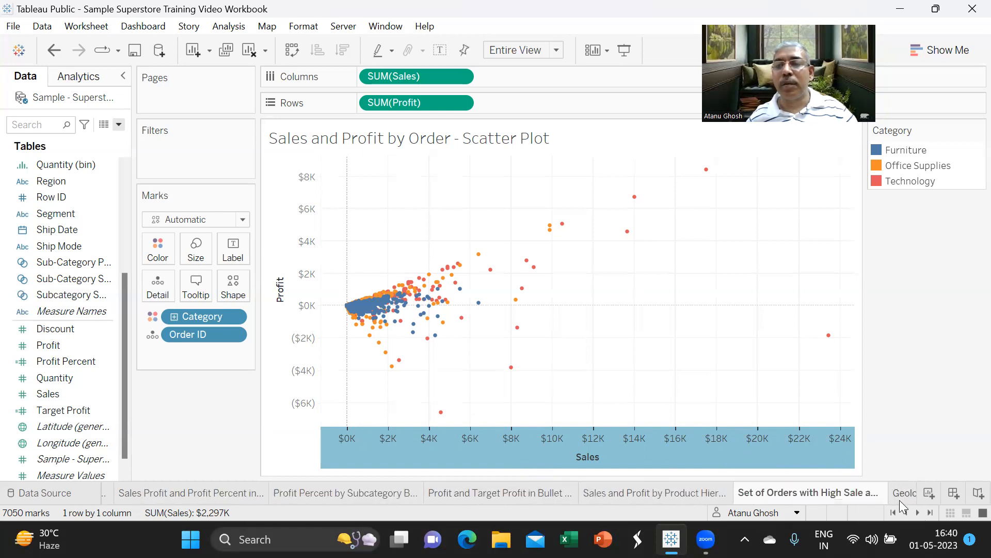
{"action": "left_click", "coordinate": [916, 513]}
{"action": "left_click", "coordinate": [917, 513]}
{"action": "left_click", "coordinate": [917, 514]}
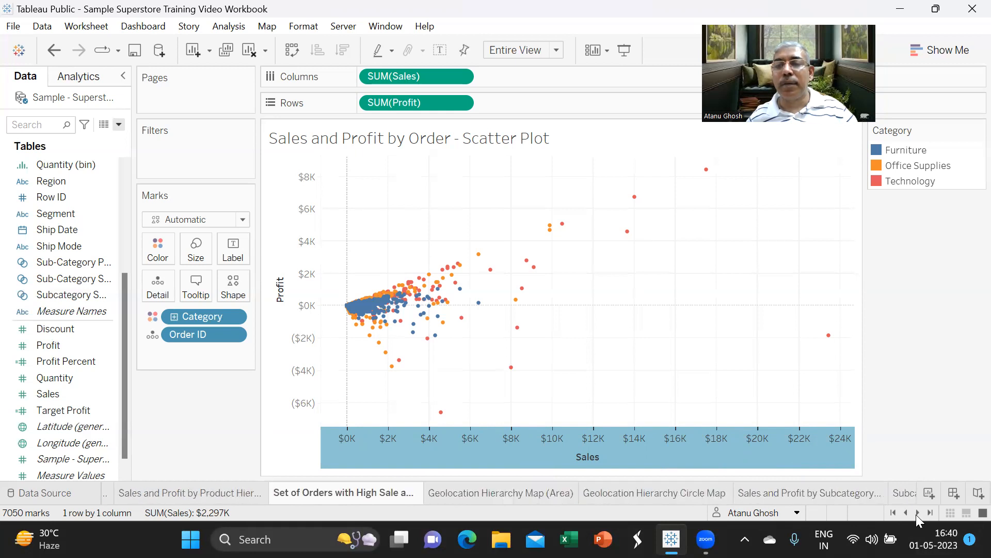
{"action": "mouse_move", "coordinate": [348, 490]}
{"action": "left_mouse_down"}
{"action": "mouse_move", "coordinate": [914, 490]}
{"action": "mouse_move", "coordinate": [886, 478]}
{"action": "mouse_move", "coordinate": [894, 486]}
{"action": "left_mouse_up"}
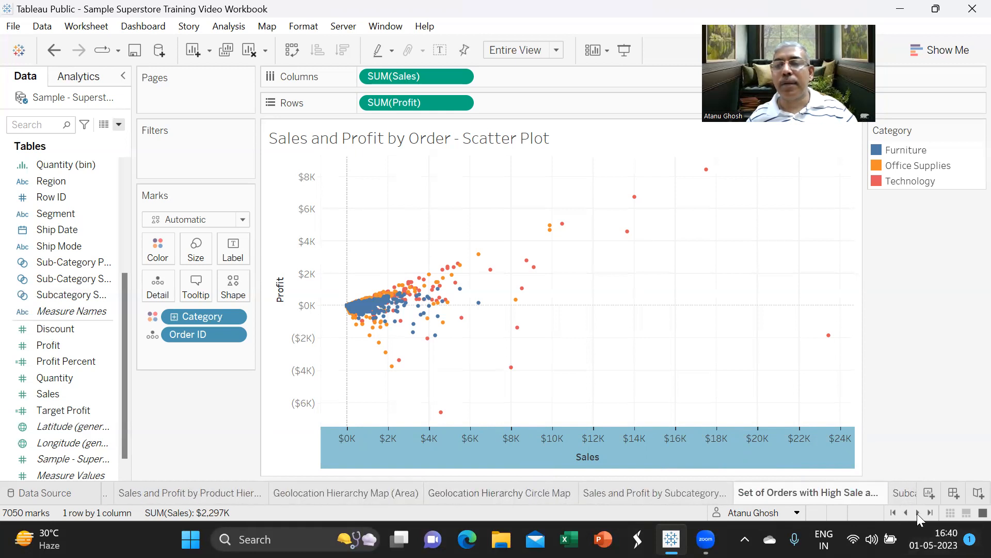
{"action": "left_click", "coordinate": [917, 513]}
{"action": "left_click", "coordinate": [917, 513]}
{"action": "left_click", "coordinate": [917, 514]}
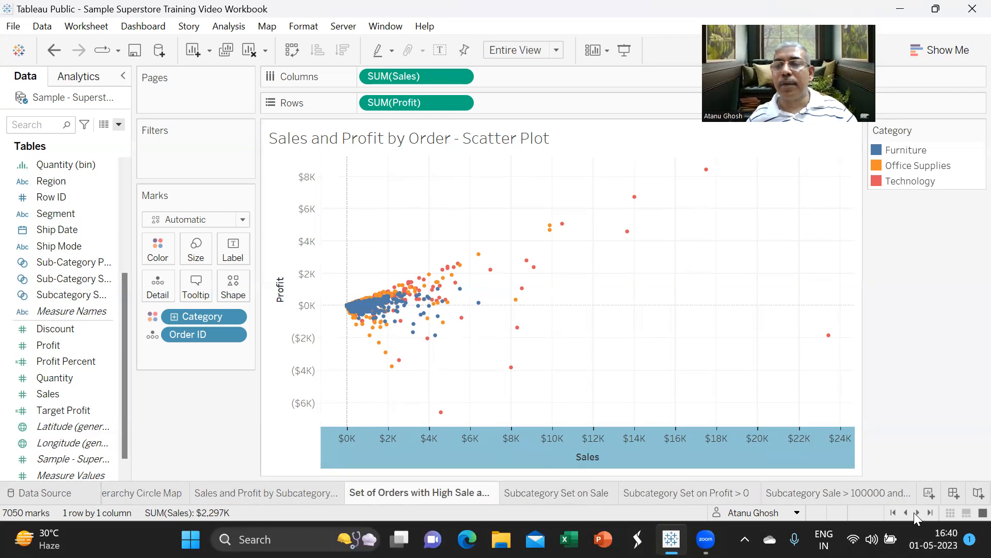
{"action": "mouse_move", "coordinate": [399, 489]}
{"action": "left_mouse_down"}
{"action": "mouse_move", "coordinate": [841, 476]}
{"action": "mouse_move", "coordinate": [829, 491]}
{"action": "mouse_move", "coordinate": [906, 479]}
{"action": "left_mouse_up"}
{"action": "left_click_drag", "start_coordinate": [413, 499], "coordinate": [878, 484]}
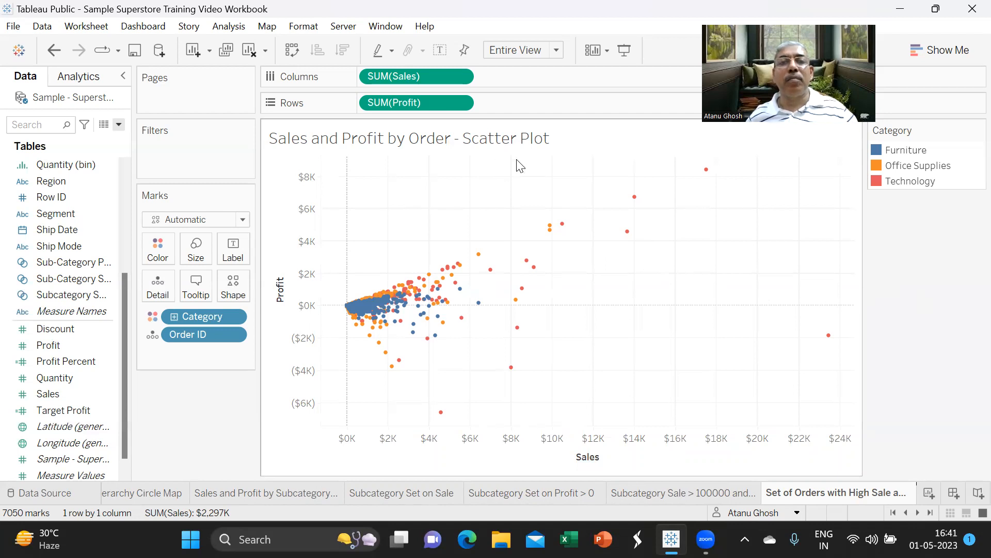
Step: Select the six scatter marks with profit above $4K and sales near or above $10K, and group them by all dimensions
{"action": "left_click_drag", "start_coordinate": [528, 166], "coordinate": [768, 242]}
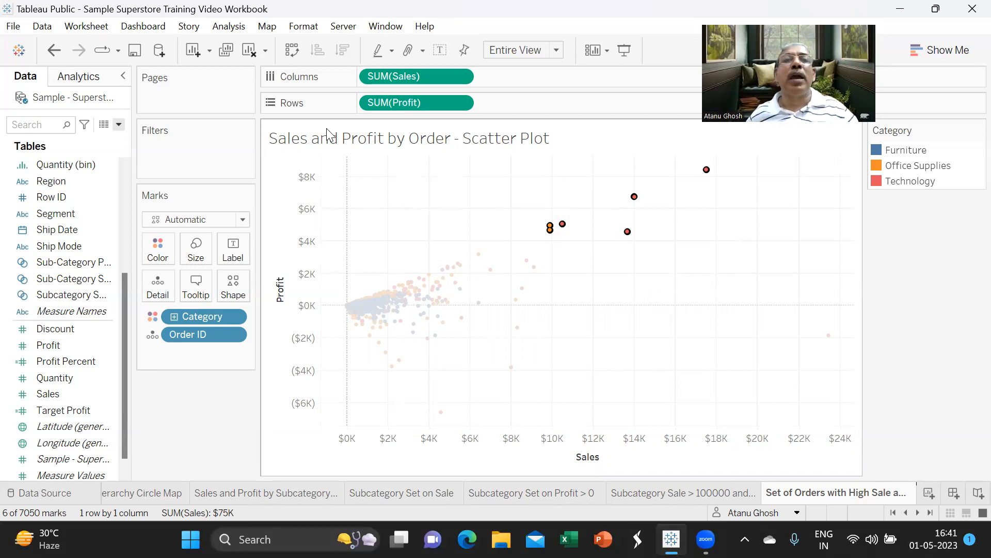
{"action": "left_click", "coordinate": [422, 50]}
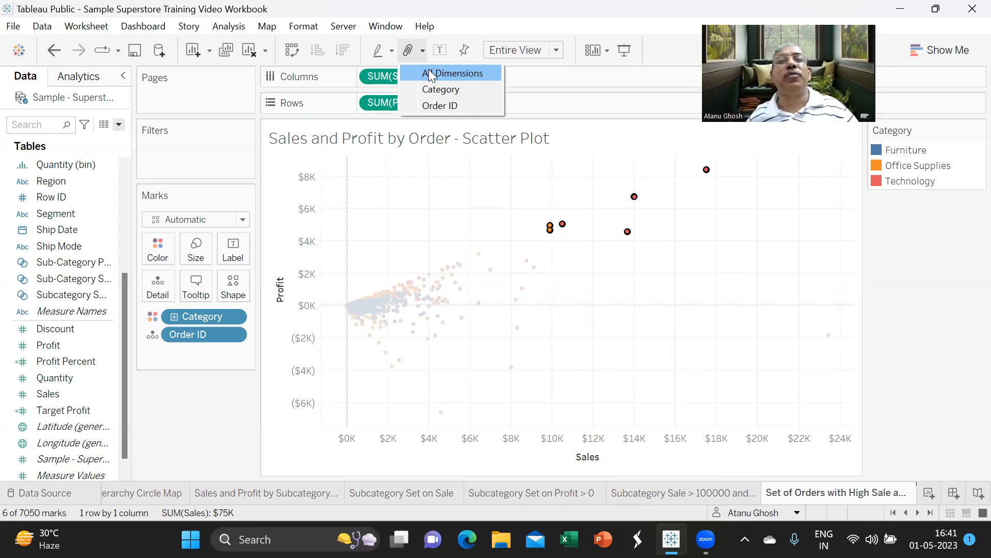
{"action": "left_click", "coordinate": [432, 75]}
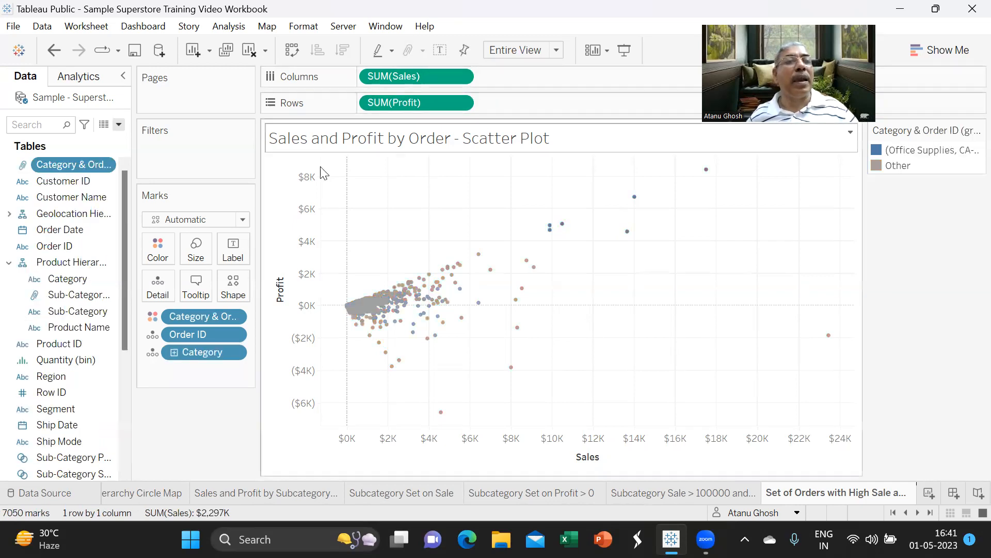
Step: Edit the new Category & Order ID group and set its field name to "Orders with High Sale and Profit"
{"action": "left_click", "coordinate": [107, 165]}
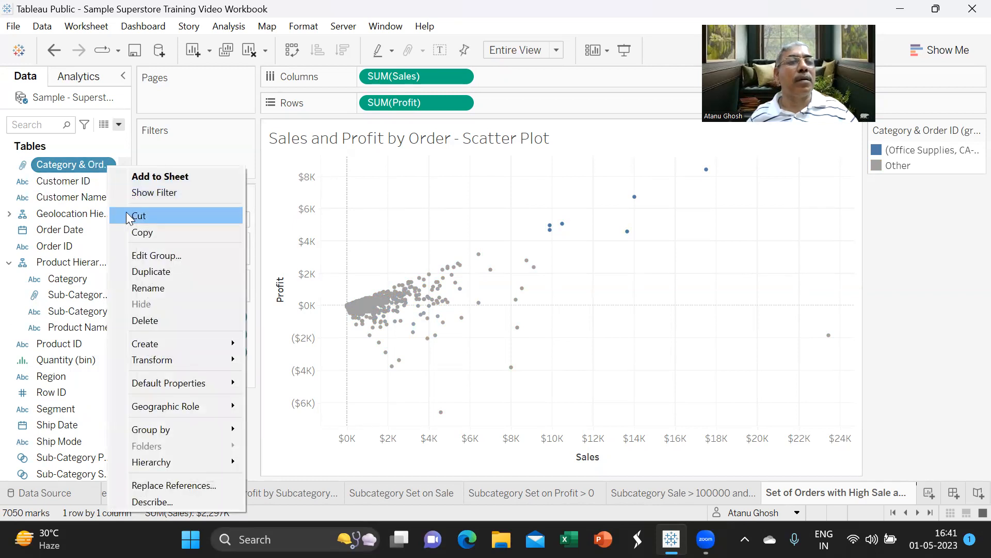
{"action": "left_click", "coordinate": [145, 260]}
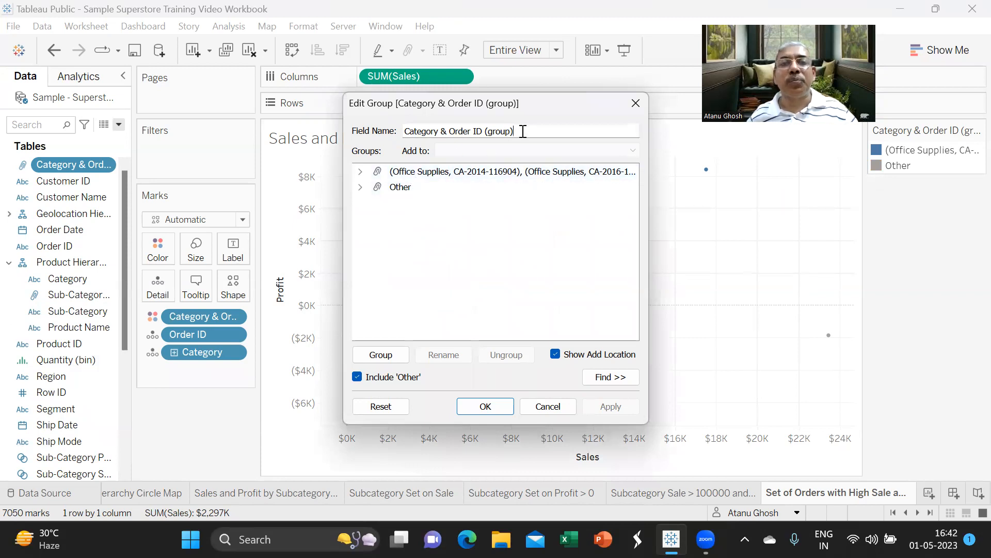
{"action": "key", "text": "BackSpace"}
{"action": "key", "text": "BackSpace"}
{"action": "key", "text": "BackSpace"}
{"action": "key", "text": "BackSpace"}
{"action": "key", "text": "BackSpace"}
{"action": "key", "text": "BackSpace"}
{"action": "key", "text": "BackSpace"}
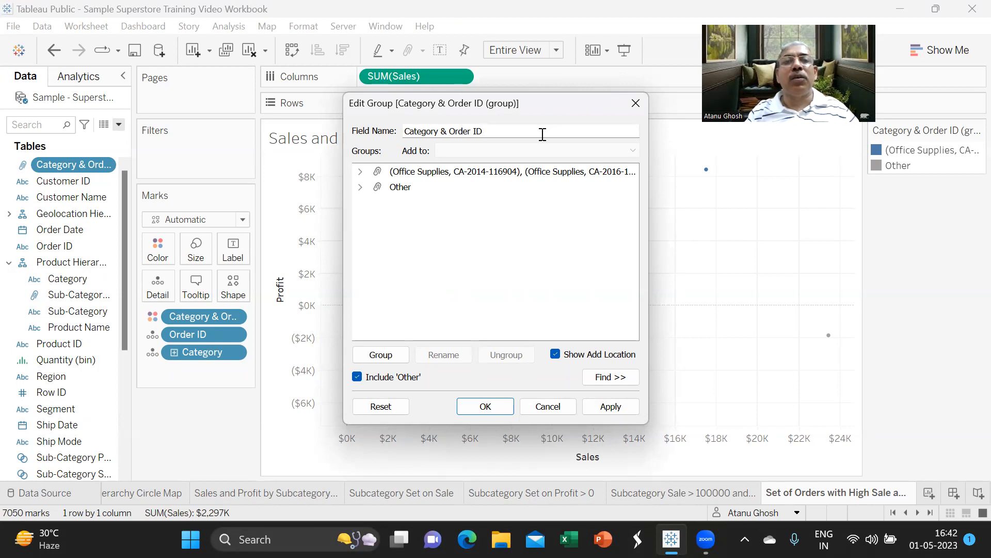
{"action": "key", "text": "BackSpace"}
{"action": "key", "text": "BackSpace"}
{"action": "key", "text": "BackSpace"}
{"action": "key", "text": "BackSpace"}
{"action": "key", "text": "BackSpace"}
{"action": "key", "text": "BackSpace"}
{"action": "key", "text": "BackSpace"}
{"action": "key", "text": "BackSpace"}
{"action": "key", "text": "BackSpace"}
{"action": "key", "text": "BackSpace"}
{"action": "key", "text": "BackSpace"}
{"action": "key", "text": "BackSpace"}
{"action": "key", "text": "BackSpace"}
{"action": "key", "text": "BackSpace"}
{"action": "key", "text": "BackSpace"}
{"action": "key", "text": "BackSpace"}
{"action": "key", "text": "BackSpace"}
{"action": "key", "text": "BackSpace"}
{"action": "key", "text": "BackSpace"}
{"action": "type", "text": "O"}
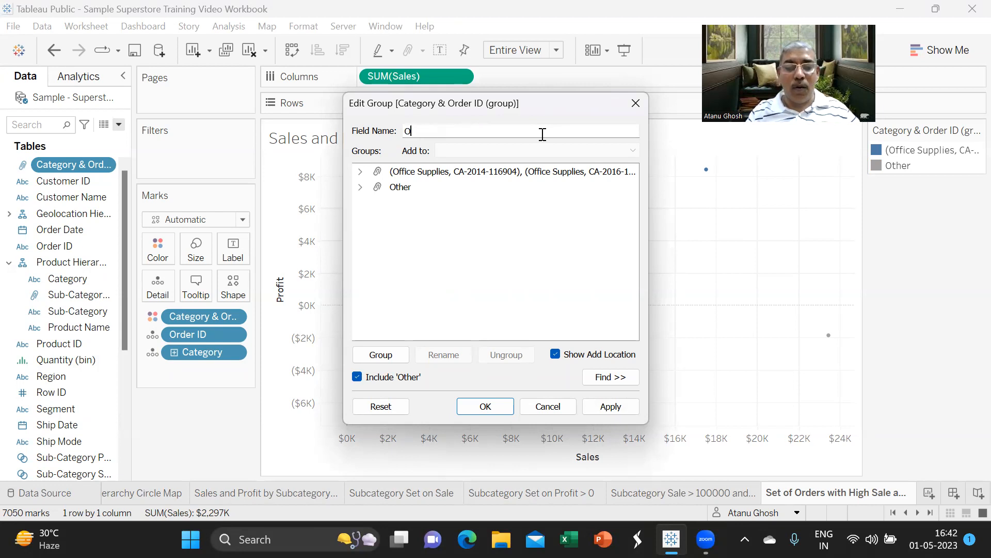
{"action": "type", "text": "rders wit"}
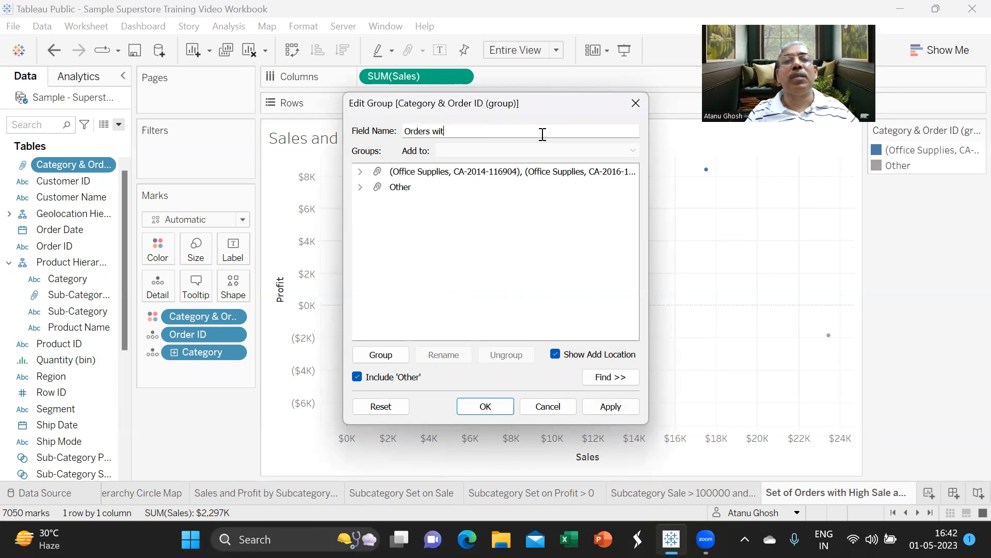
{"action": "type", "text": "h High "}
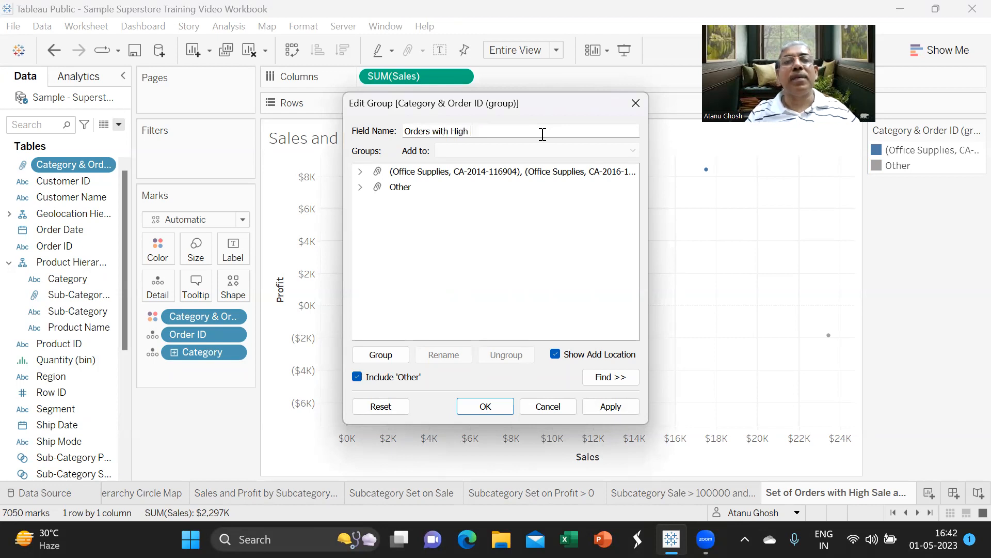
{"action": "type", "text": "Sale a"}
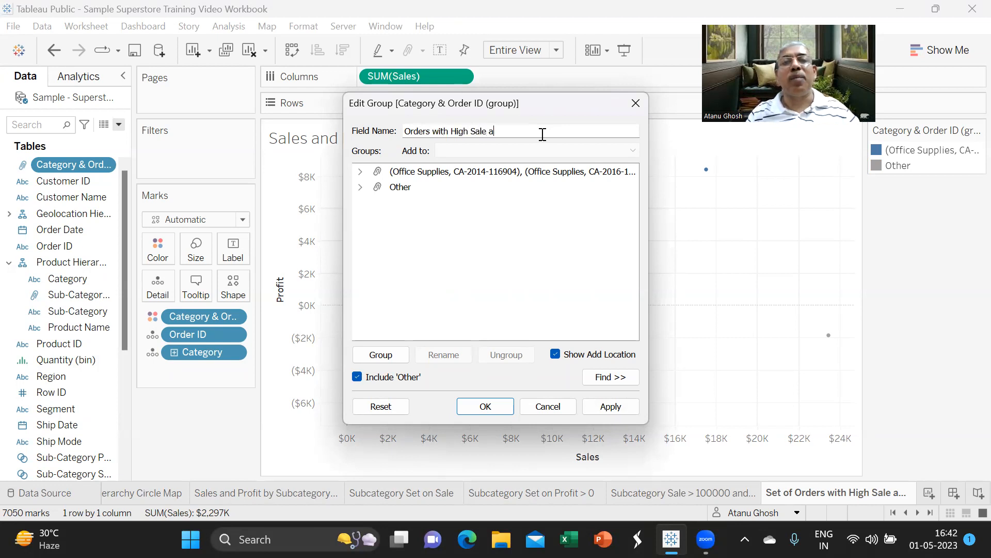
{"action": "type", "text": "nd Profit"}
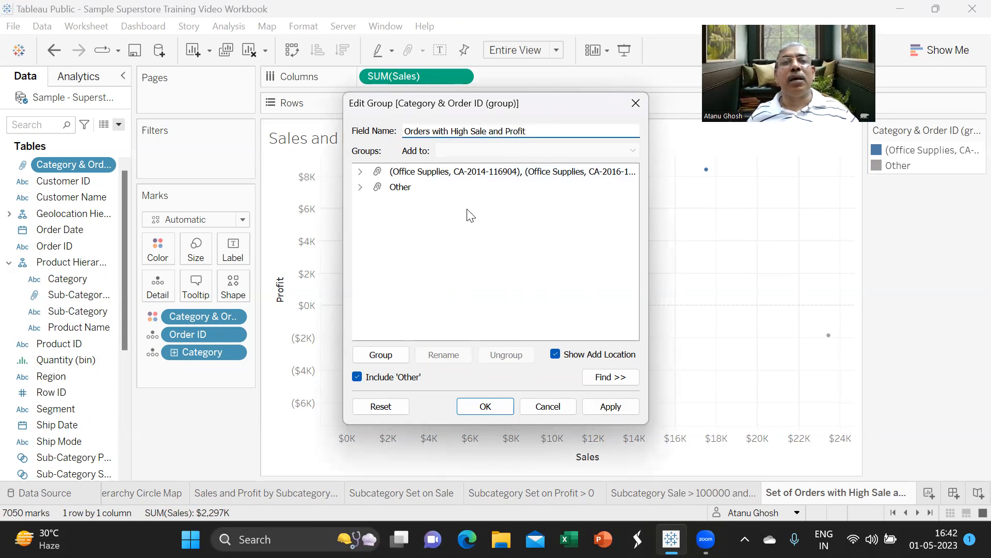
Step: Rename the group member holding the selected orders as "Orders with High Sale and Profit", leaving the Other member as is
{"action": "left_click", "coordinate": [399, 172]}
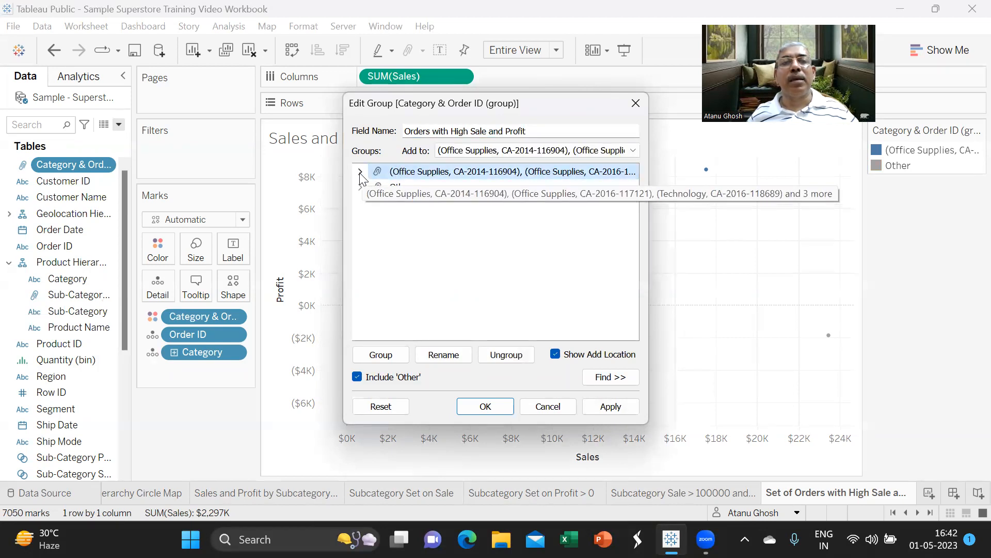
{"action": "right_click", "coordinate": [396, 177]}
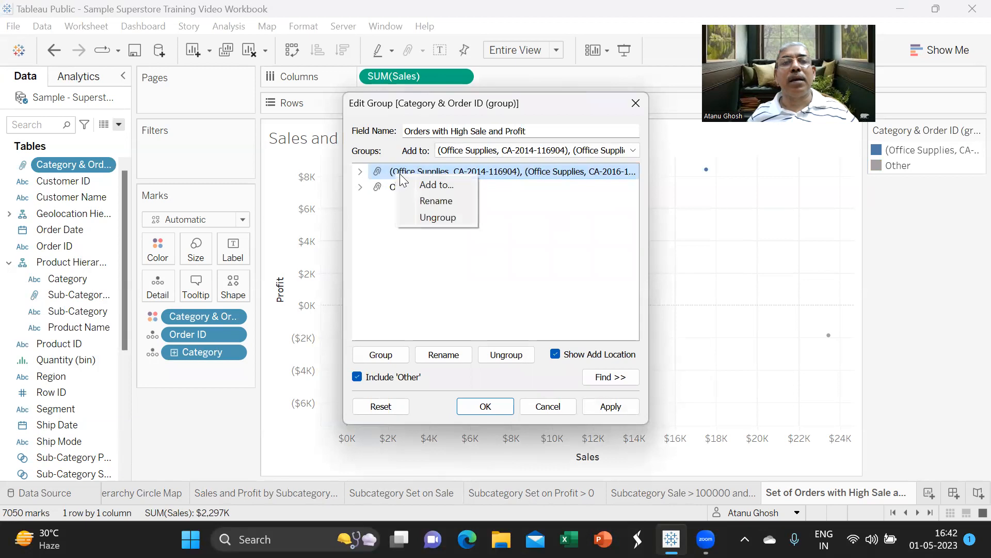
{"action": "left_click", "coordinate": [424, 200]}
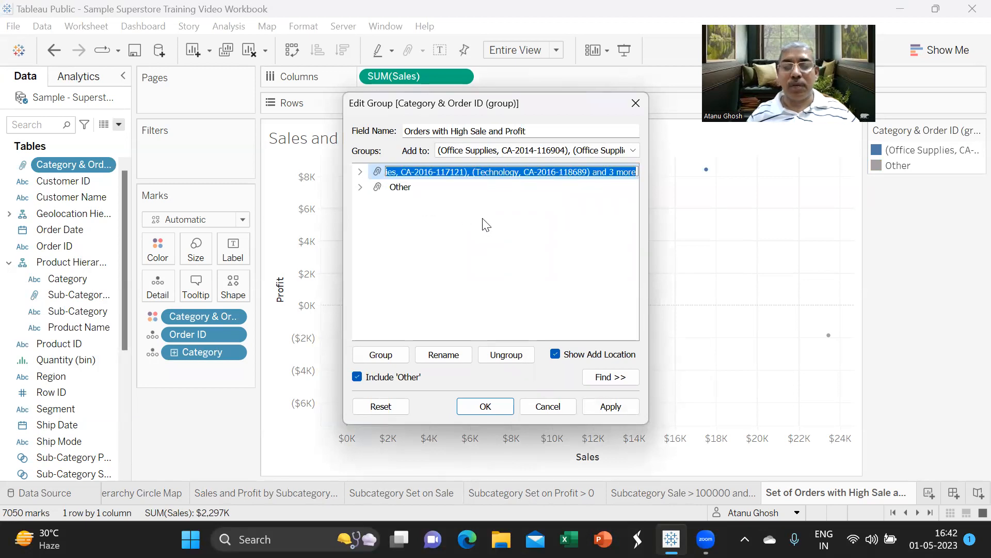
{"action": "type", "text": "Orders with H"}
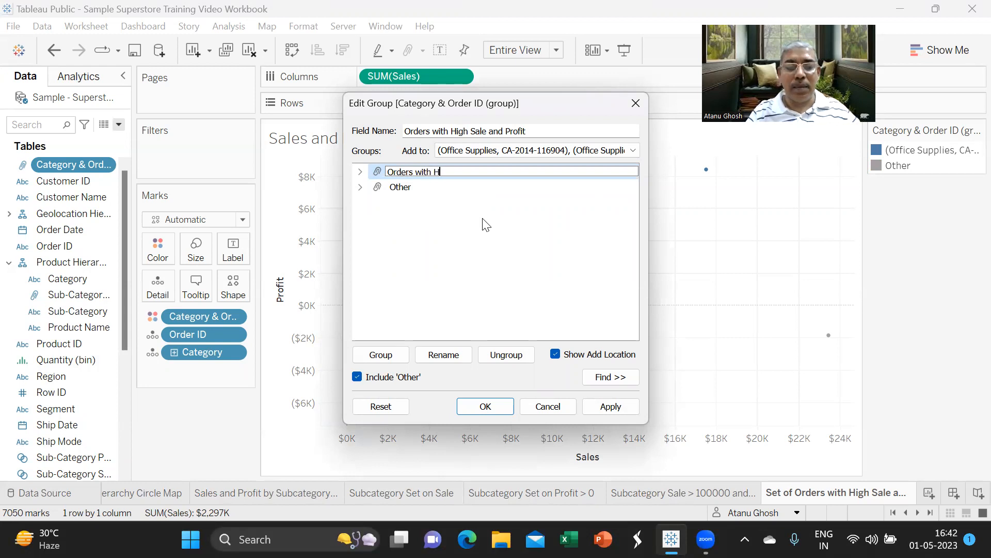
{"action": "type", "text": "igh Sale an"}
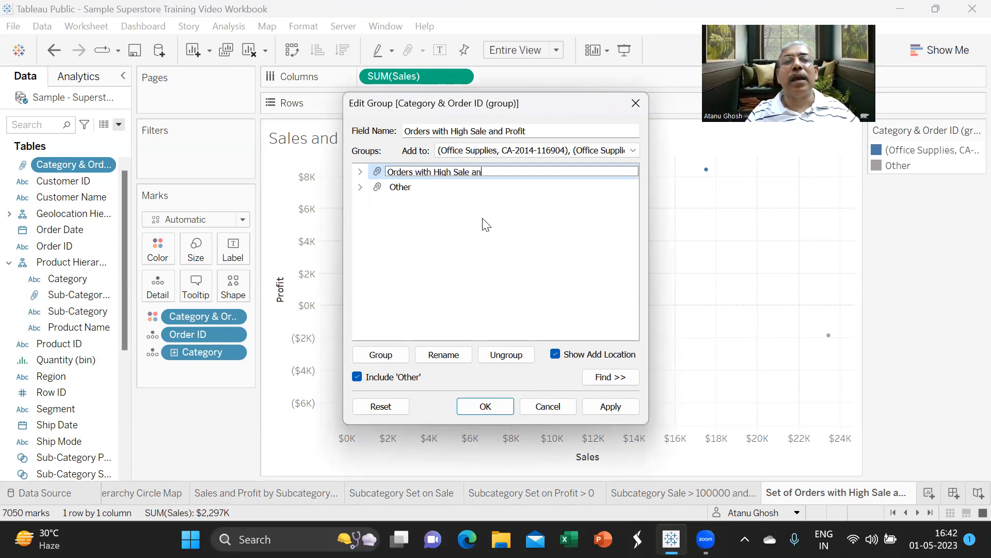
{"action": "type", "text": "d Profit"}
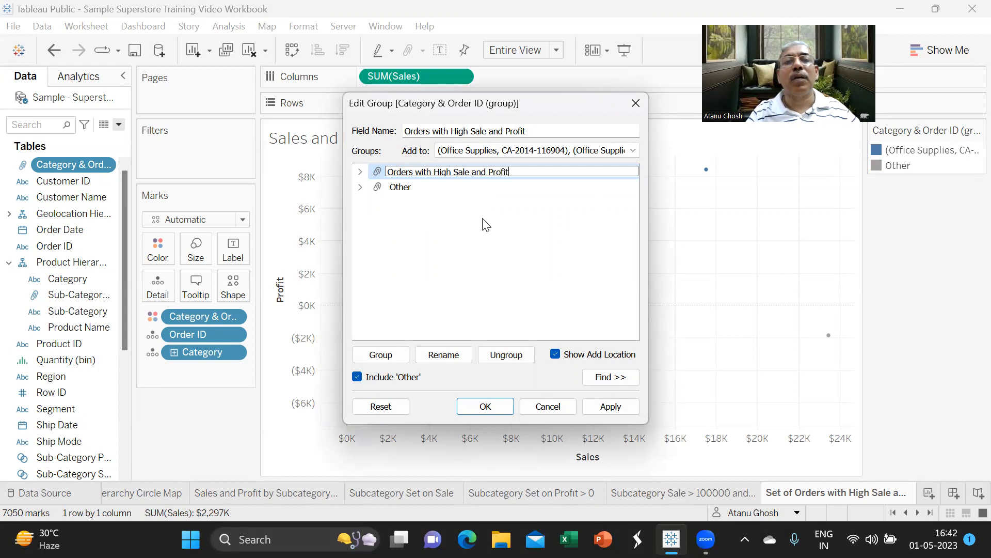
Step: Rename the group's Other member as "Other Orders"
{"action": "key", "text": "Return"}
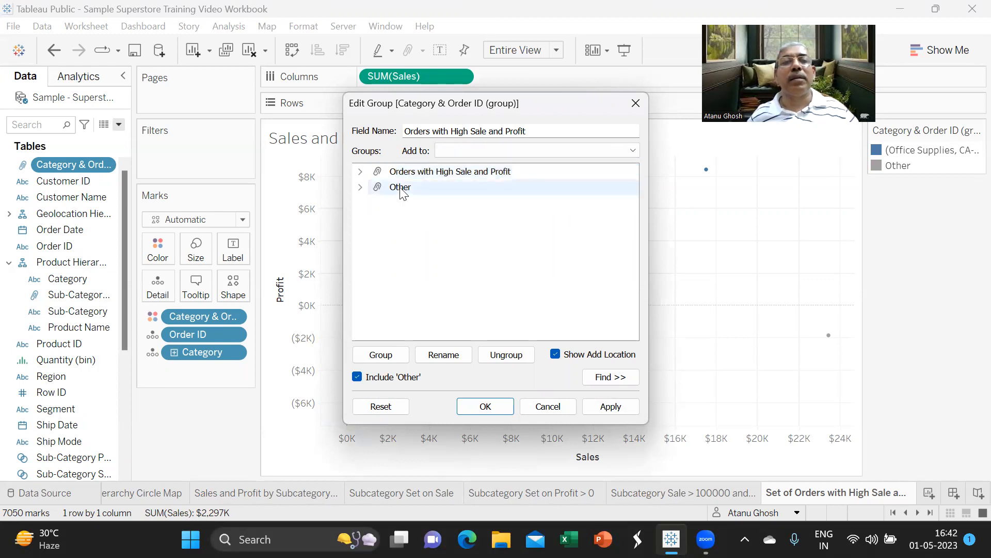
{"action": "right_click", "coordinate": [402, 188]}
{"action": "left_click", "coordinate": [434, 214]}
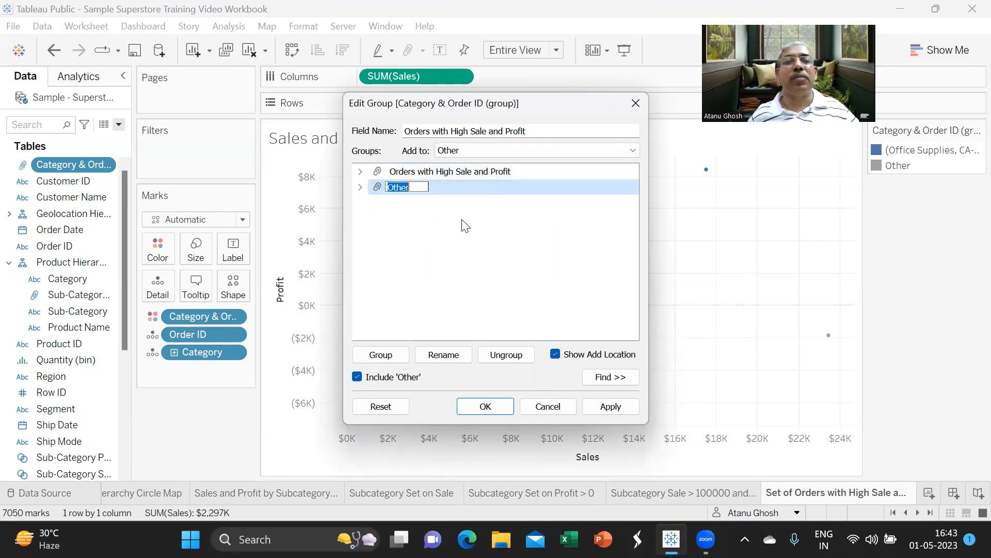
{"action": "type", "text": "Other O"}
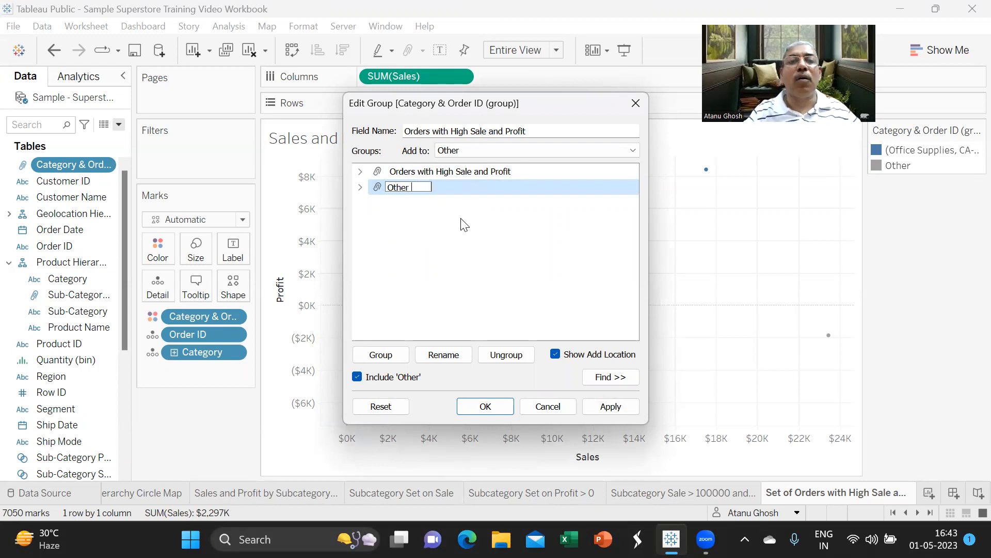
{"action": "type", "text": "rders"}
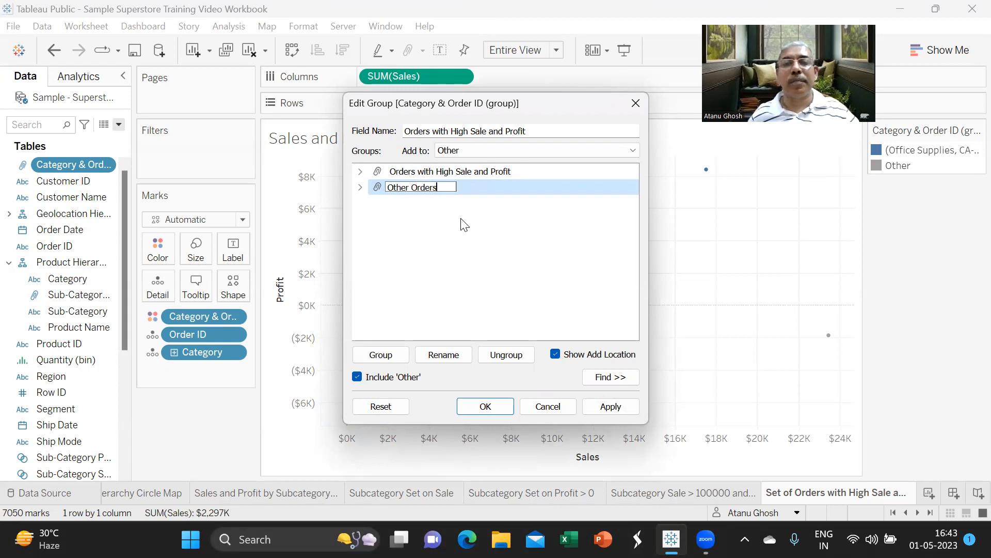
{"action": "left_click", "coordinate": [461, 256]}
{"action": "left_click", "coordinate": [394, 351]}
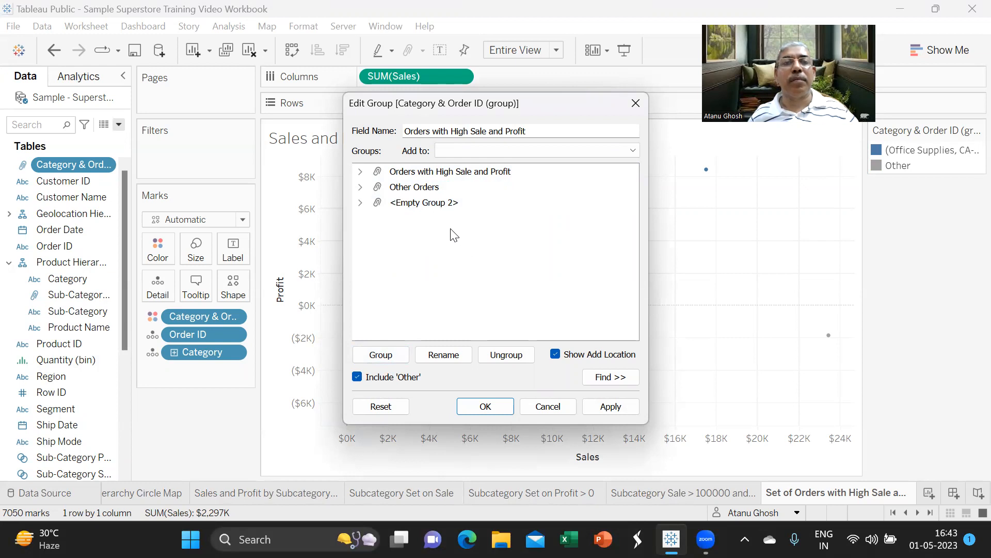
{"action": "right_click", "coordinate": [404, 203]}
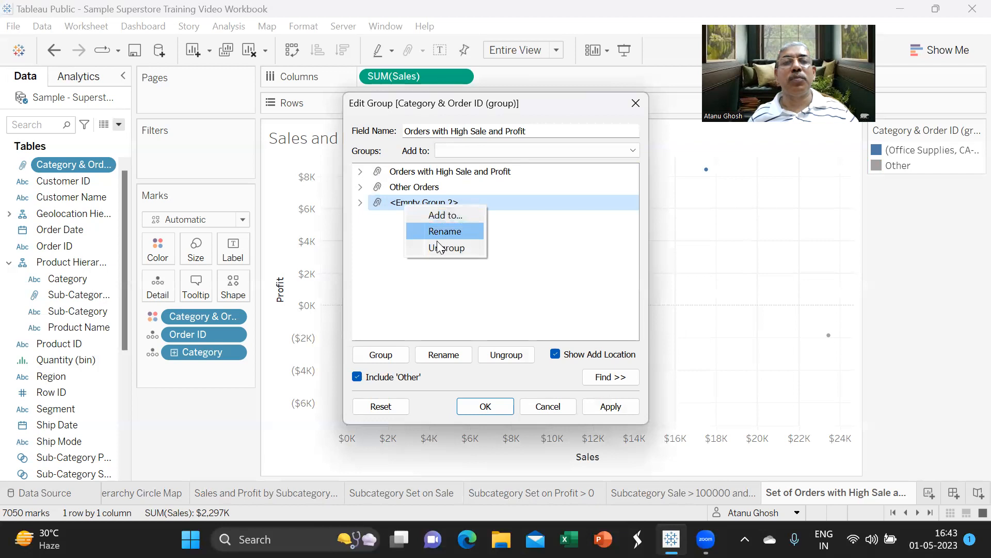
{"action": "left_click", "coordinate": [444, 247]}
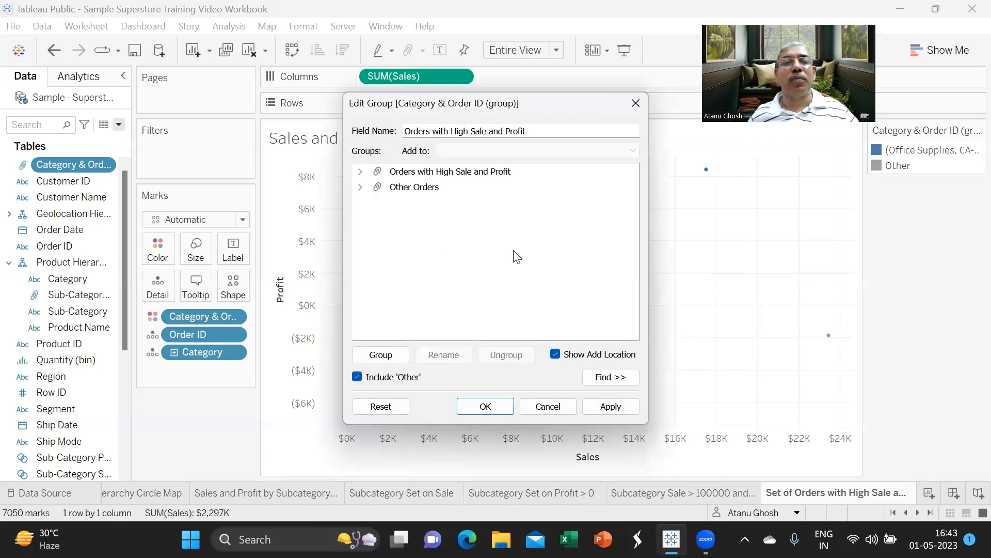
Step: Apply the edited field and member names to the group and finish editing it
{"action": "left_click", "coordinate": [614, 407]}
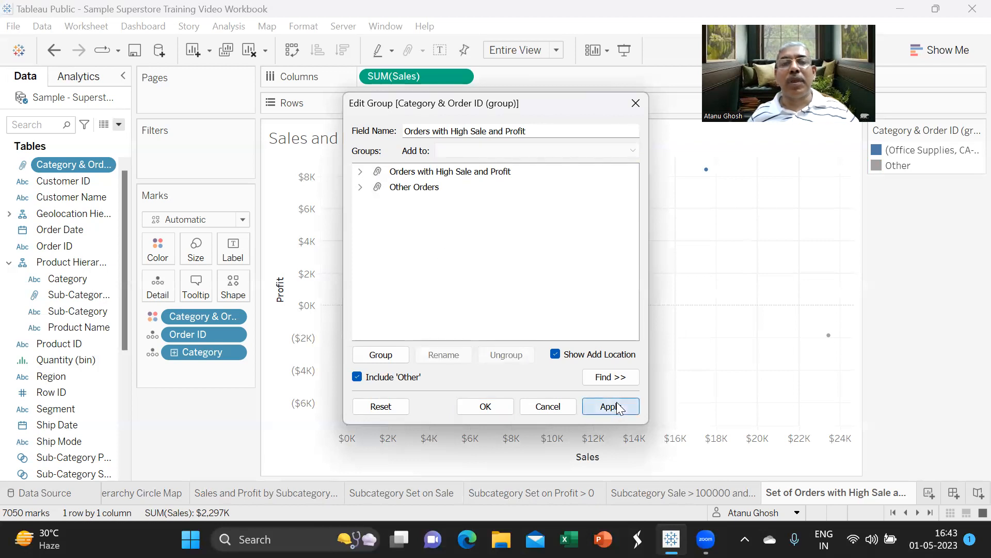
{"action": "left_click", "coordinate": [485, 406]}
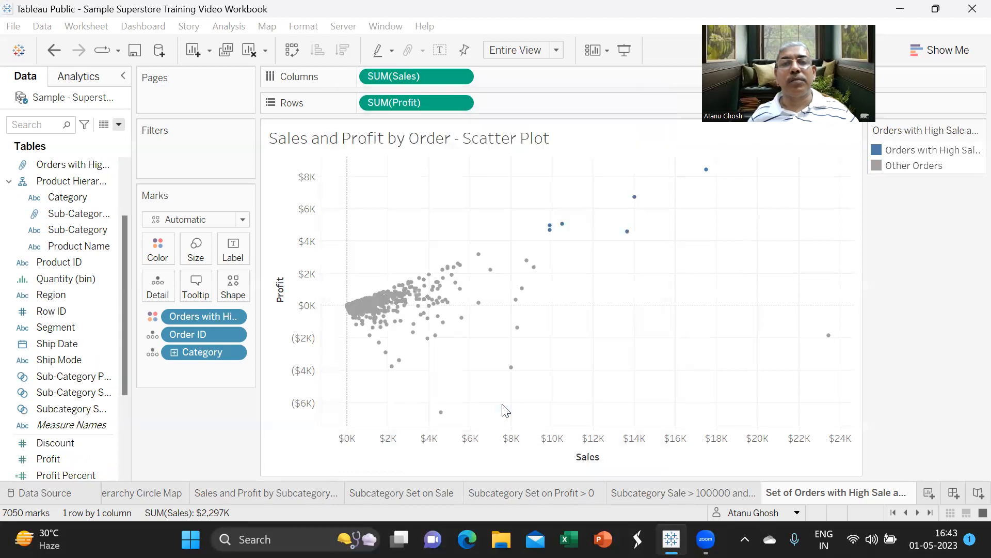
Step: Recolor the scatter marks, with Orders with High Sale and Profit in green and Other Orders in orange
{"action": "left_click", "coordinate": [977, 130]}
{"action": "left_click", "coordinate": [878, 147]}
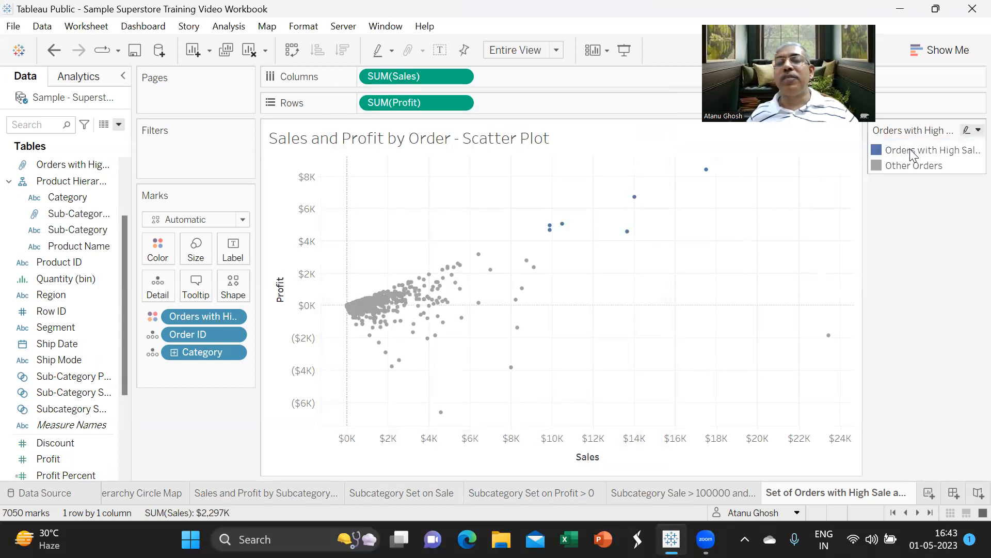
{"action": "left_click", "coordinate": [339, 137]}
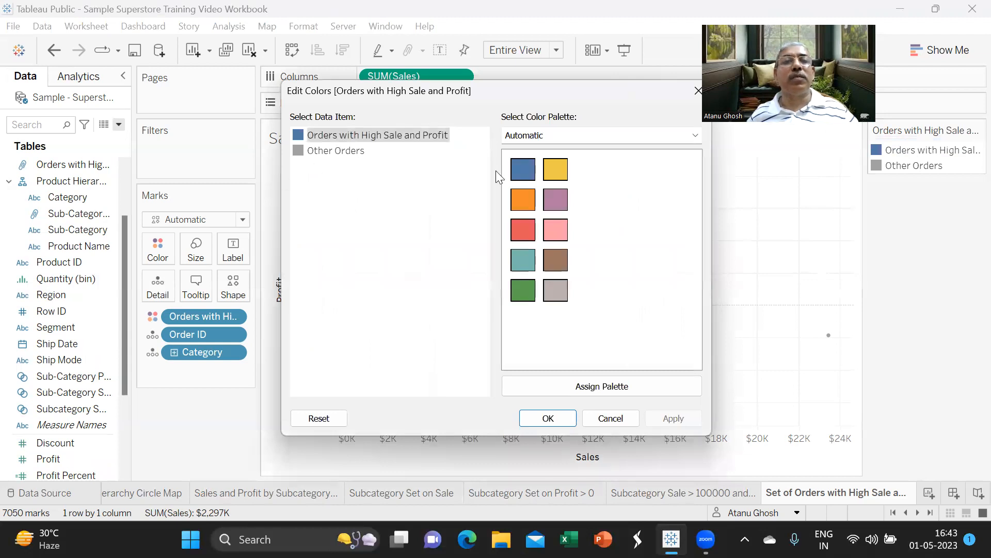
{"action": "left_click", "coordinate": [524, 289]}
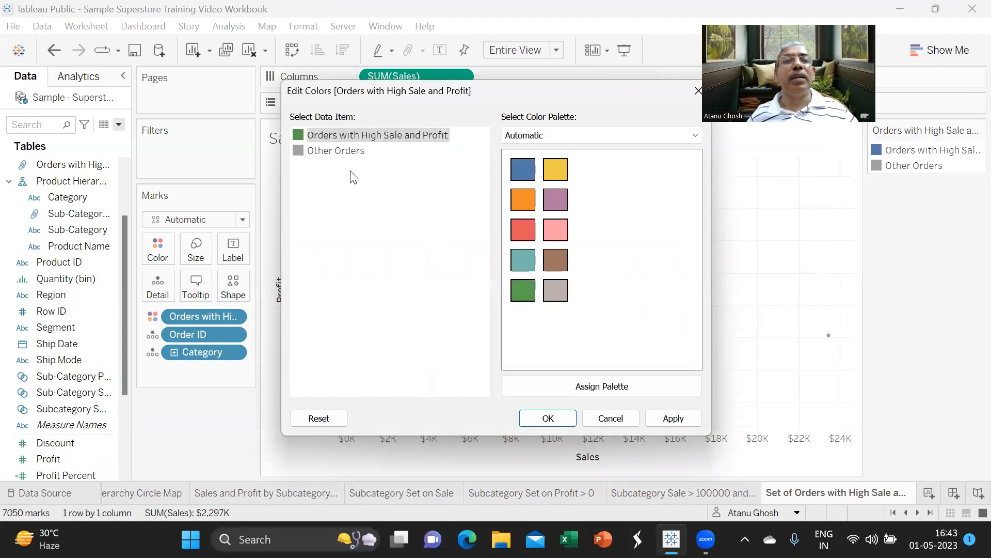
{"action": "left_click", "coordinate": [343, 153]}
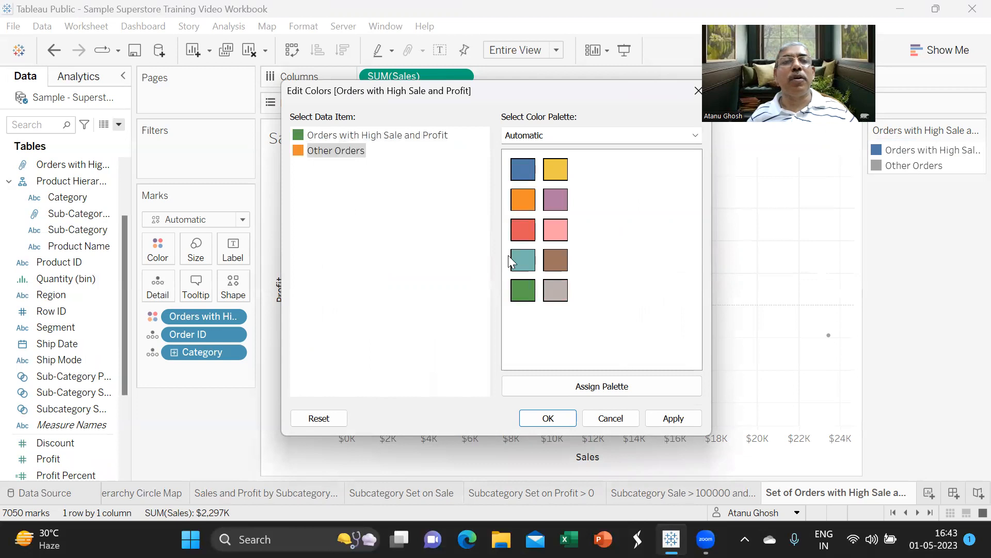
{"action": "left_click", "coordinate": [672, 418]}
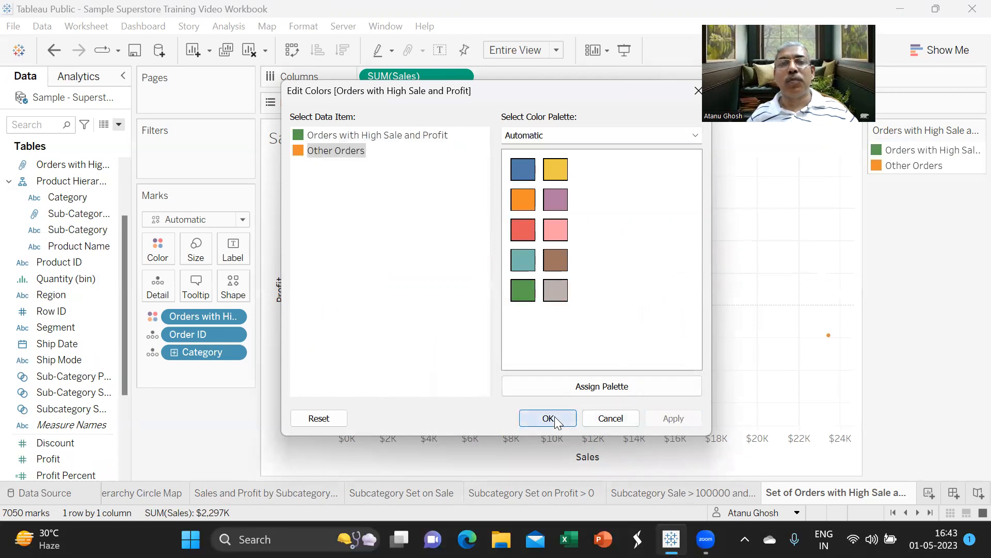
{"action": "left_click", "coordinate": [549, 418]}
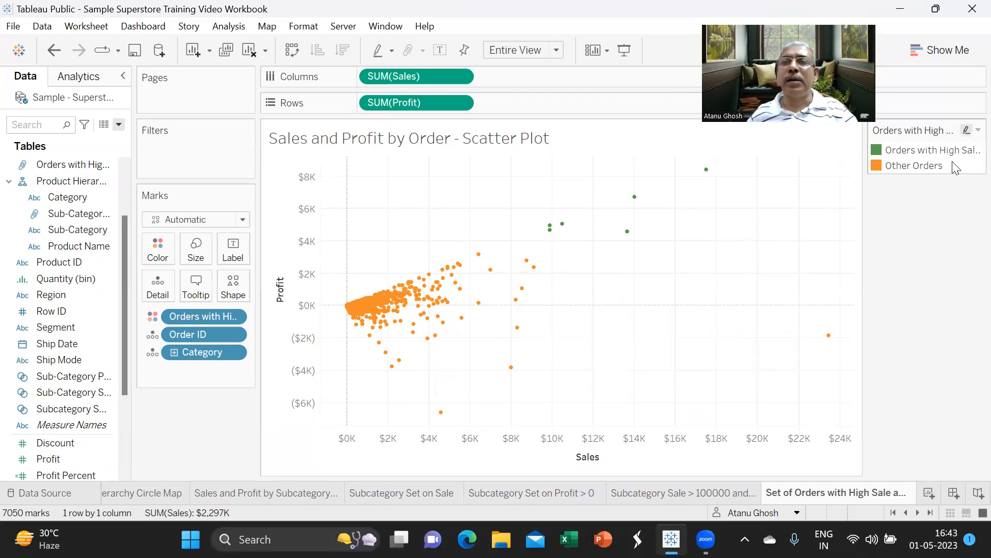
Step: Hide the color legend card for the Orders with High Sale and Profit group
{"action": "left_click", "coordinate": [978, 131]}
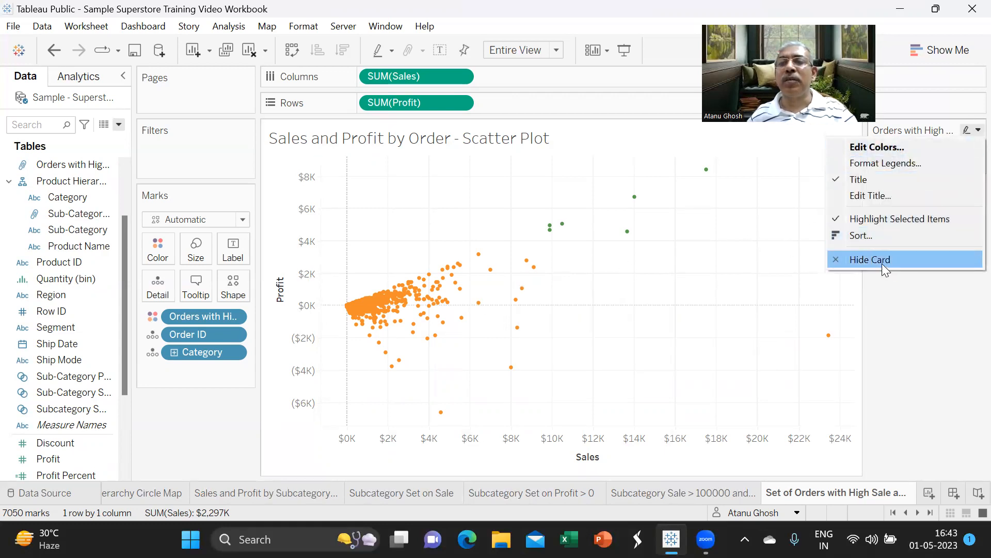
{"action": "left_click", "coordinate": [882, 261]}
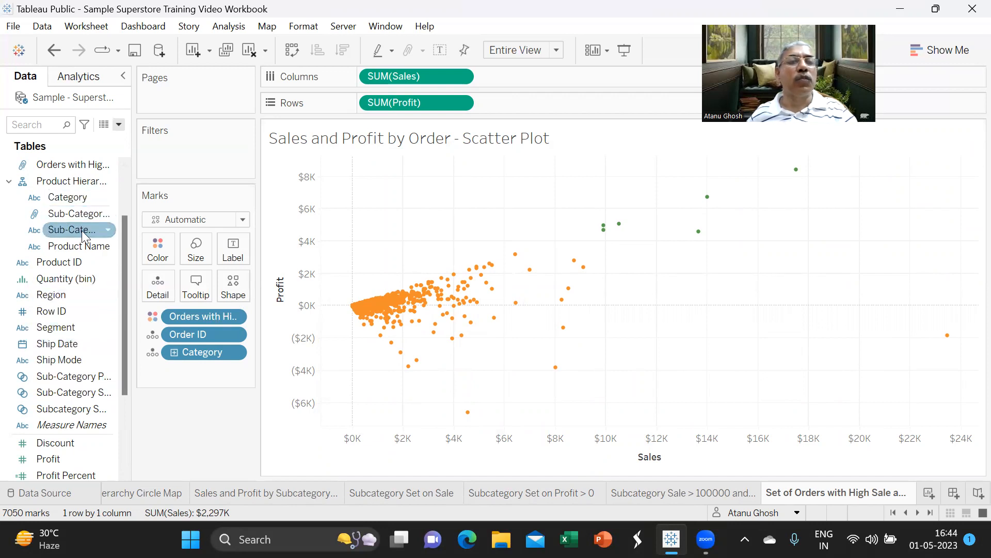
Step: Label the scatter marks by Sub-Category and inspect the high sale and profit marks
{"action": "left_click_drag", "start_coordinate": [83, 233], "coordinate": [240, 252]}
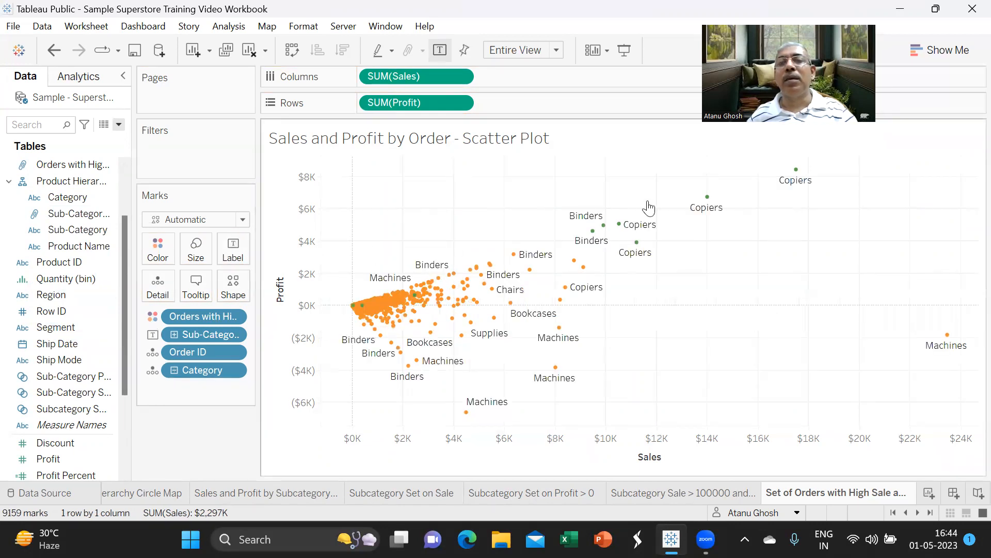
{"action": "mouse_move", "coordinate": [602, 234]}
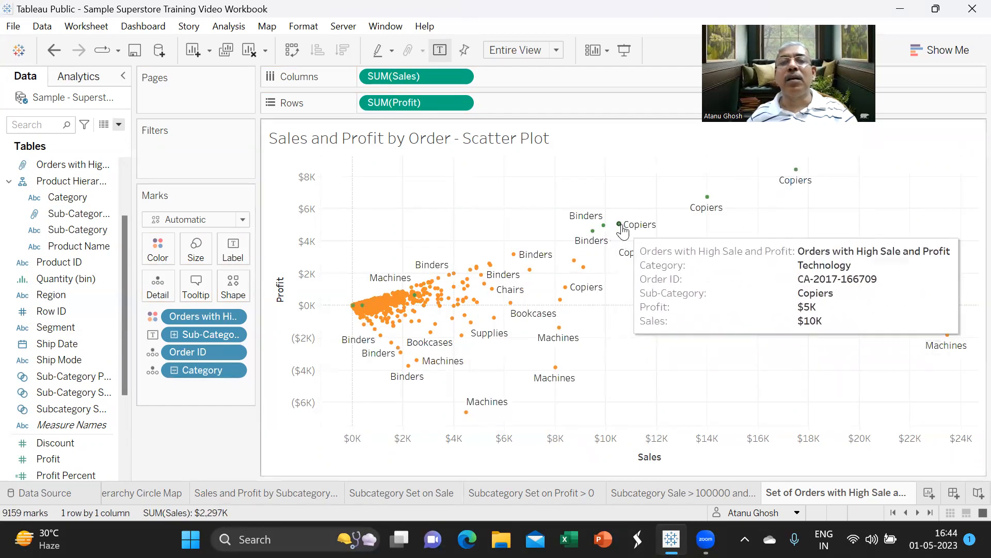
{"action": "mouse_move", "coordinate": [710, 199]}
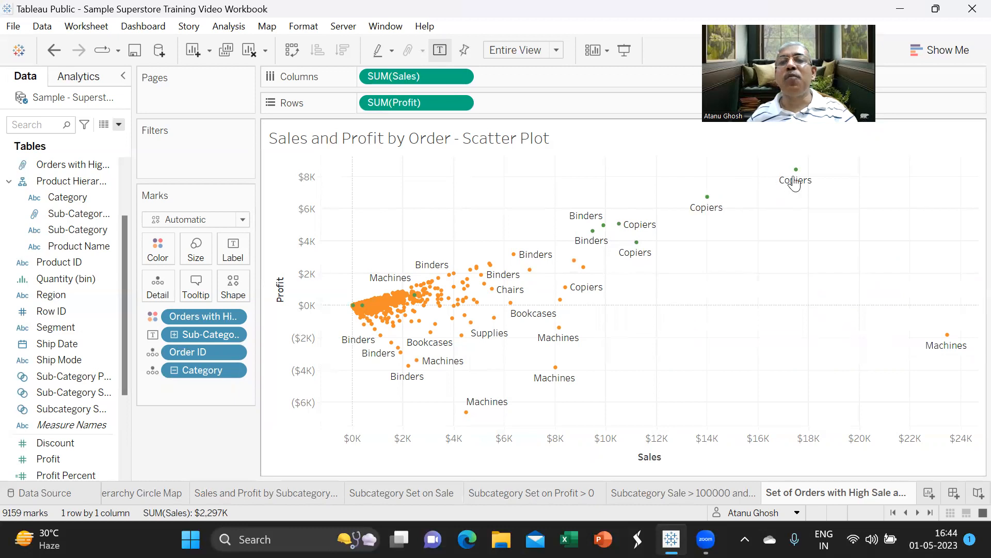
{"action": "mouse_move", "coordinate": [637, 253]}
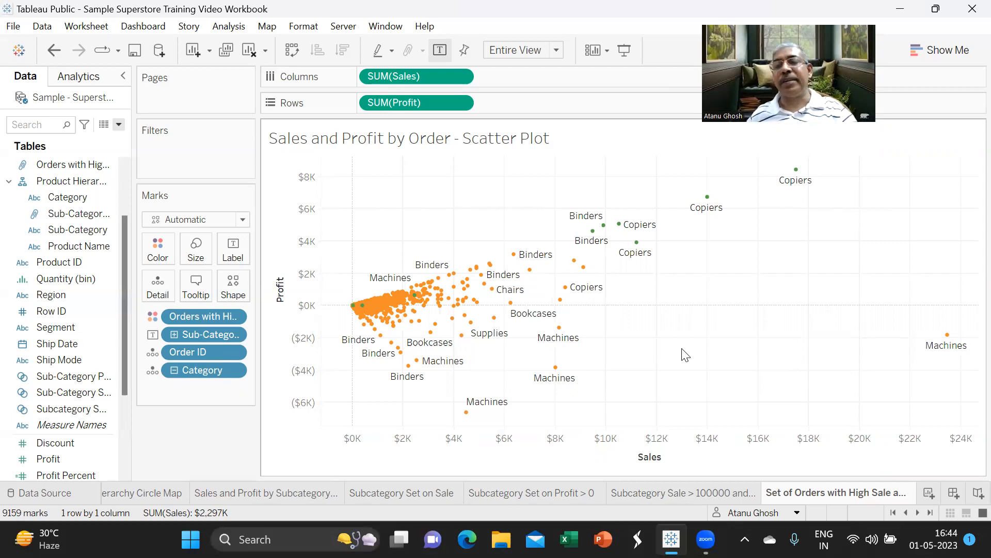
Step: Save the workbook with the grouped and labelled scatter plot
{"action": "left_click", "coordinate": [14, 28]}
{"action": "left_click", "coordinate": [77, 120]}
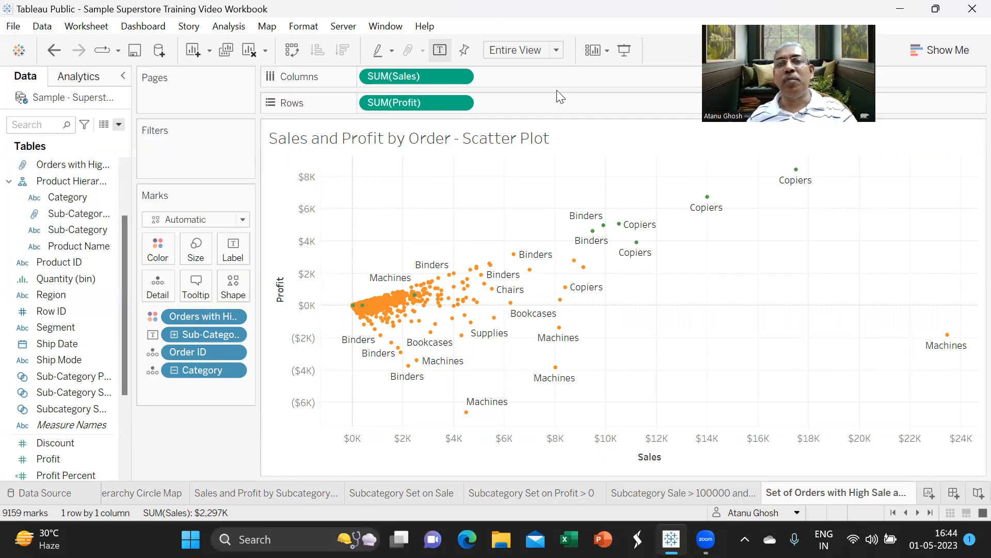